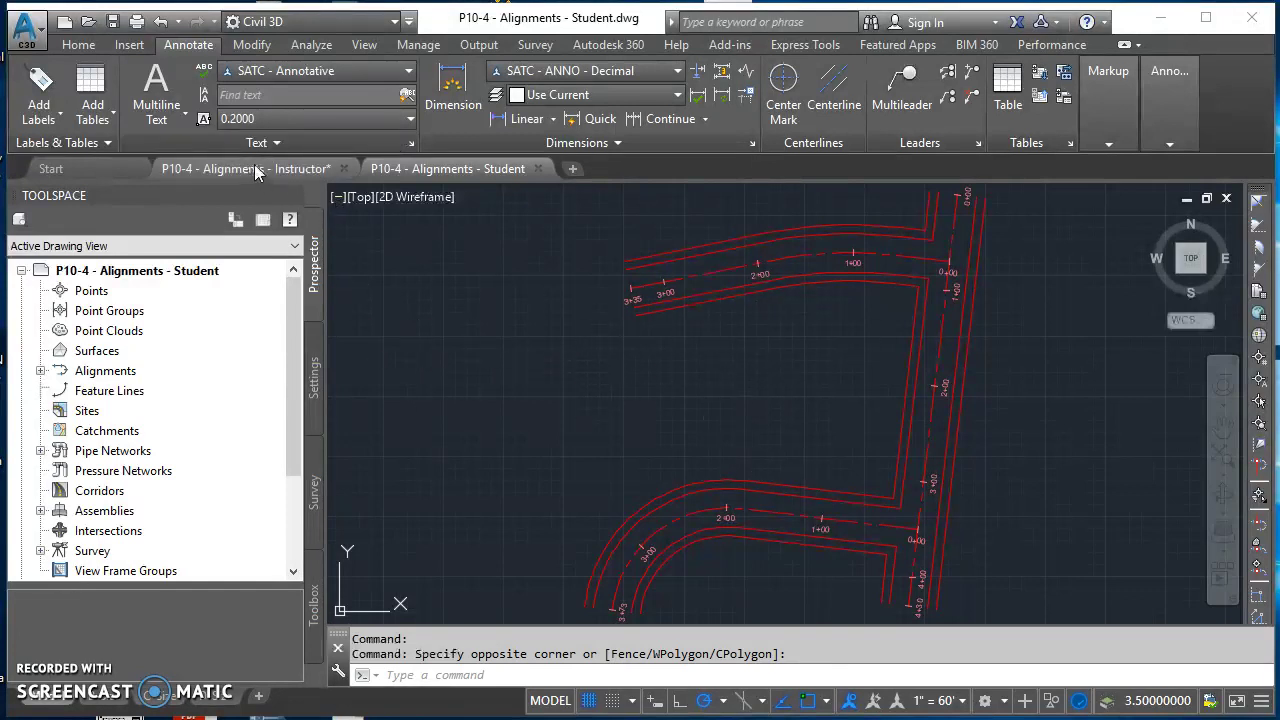
- Review the line table and curve table in the Instructor's finished drawing in model space
click(257, 169)
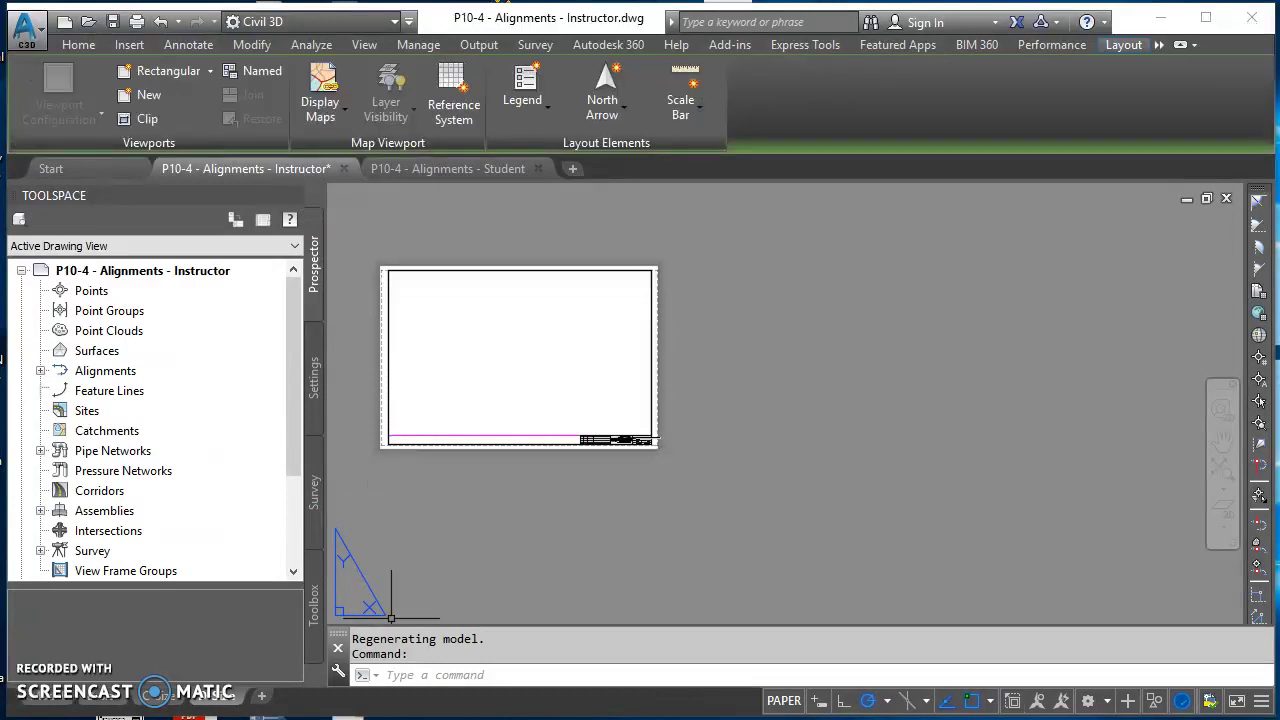
key(ctrl+Page_Up)
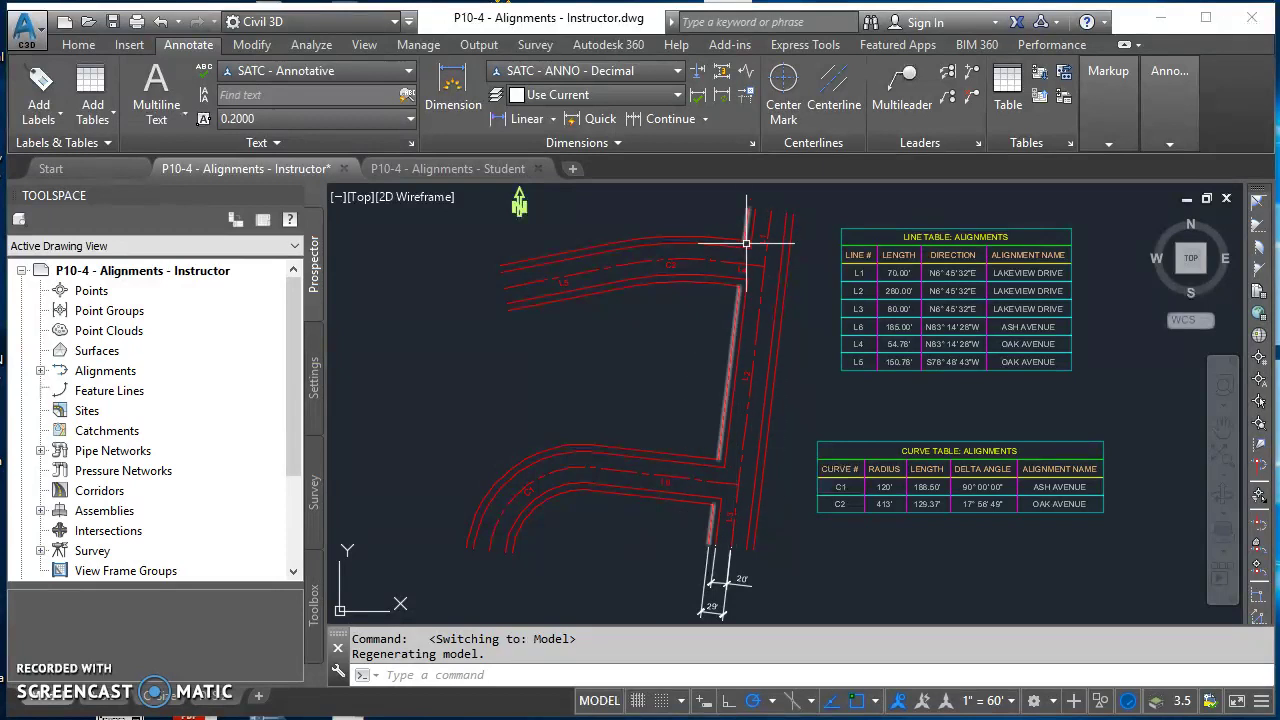
scroll(827, 259, up, 5)
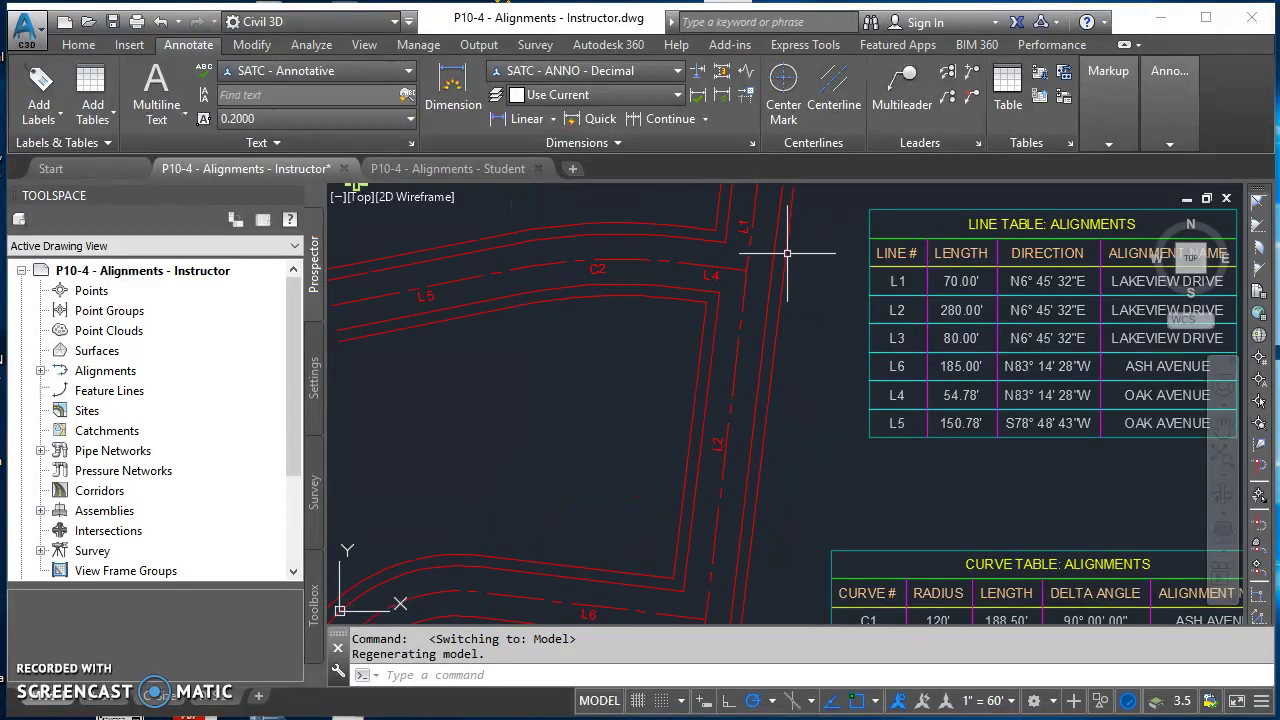
middle_drag(597, 320, 500, 286)
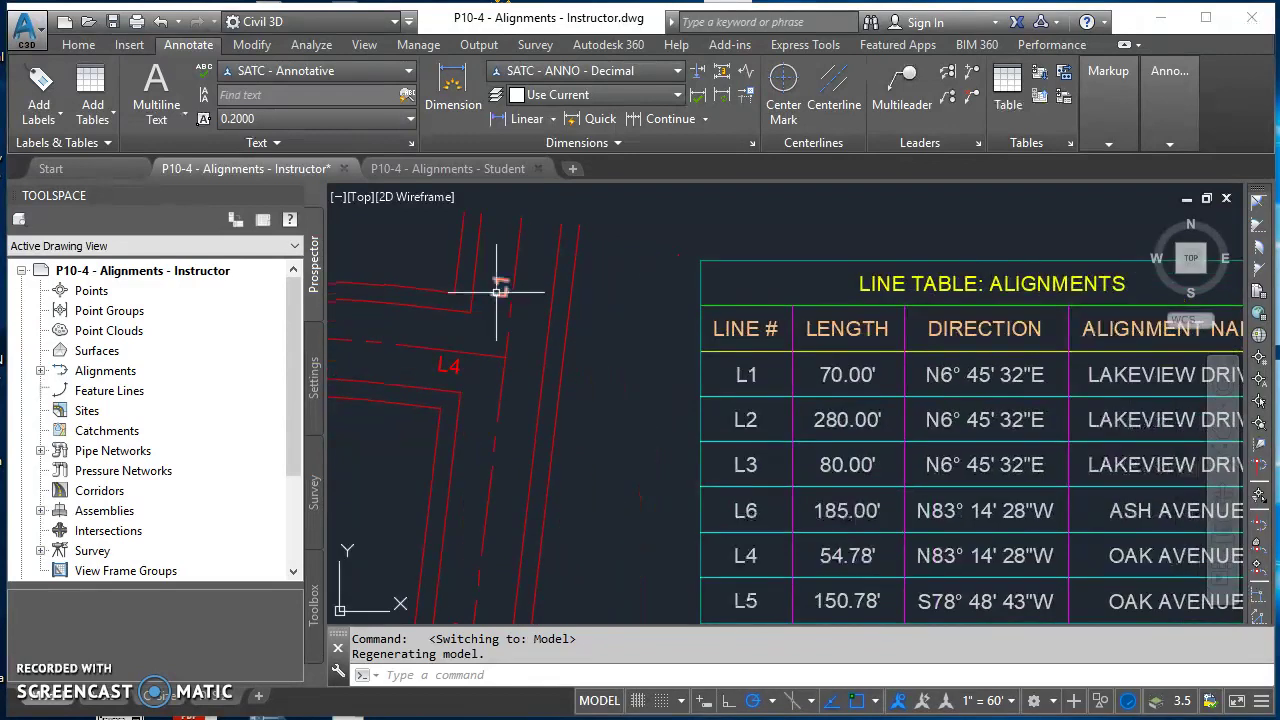
scroll(678, 365, down, 3)
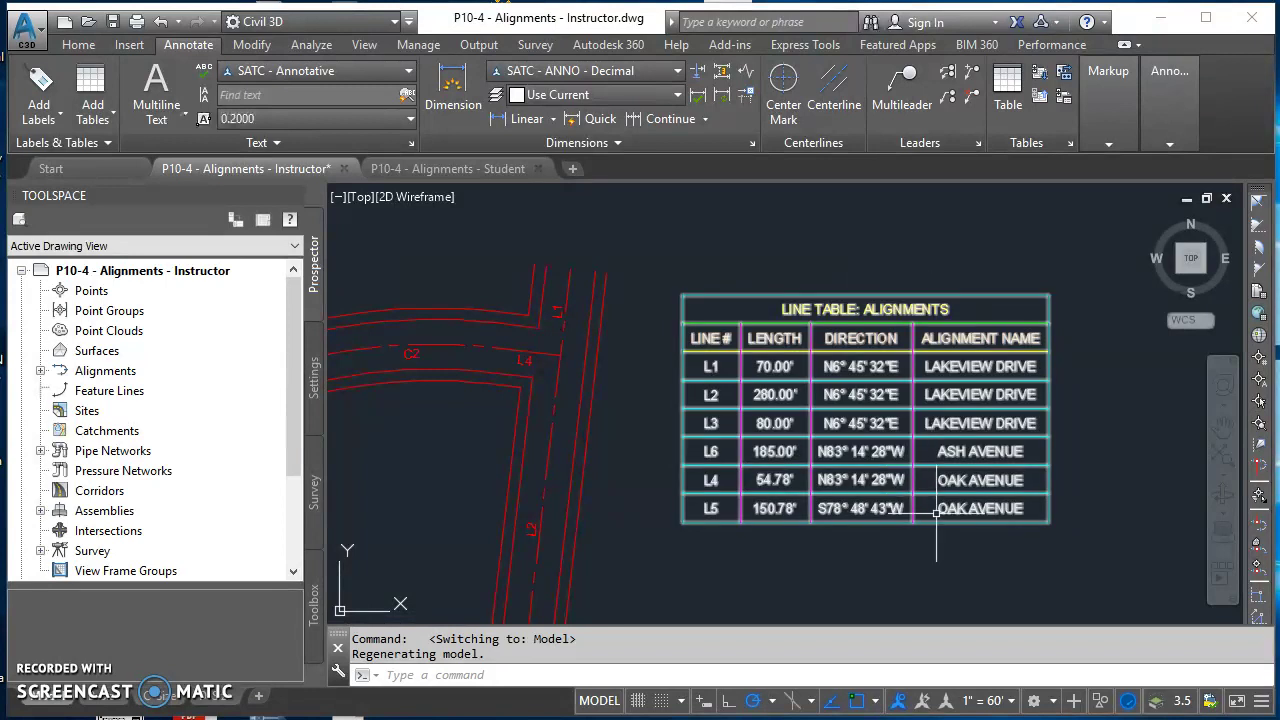
mouse_move(932, 602)
middle_down()
mouse_move(955, 477)
mouse_move(954, 320)
mouse_move(997, 440)
middle_up()
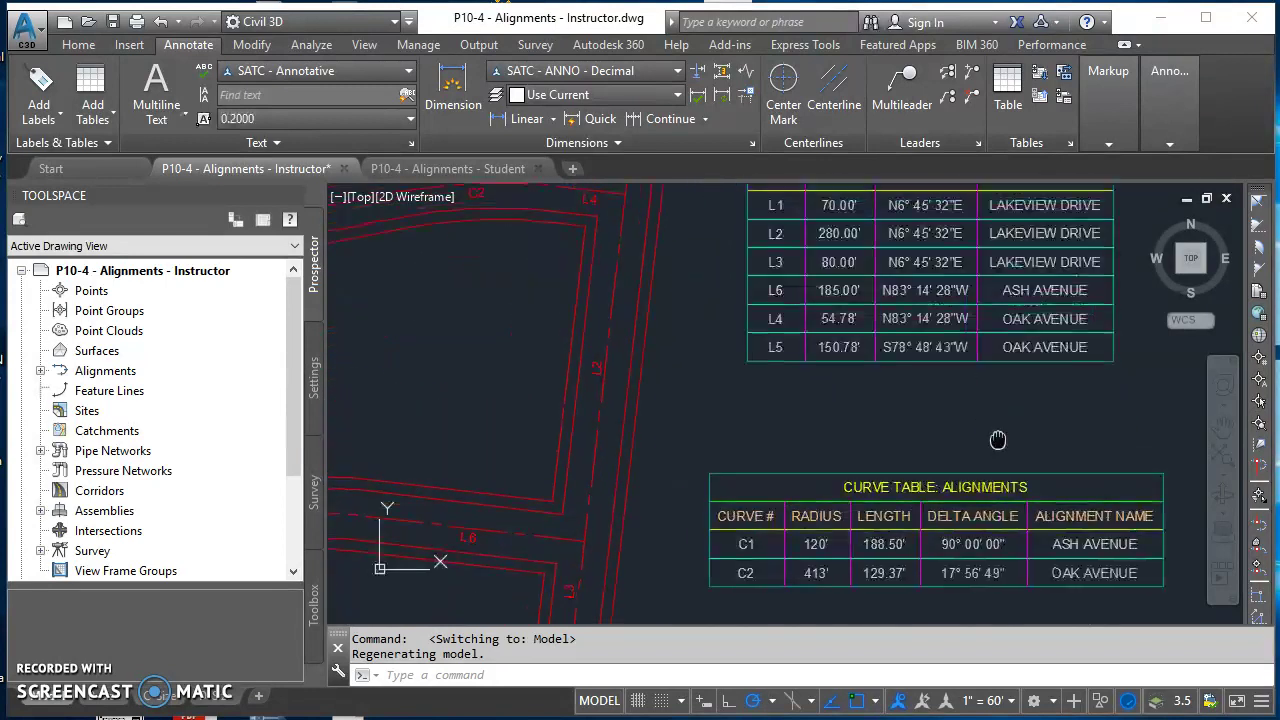
- In the Student drawing, erase the right, top and curved alignments' station labels, then zoom extents
click(465, 171)
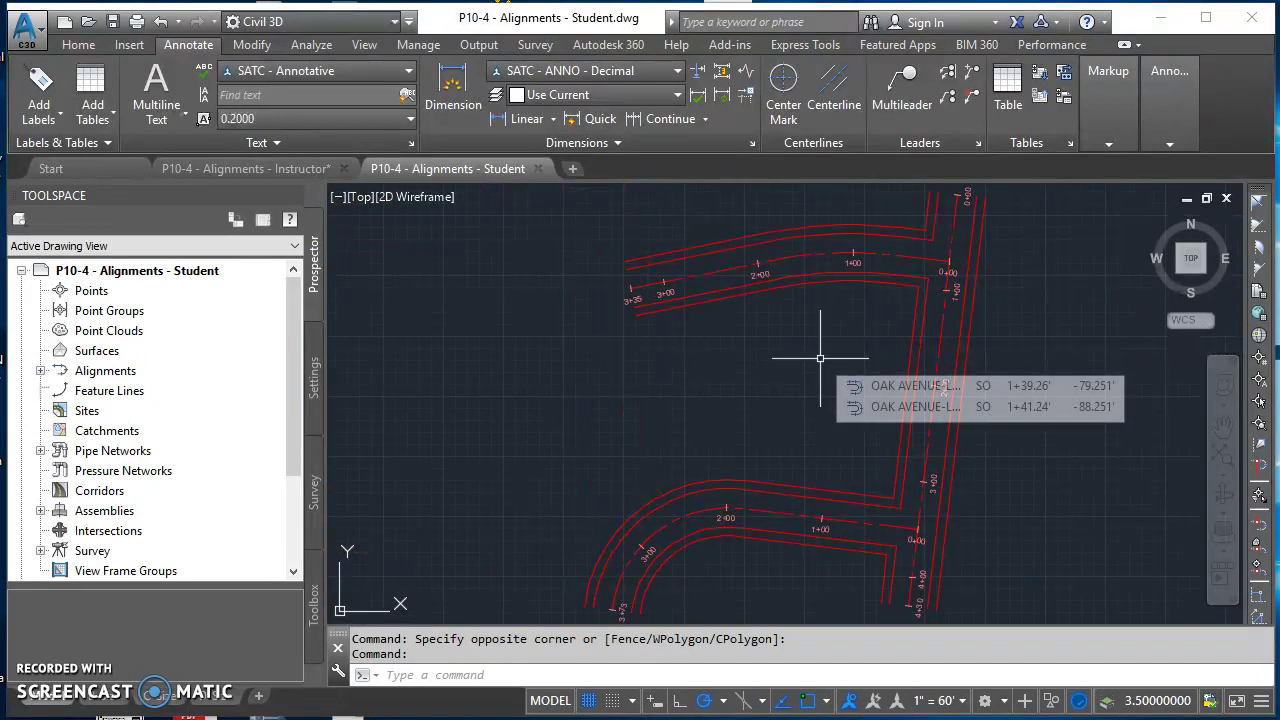
scroll(948, 294, up, 2)
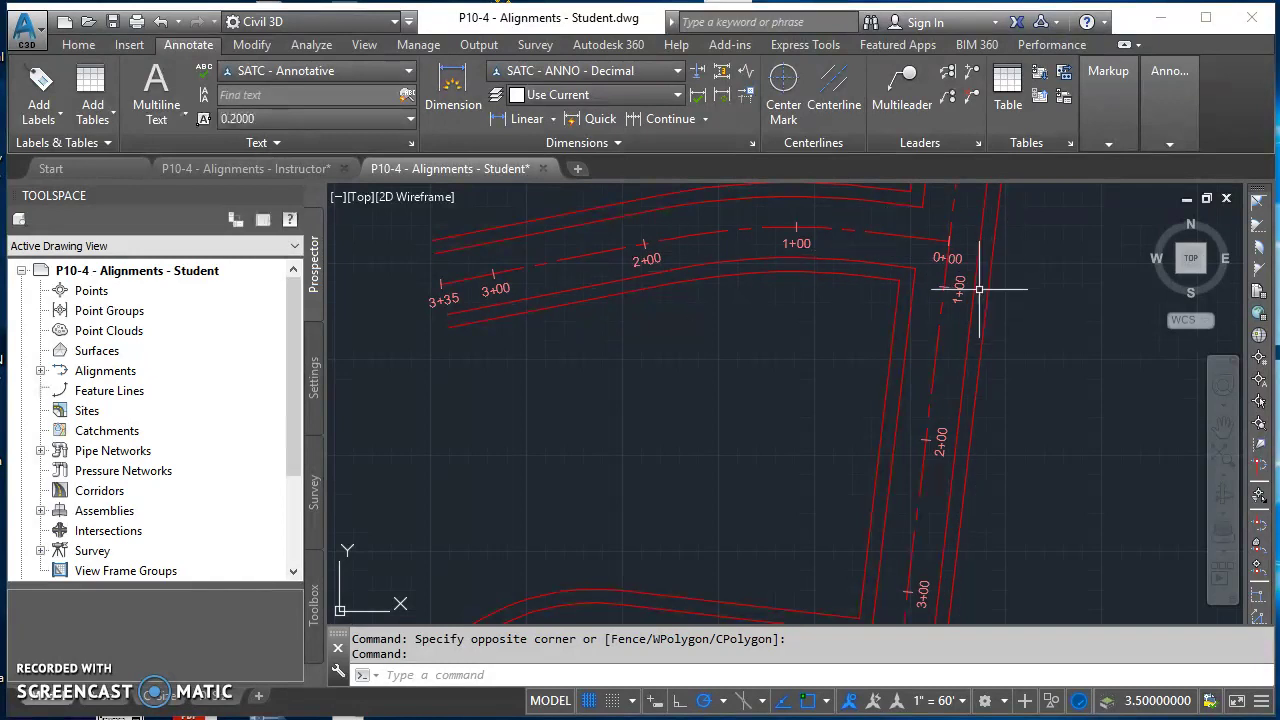
click(960, 289)
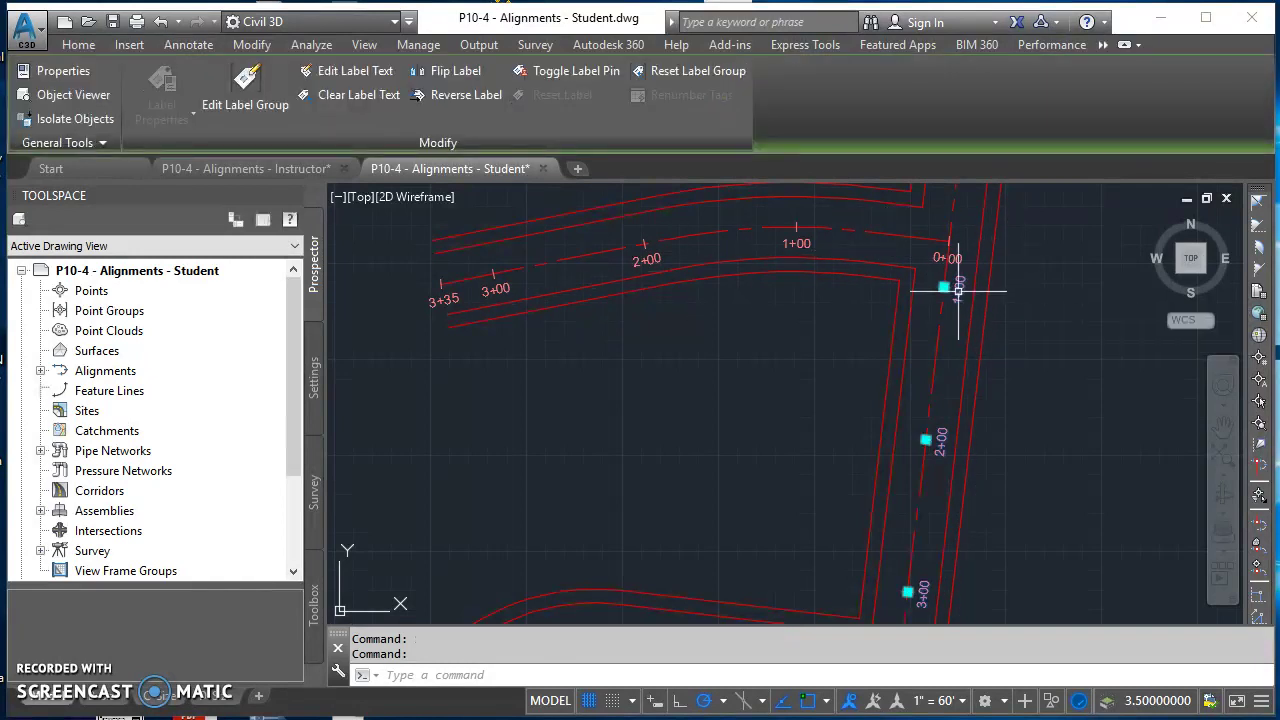
key(Delete)
click(800, 235)
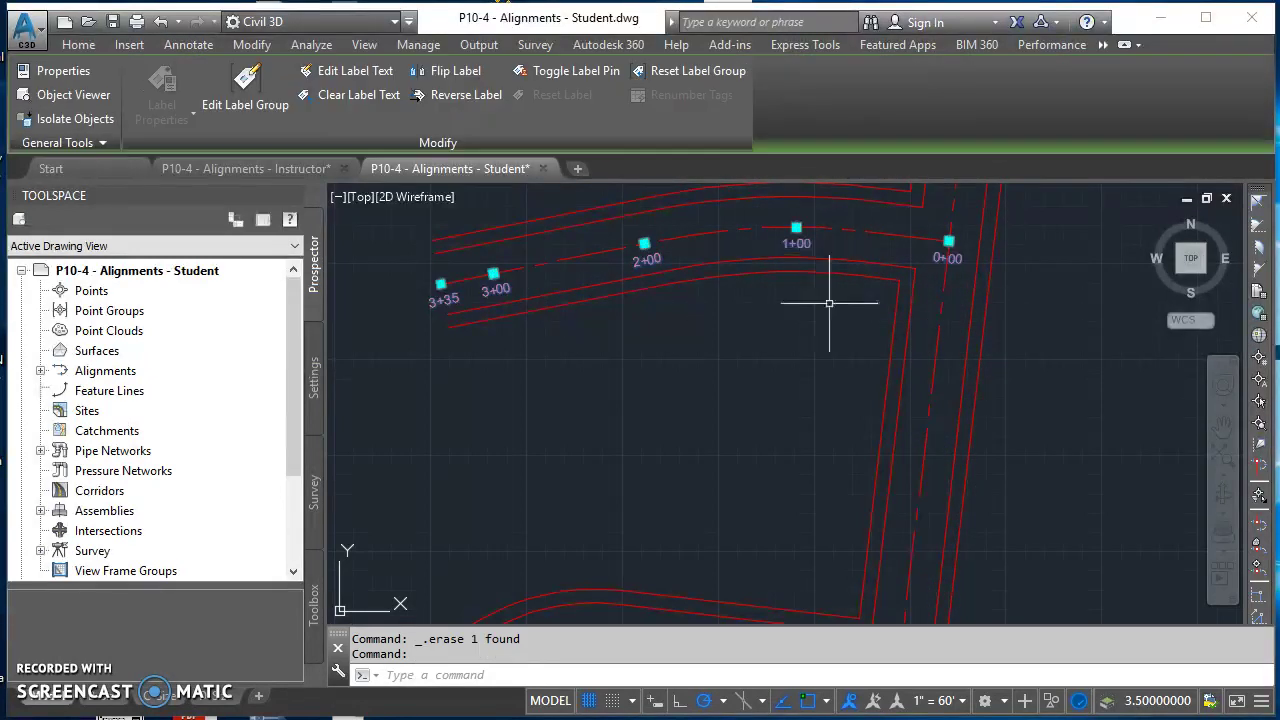
key(Delete)
middle_drag(894, 406, 846, 463)
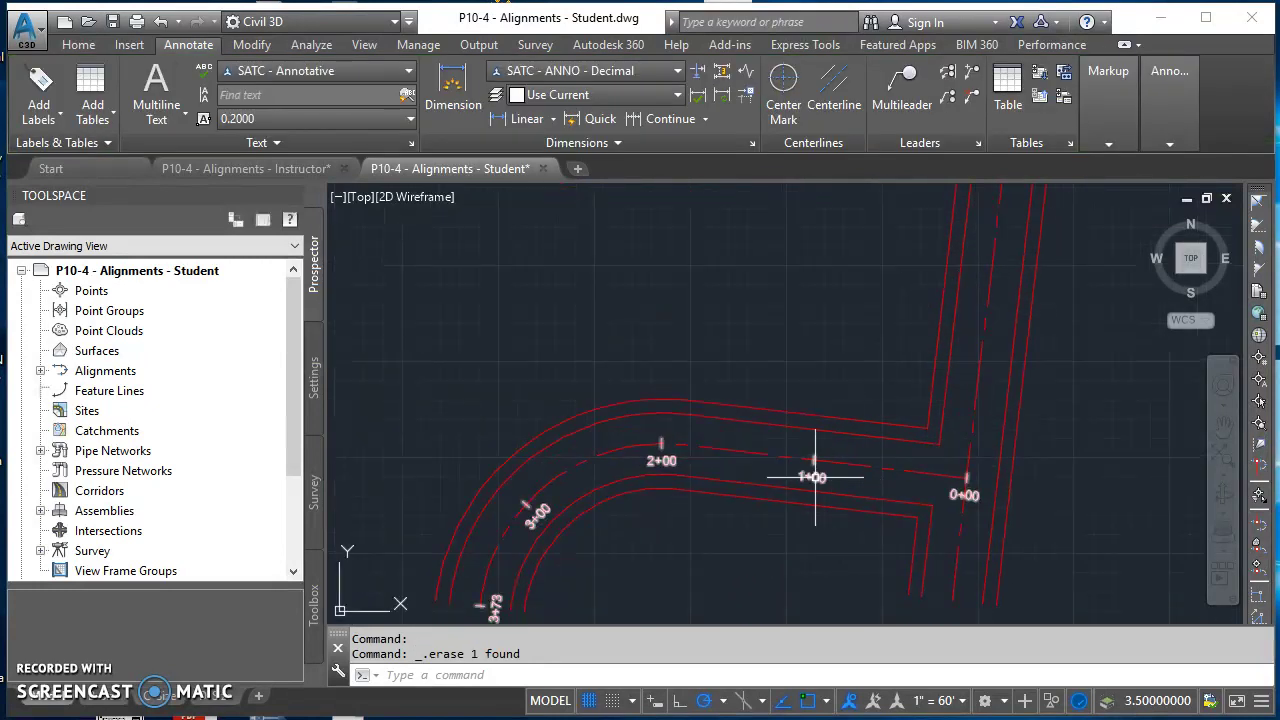
click(815, 478)
key(Delete)
scroll(791, 346, down, 5)
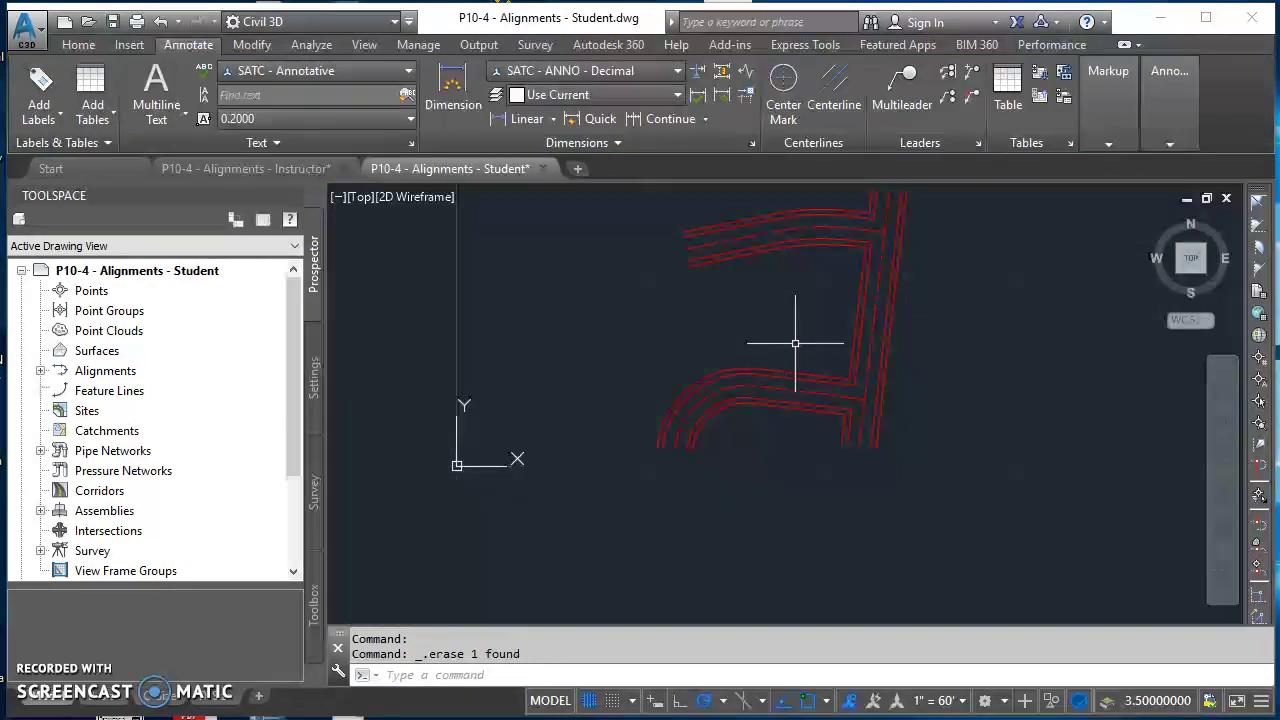
middle_click(795, 343)
middle_click(795, 343)
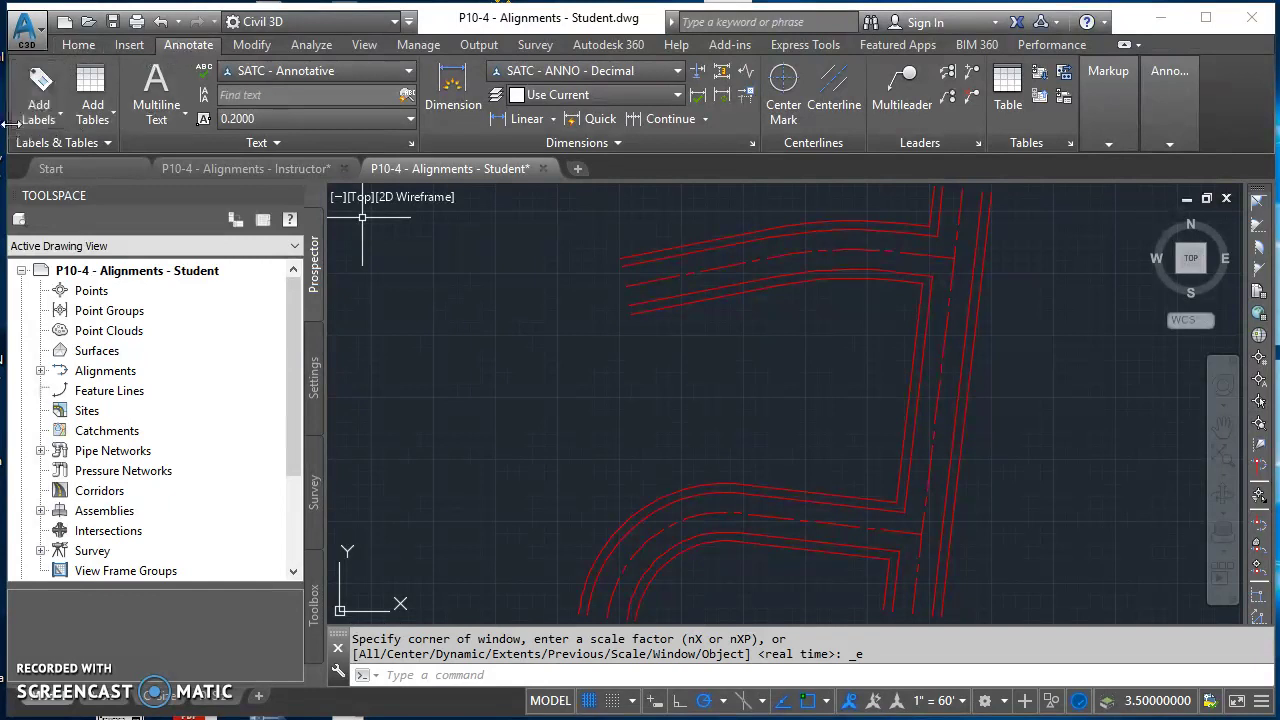
- Launch Add Alignment Labels and choose Multiple Segment as the label type
click(38, 110)
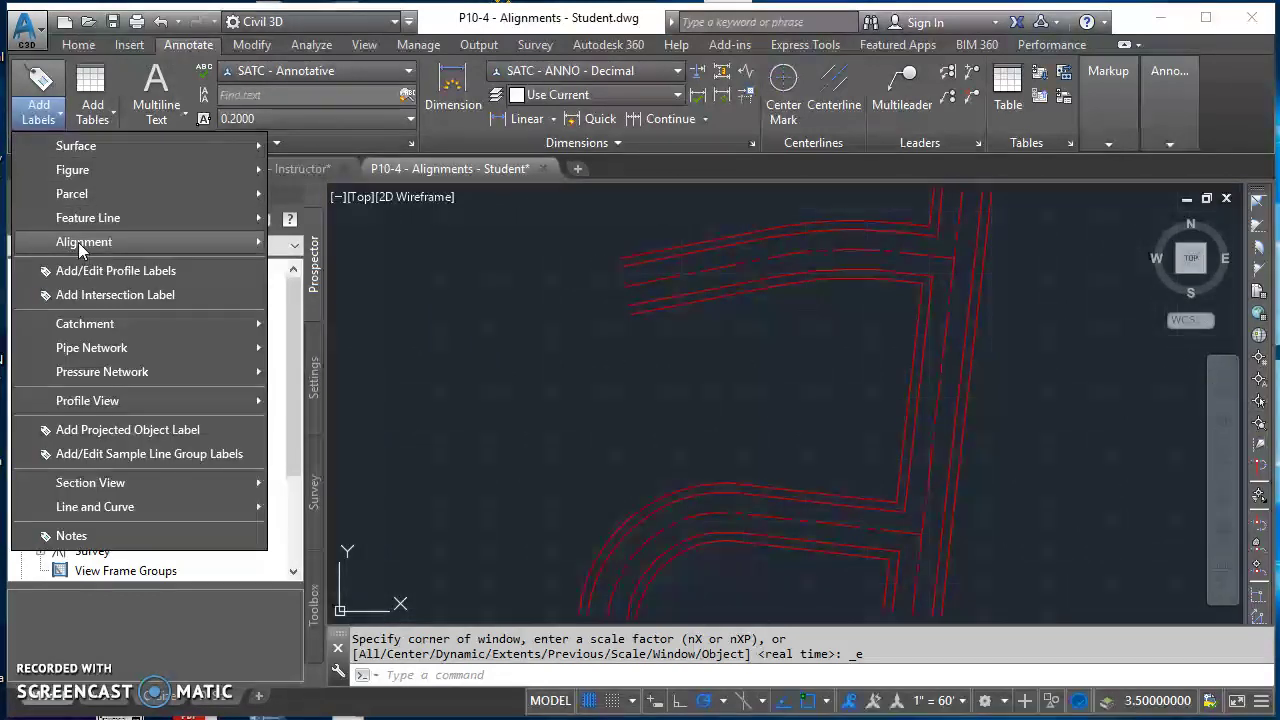
mouse_move(80, 245)
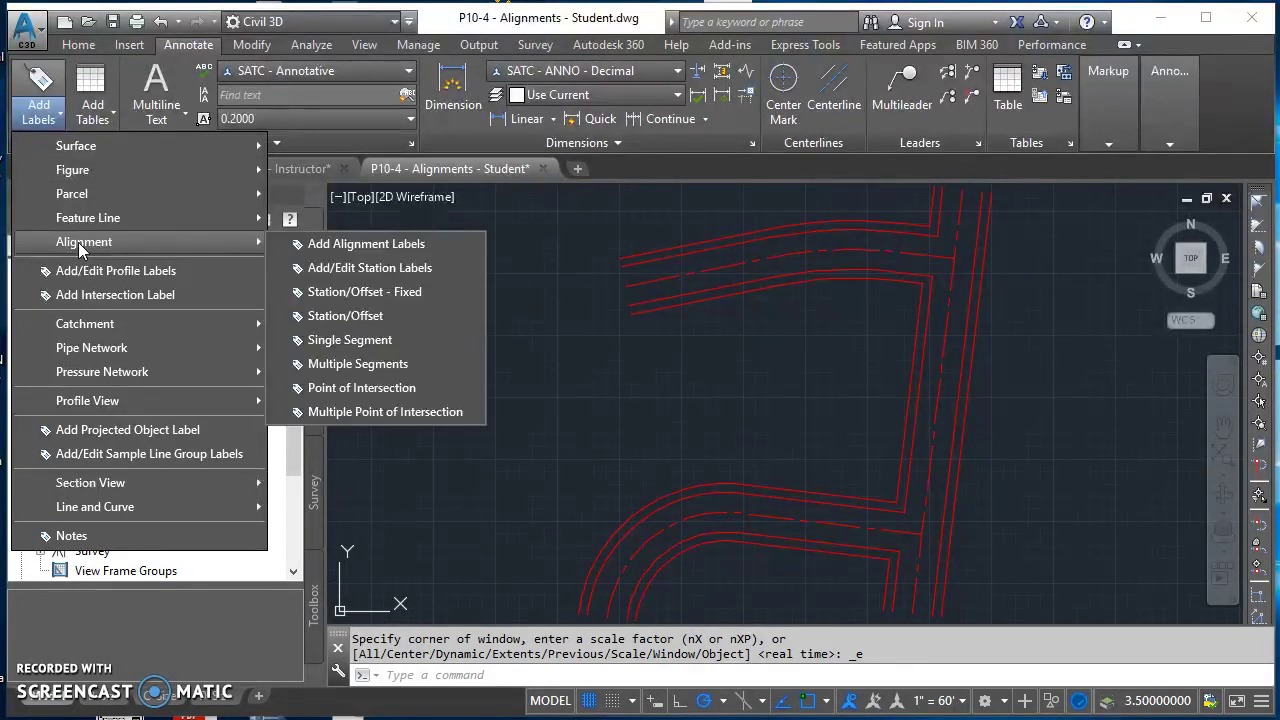
click(382, 244)
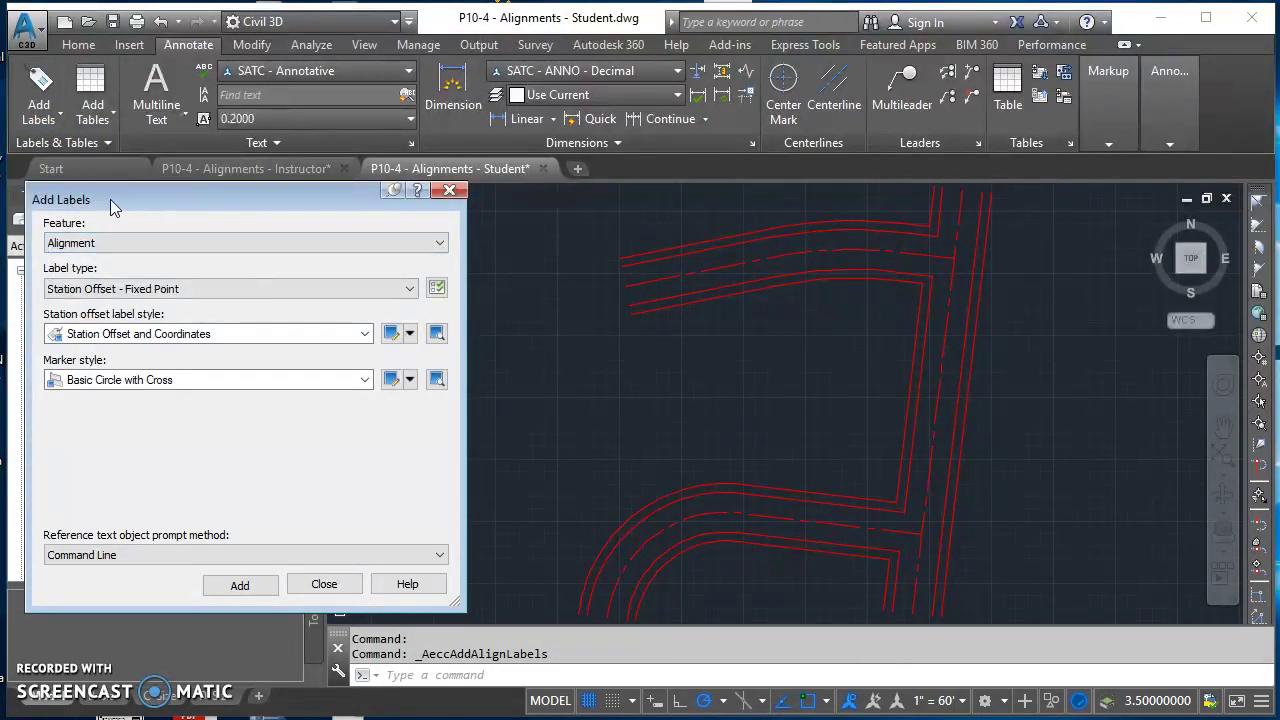
drag(110, 200, 138, 149)
click(181, 241)
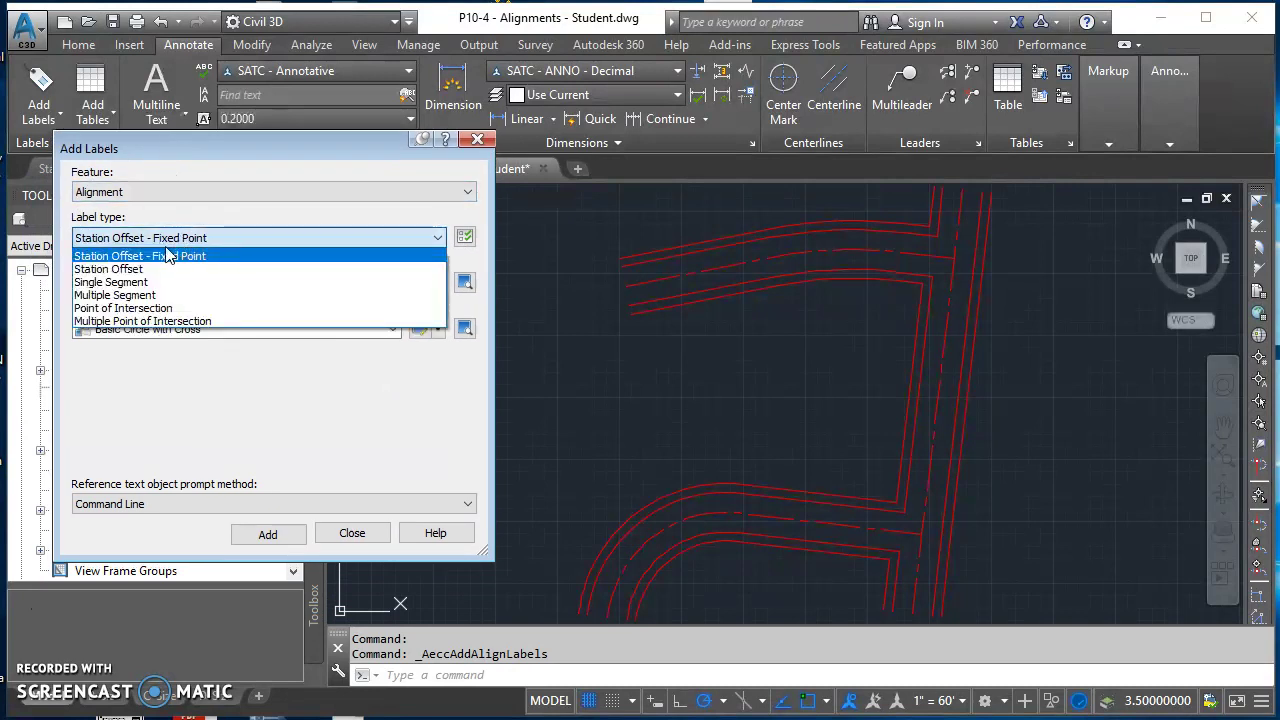
click(141, 296)
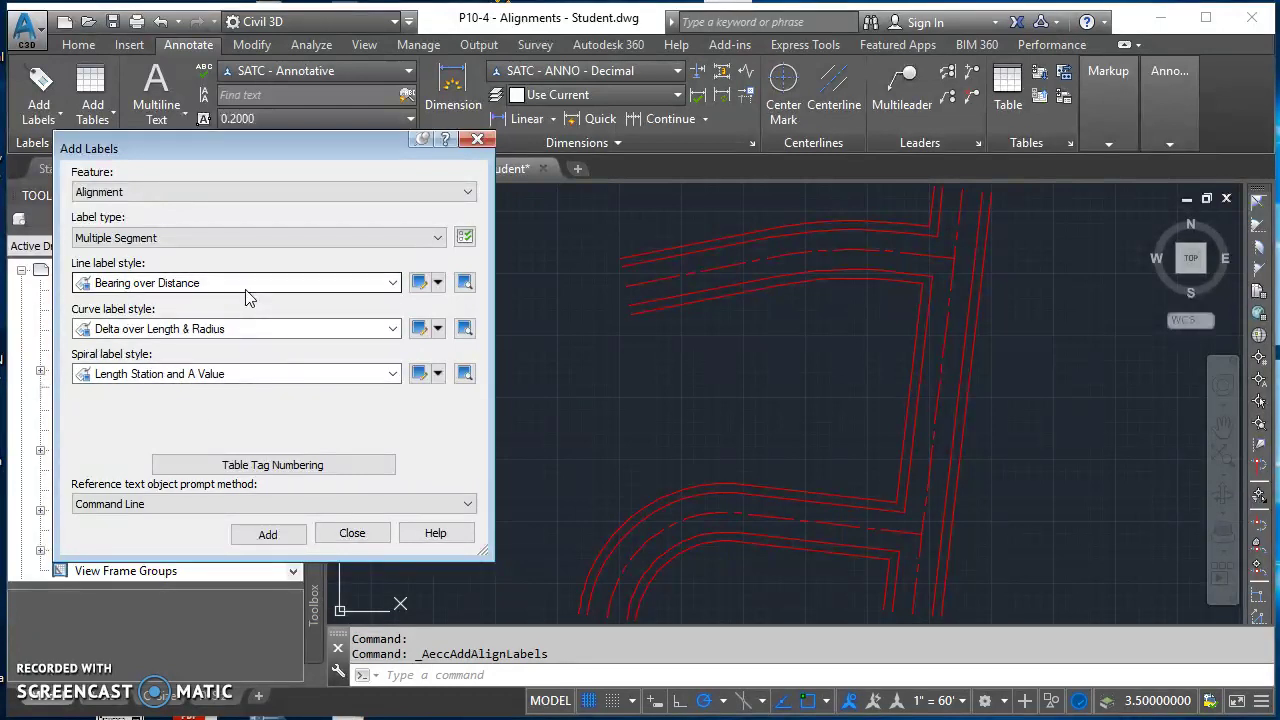
- Label Lakeview Drive, Oak Avenue and Ash Avenue, then close the Add Labels dialog
click(268, 534)
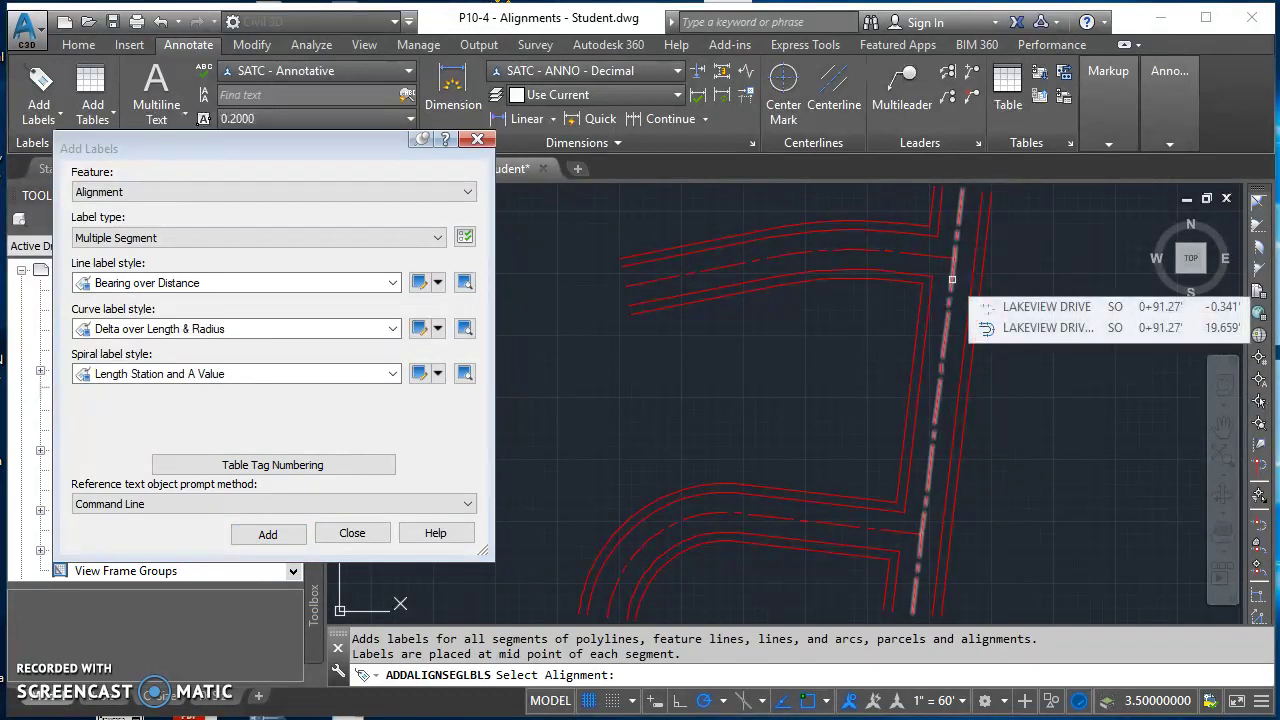
click(952, 280)
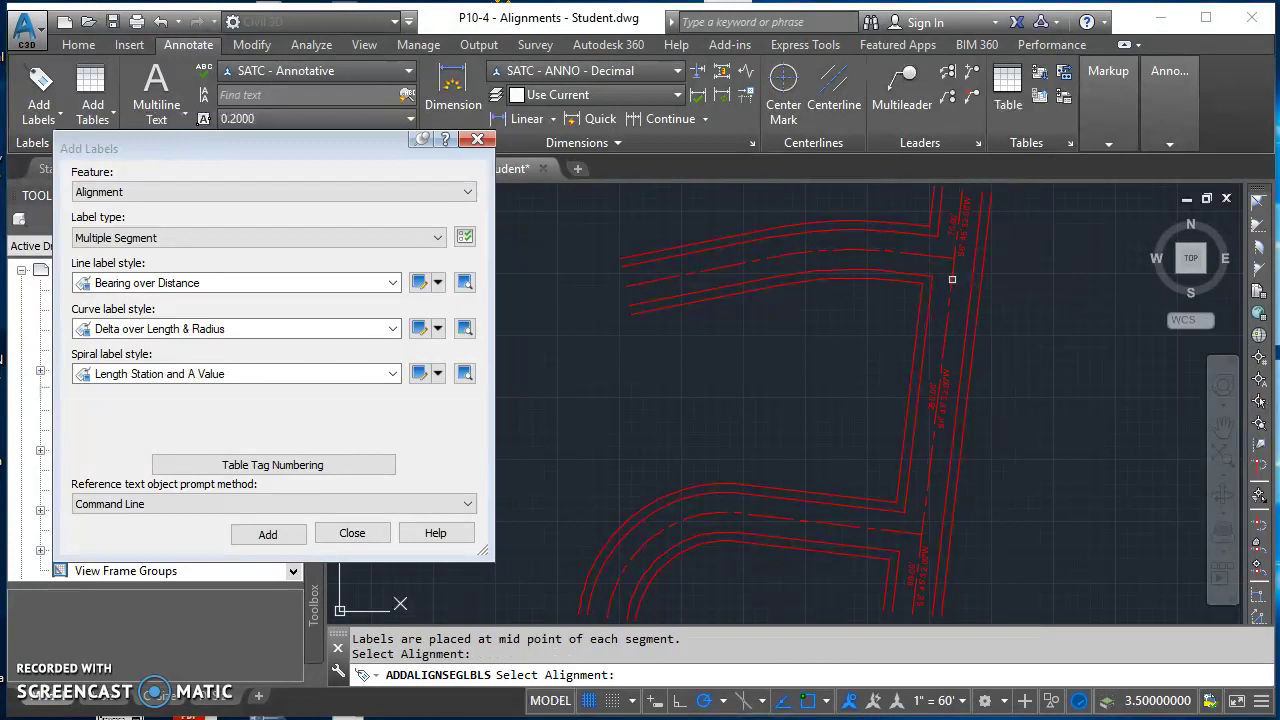
click(909, 251)
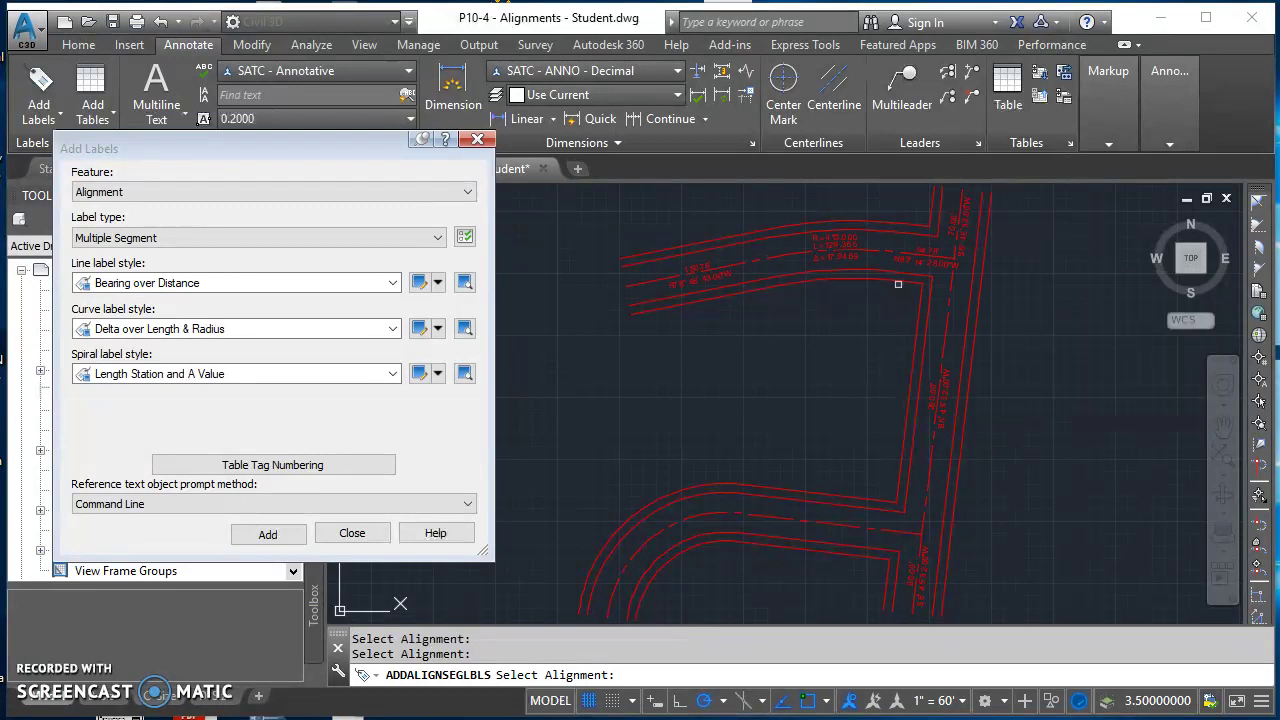
click(840, 521)
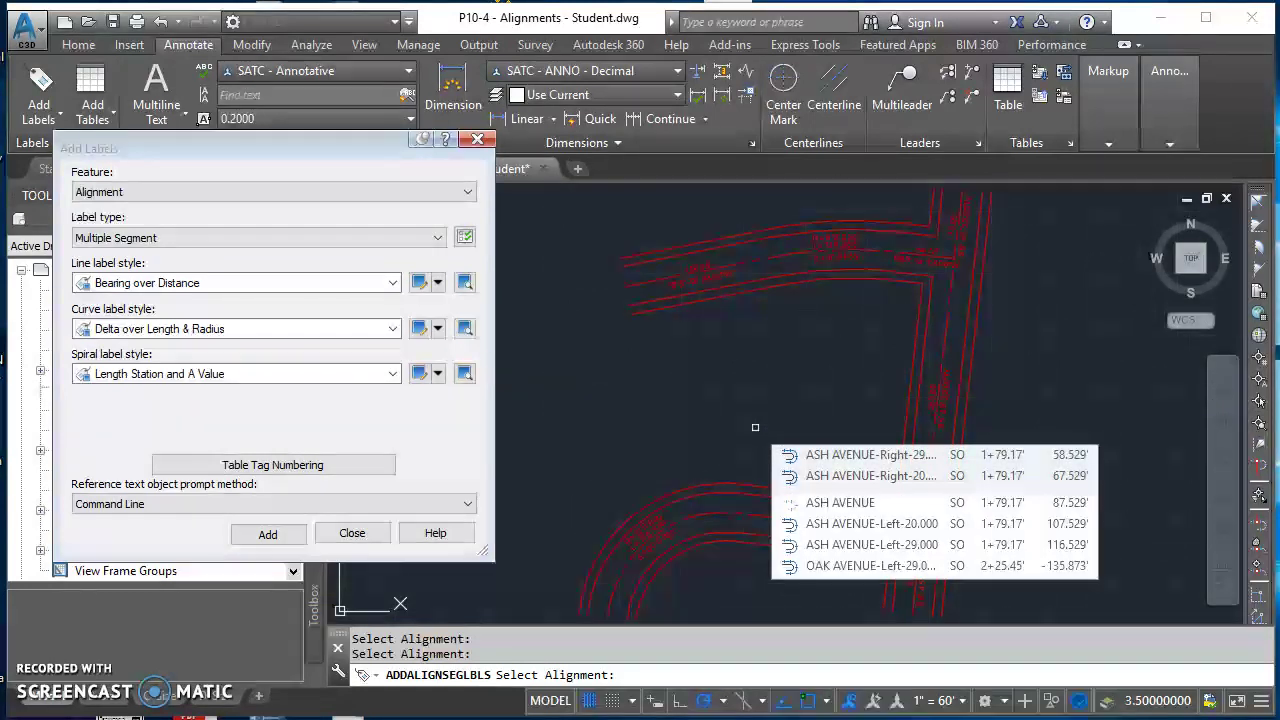
key(Return)
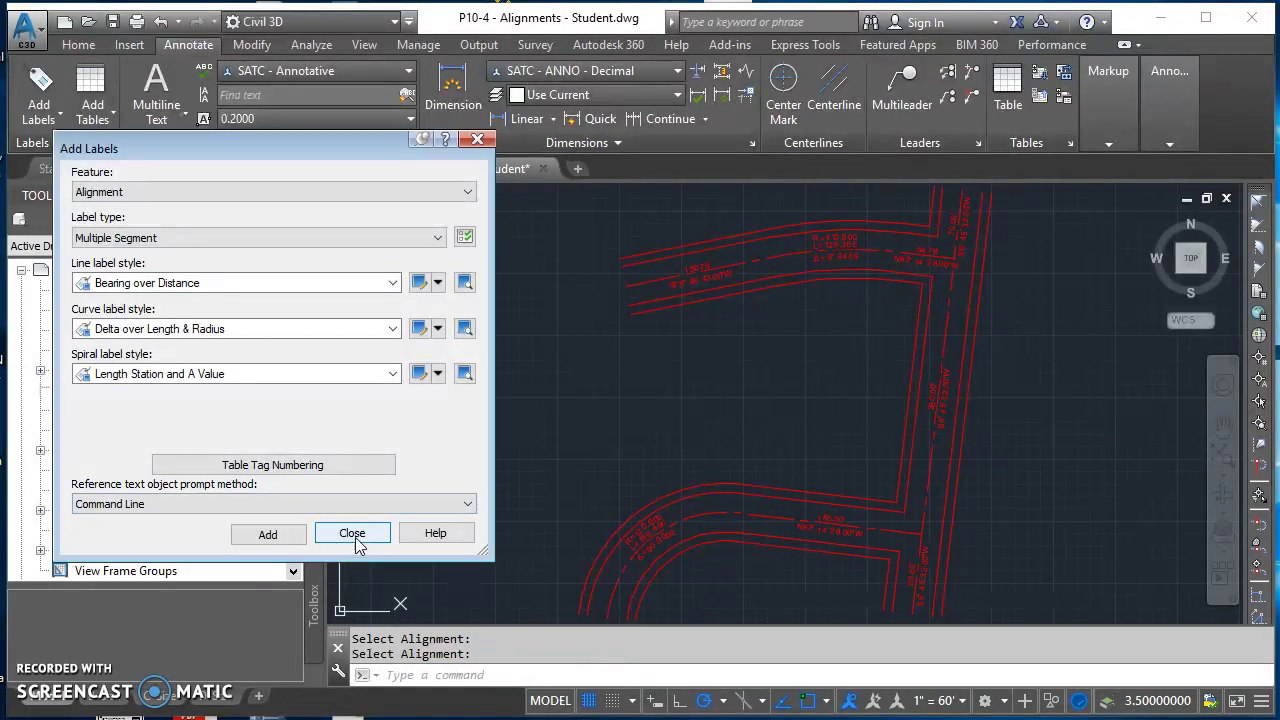
click(356, 537)
mouse_move(686, 437)
middle_down()
mouse_move(643, 423)
mouse_move(551, 437)
middle_up()
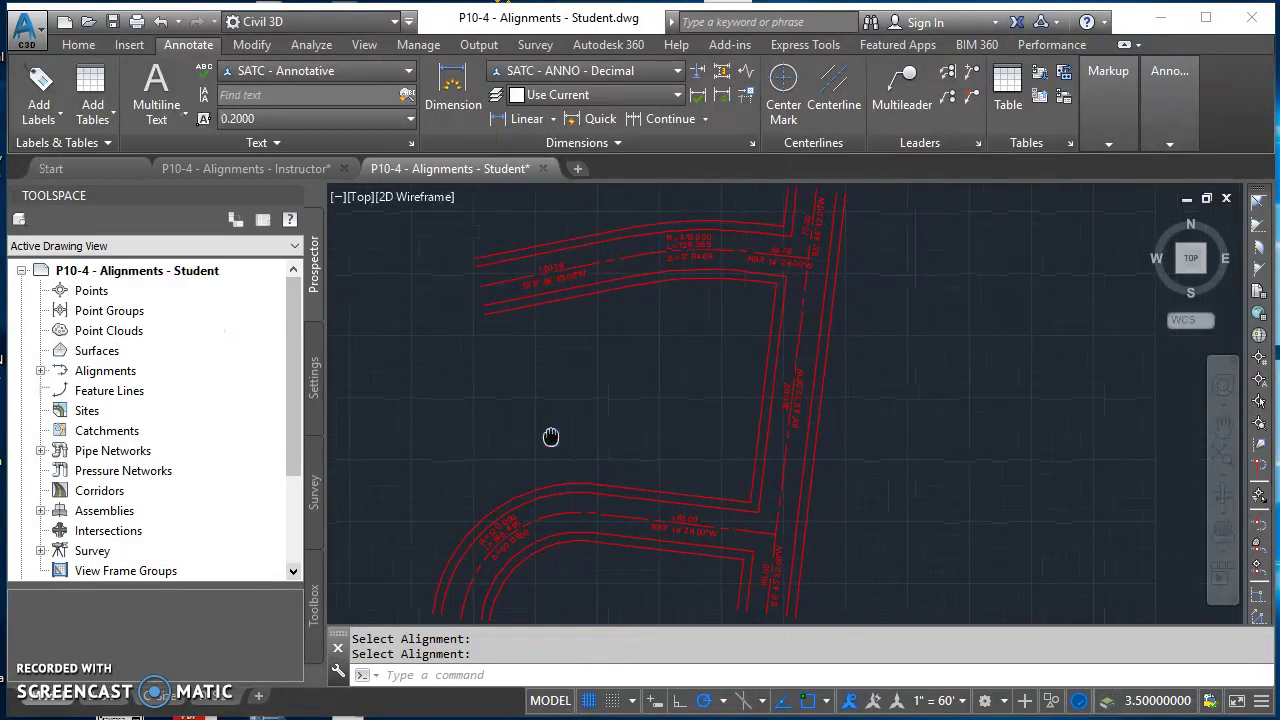
scroll(534, 429, up, 3)
scroll(551, 437, down, 3)
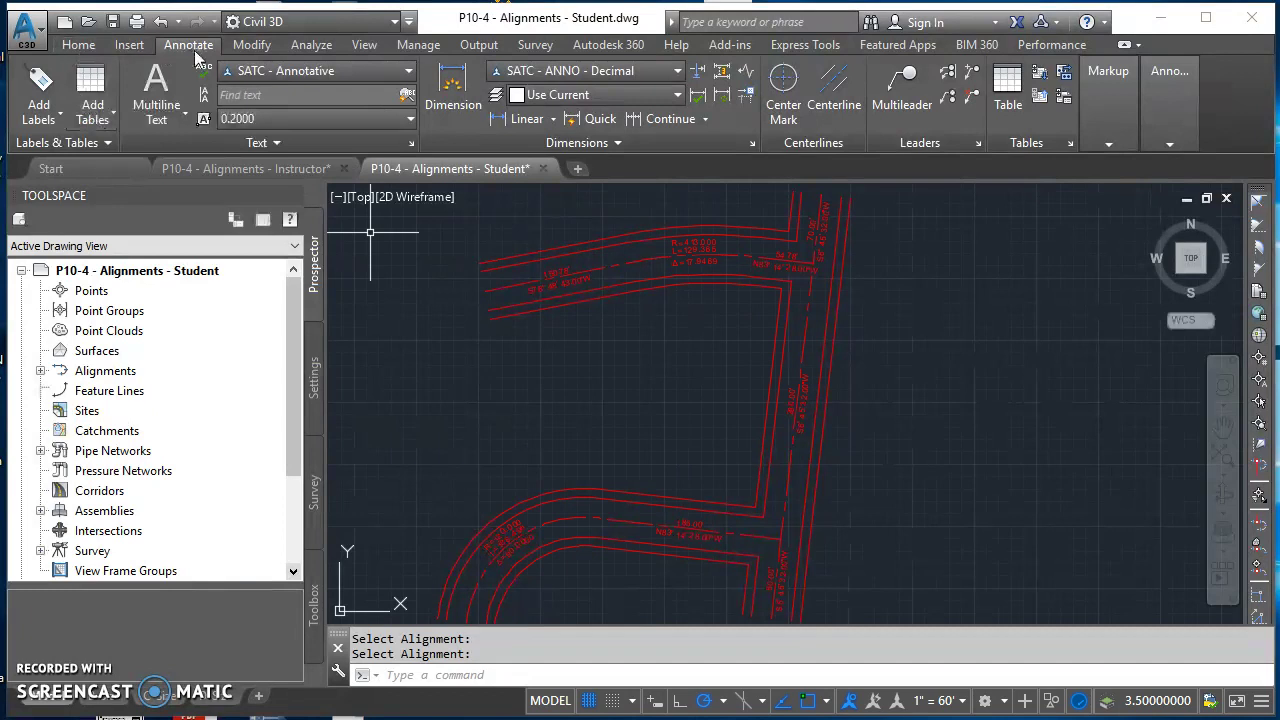
- Start creating an alignment line table and enlarge the Table Creation dialog
click(92, 104)
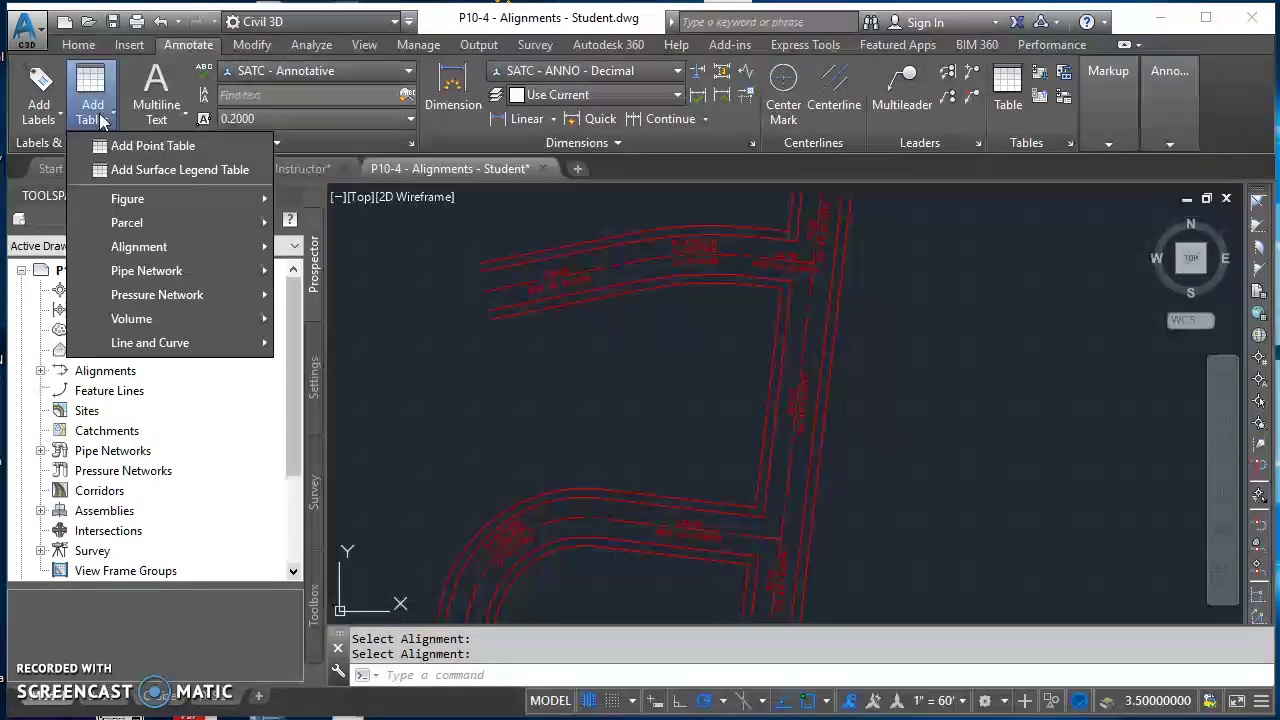
mouse_move(175, 246)
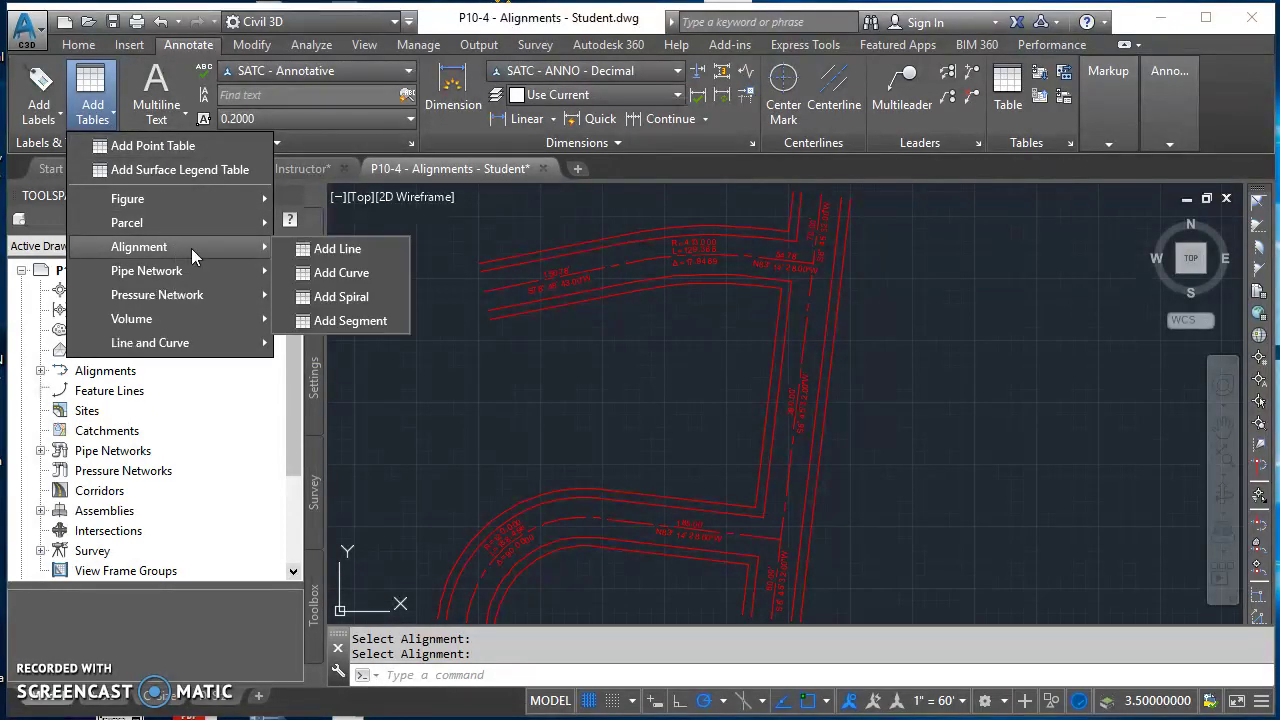
click(338, 251)
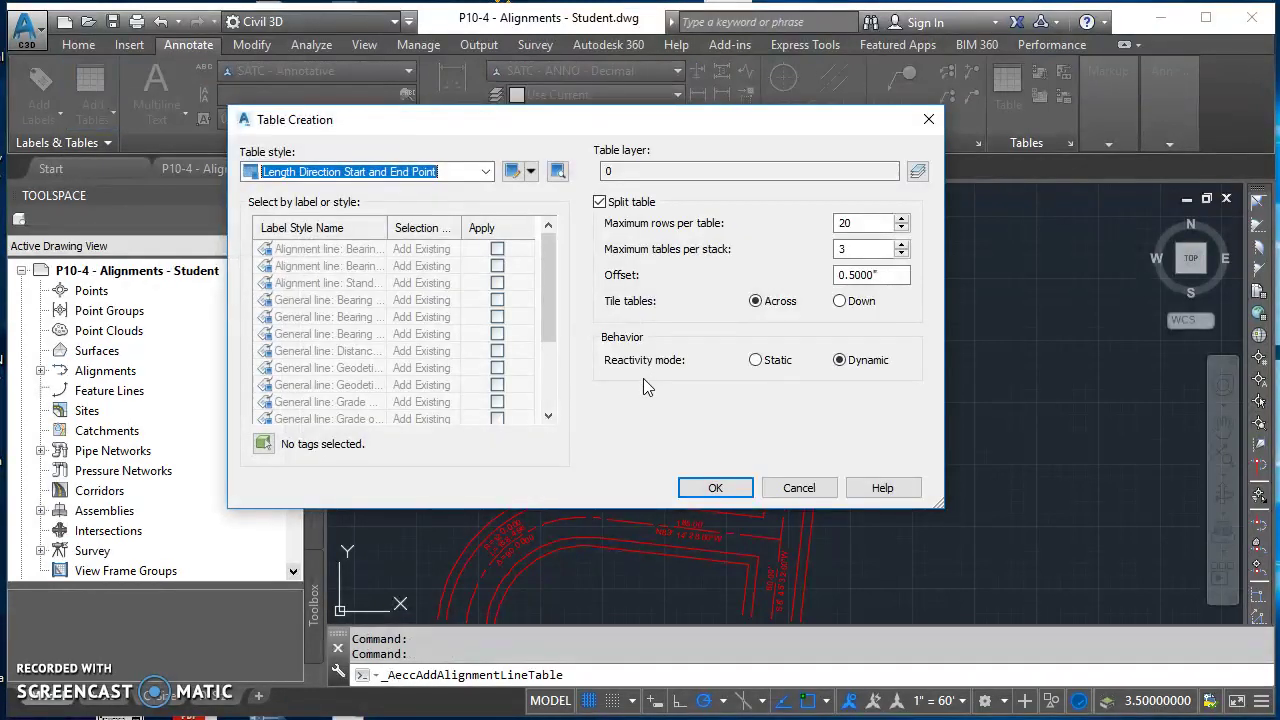
drag(510, 124, 456, 92)
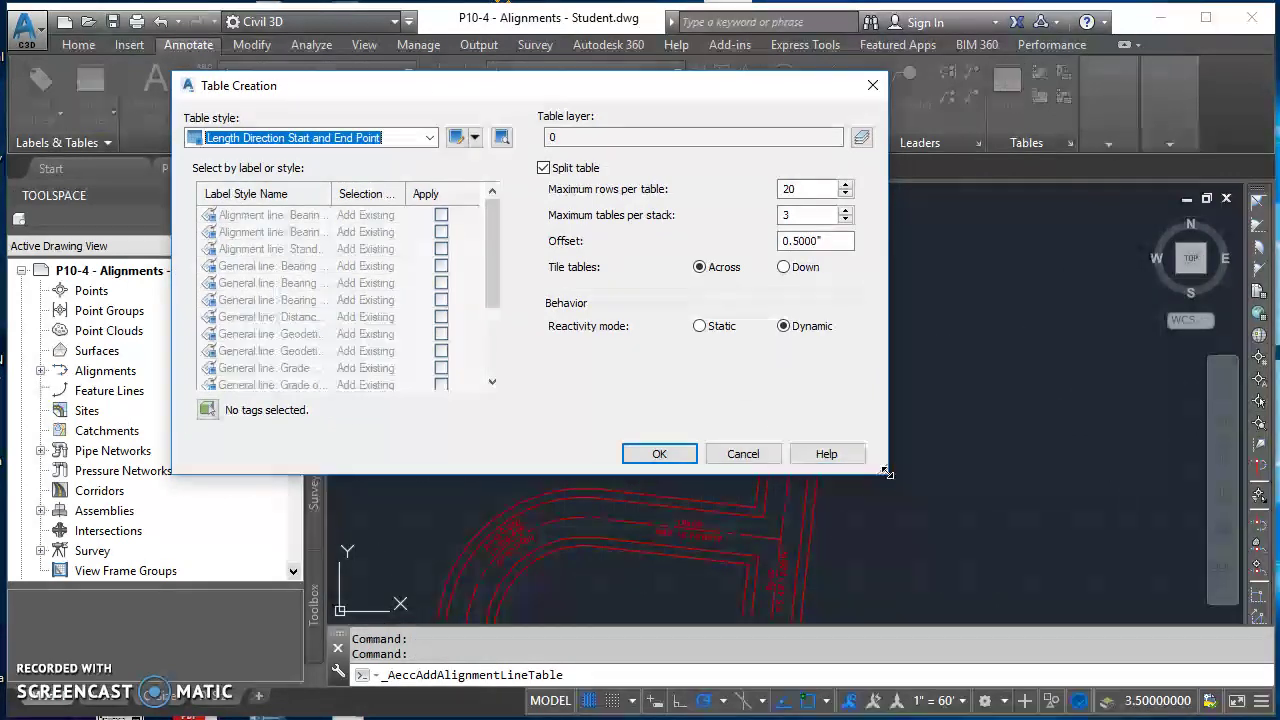
drag(884, 471, 1097, 516)
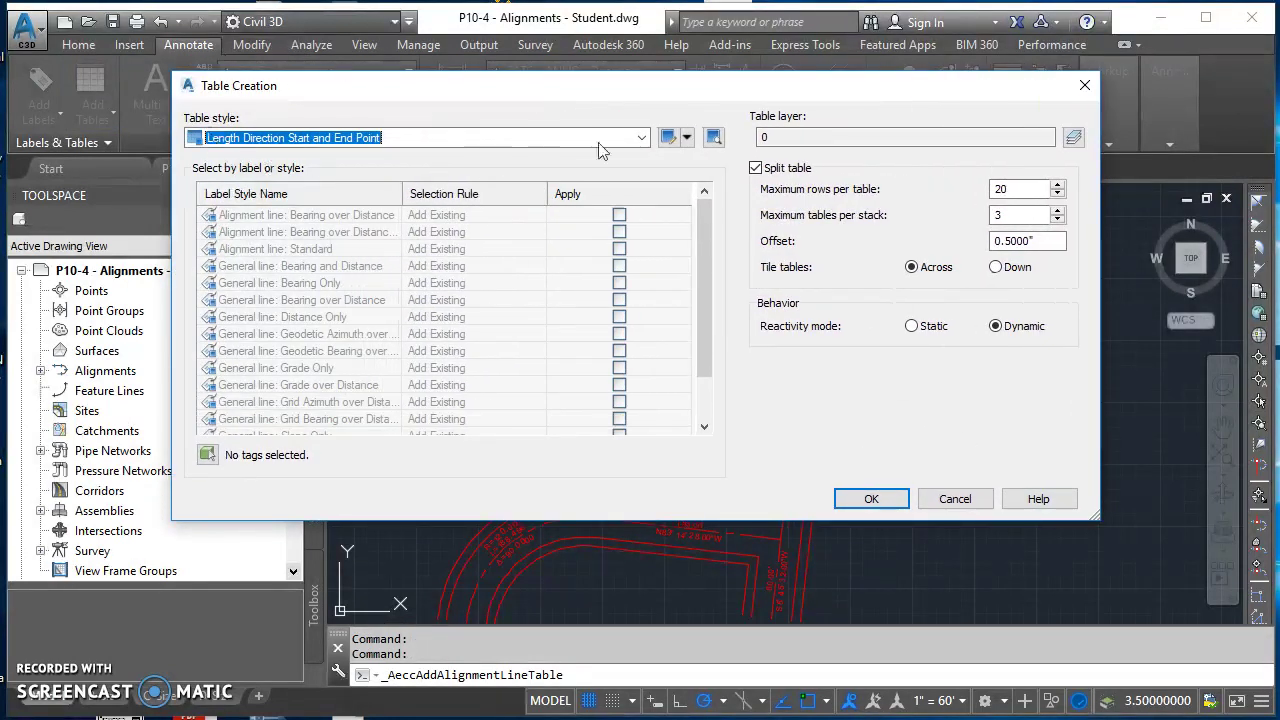
- Set the table style to Standard and show the new-style options
click(641, 140)
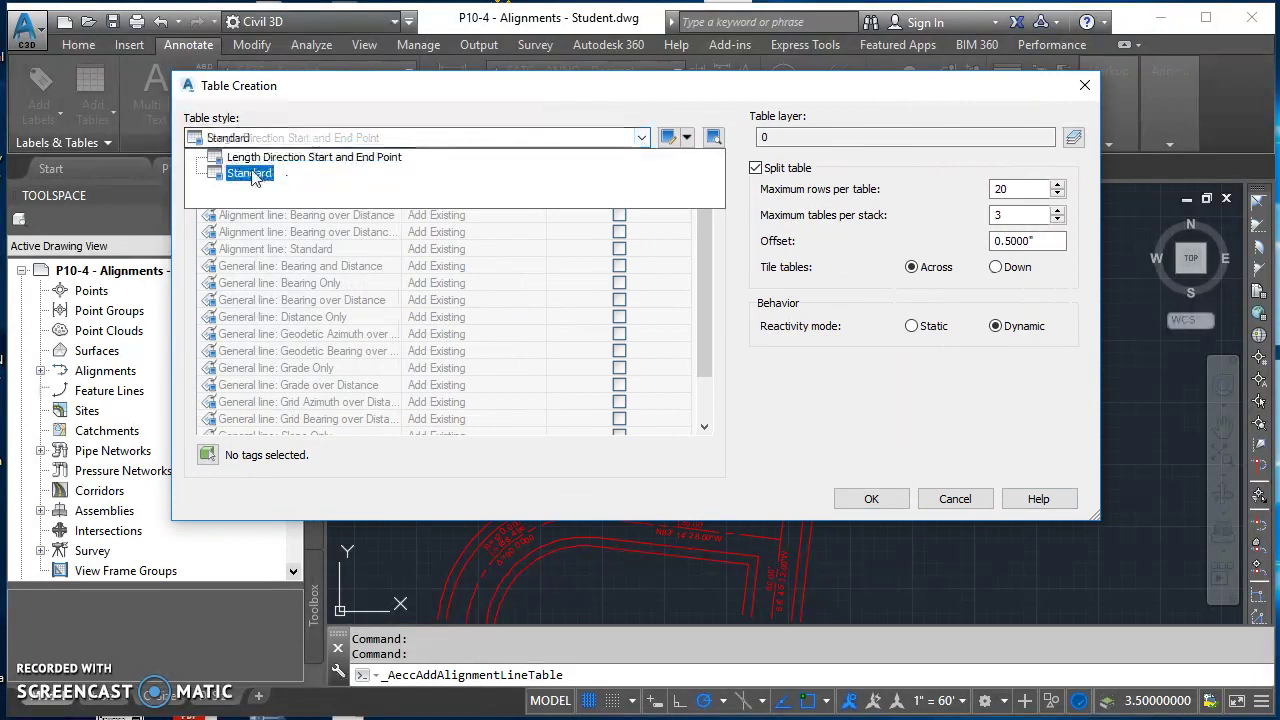
click(250, 174)
click(686, 139)
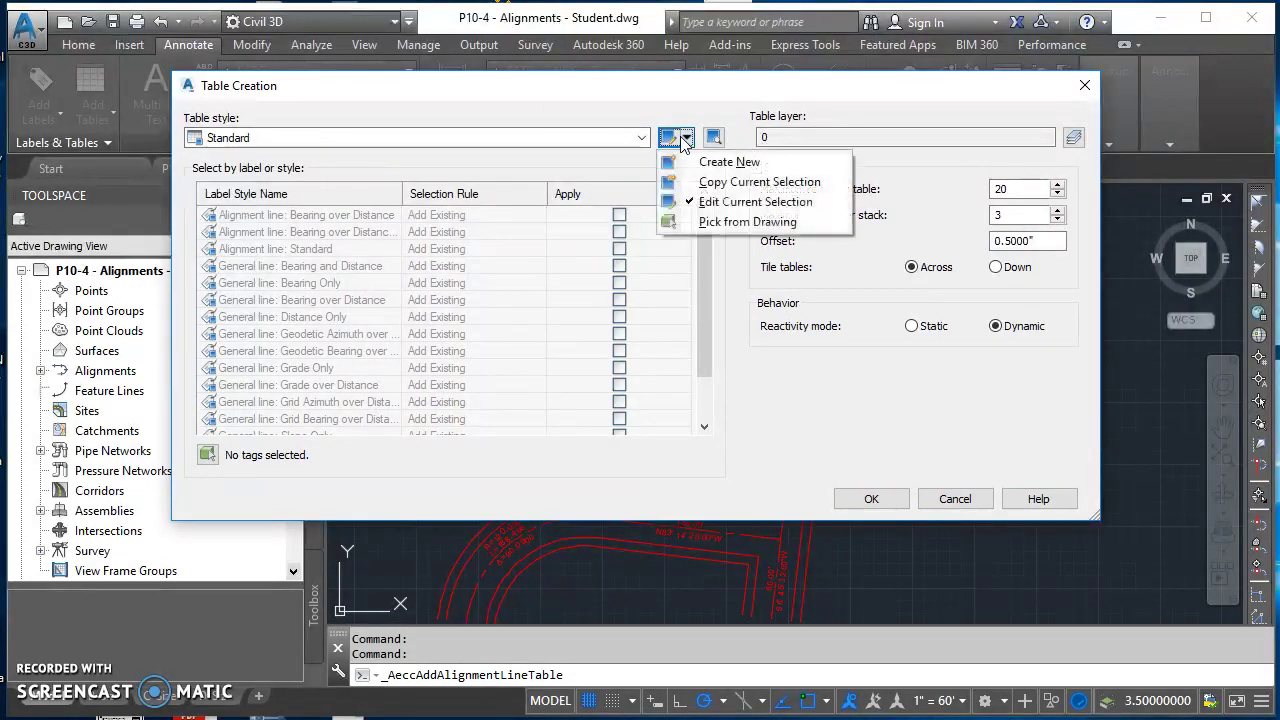
- Copy the Standard table style and name the copy SATC LINE TABLE
click(735, 185)
click(139, 112)
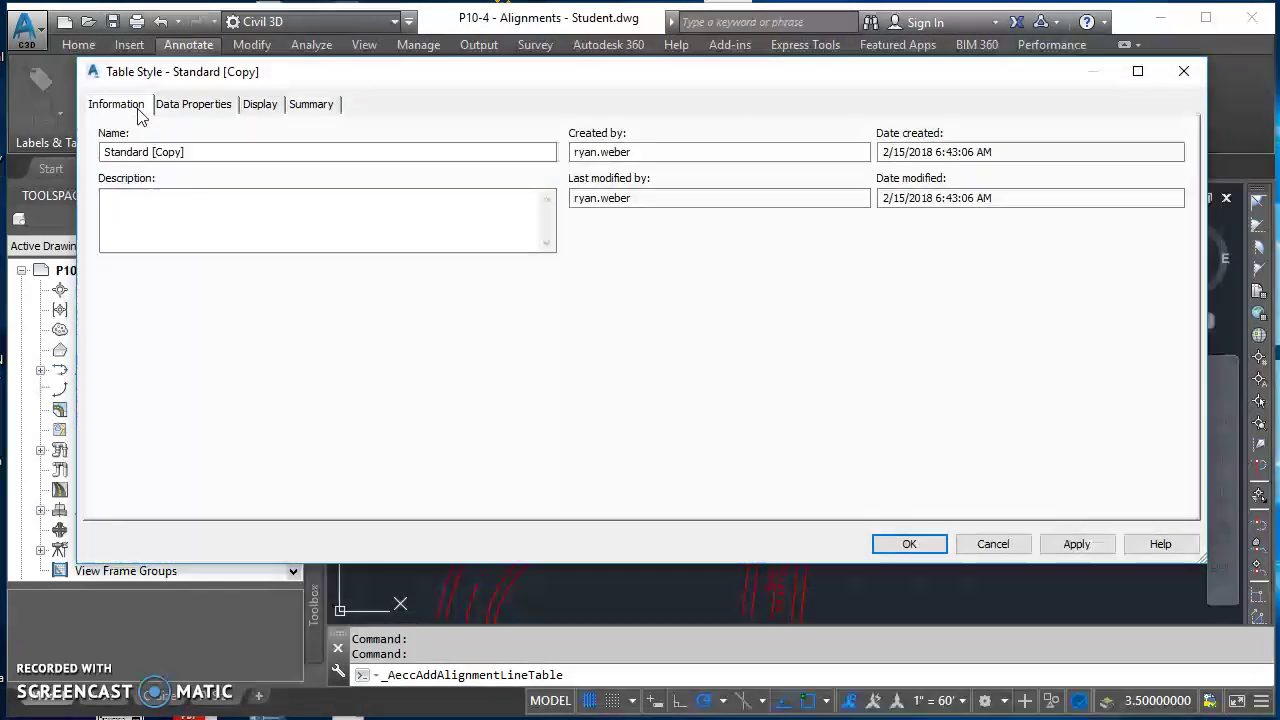
double_click(189, 155)
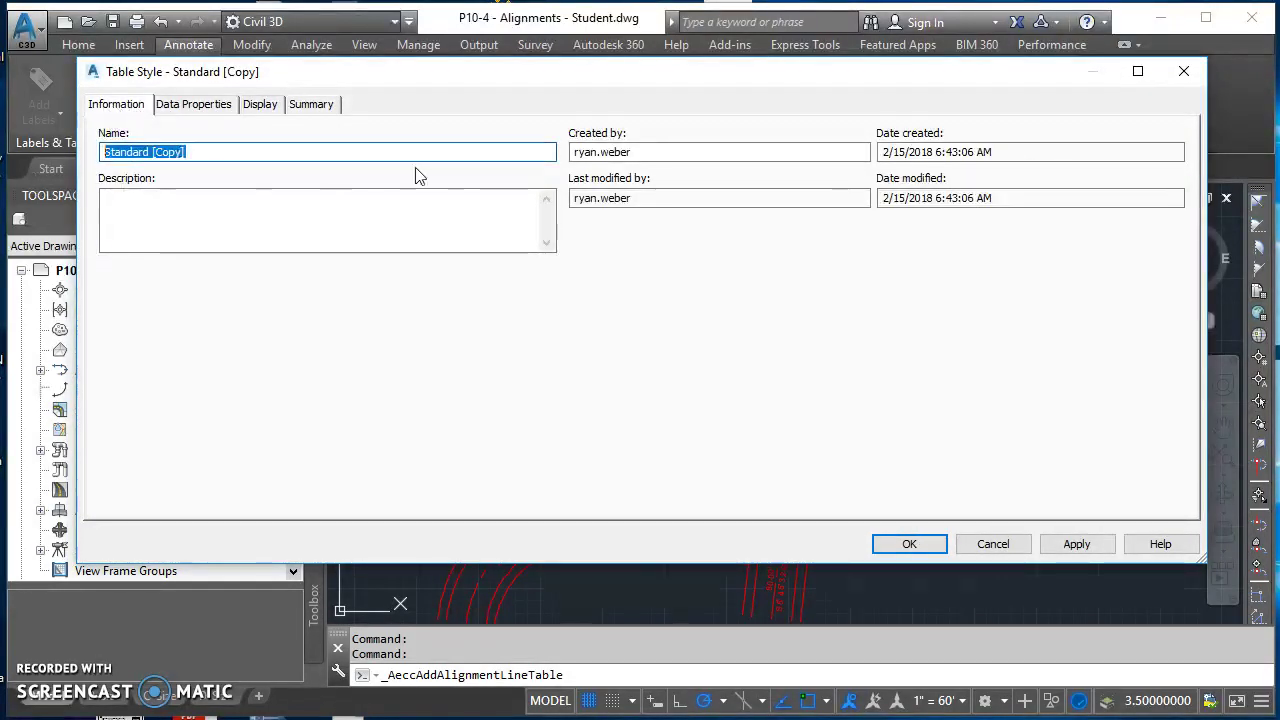
text(SATC LINE TABLE)
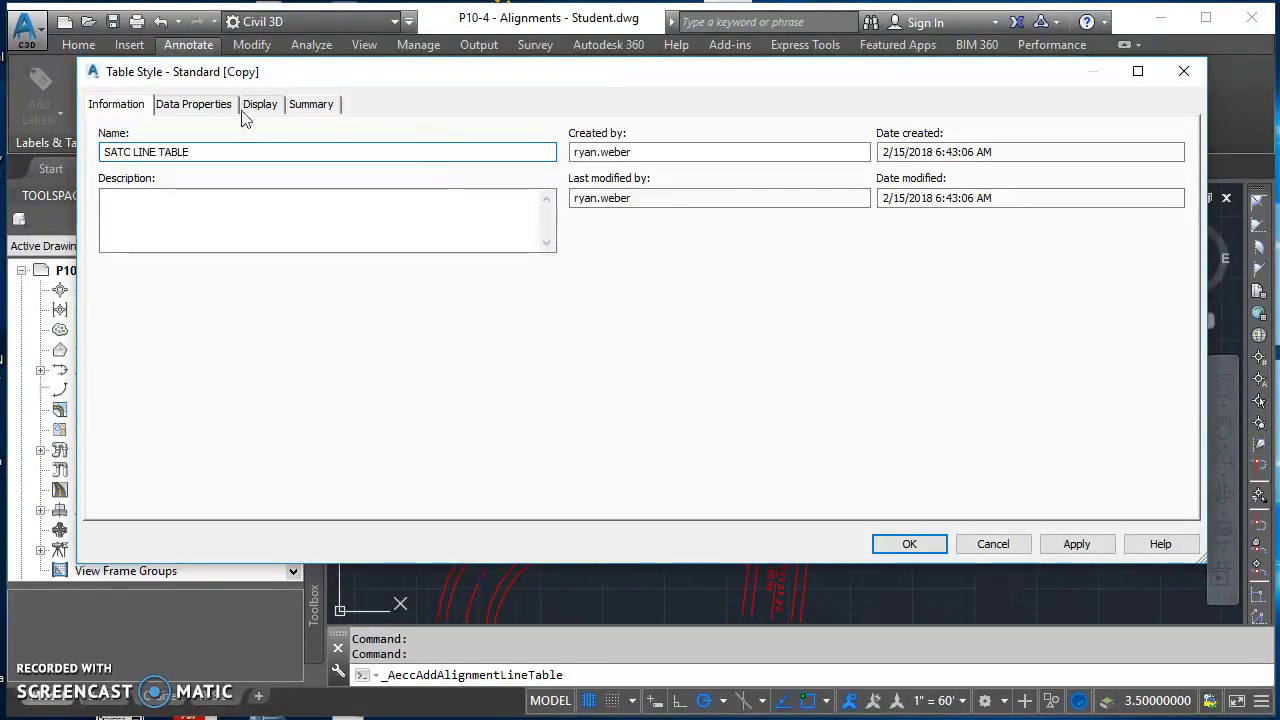
- Set the title, header and data text heights to 0.125 in Data Properties
click(198, 106)
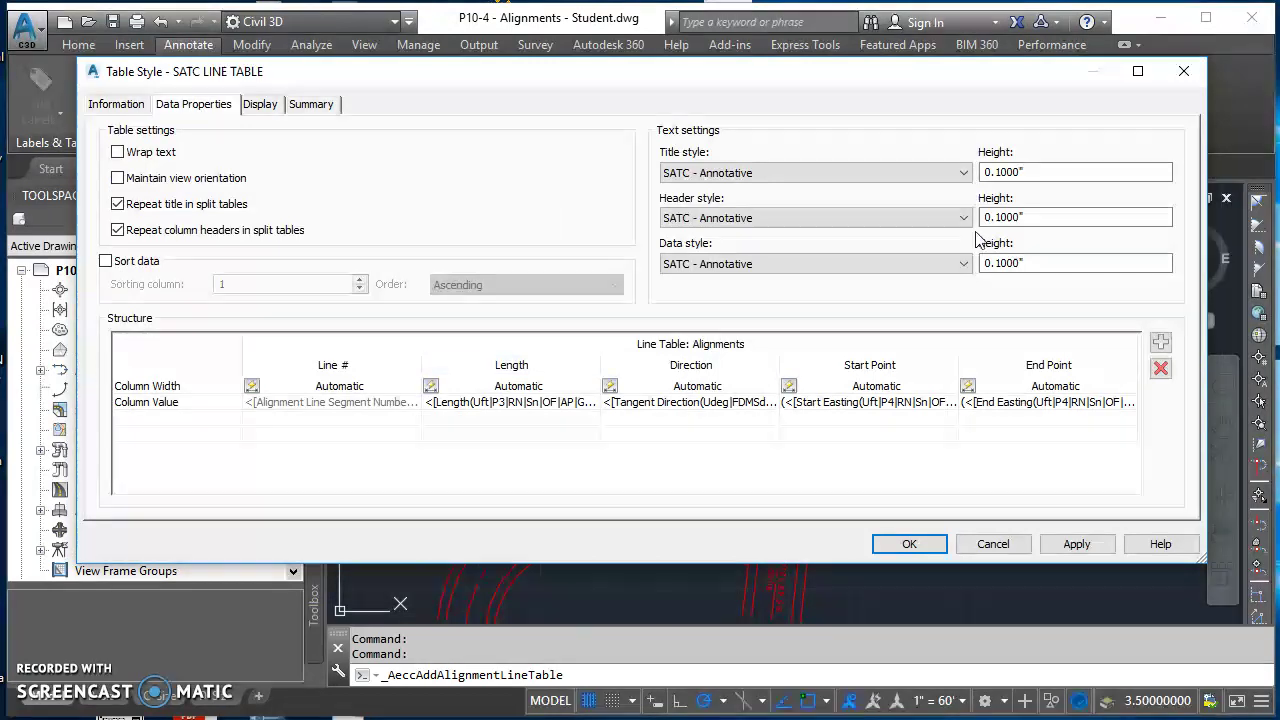
click(1041, 170)
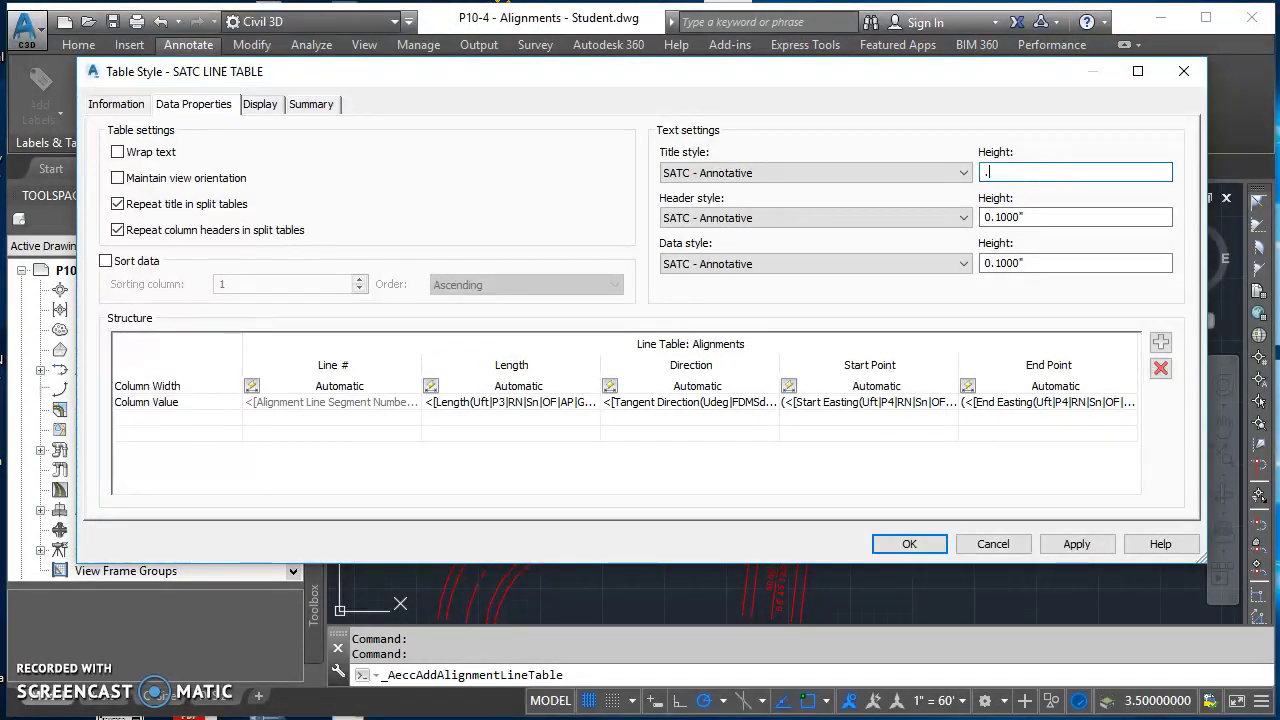
key(Tab)
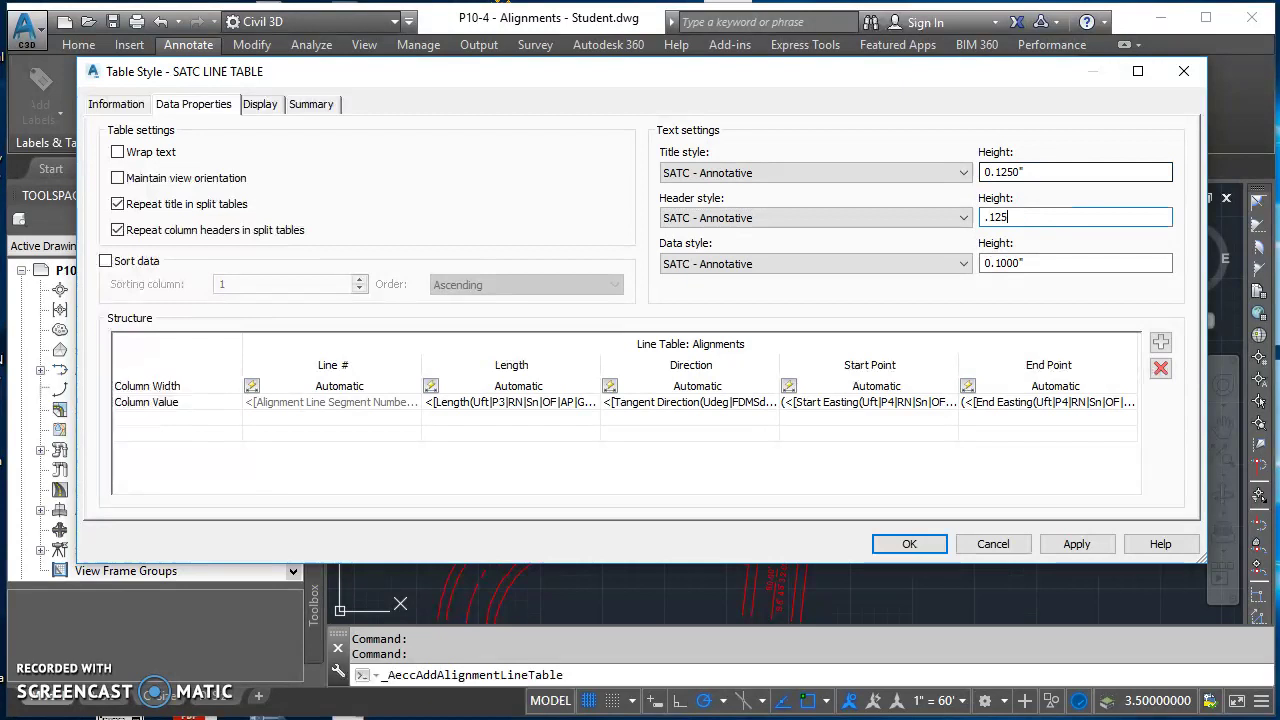
key(Tab)
text(.12)
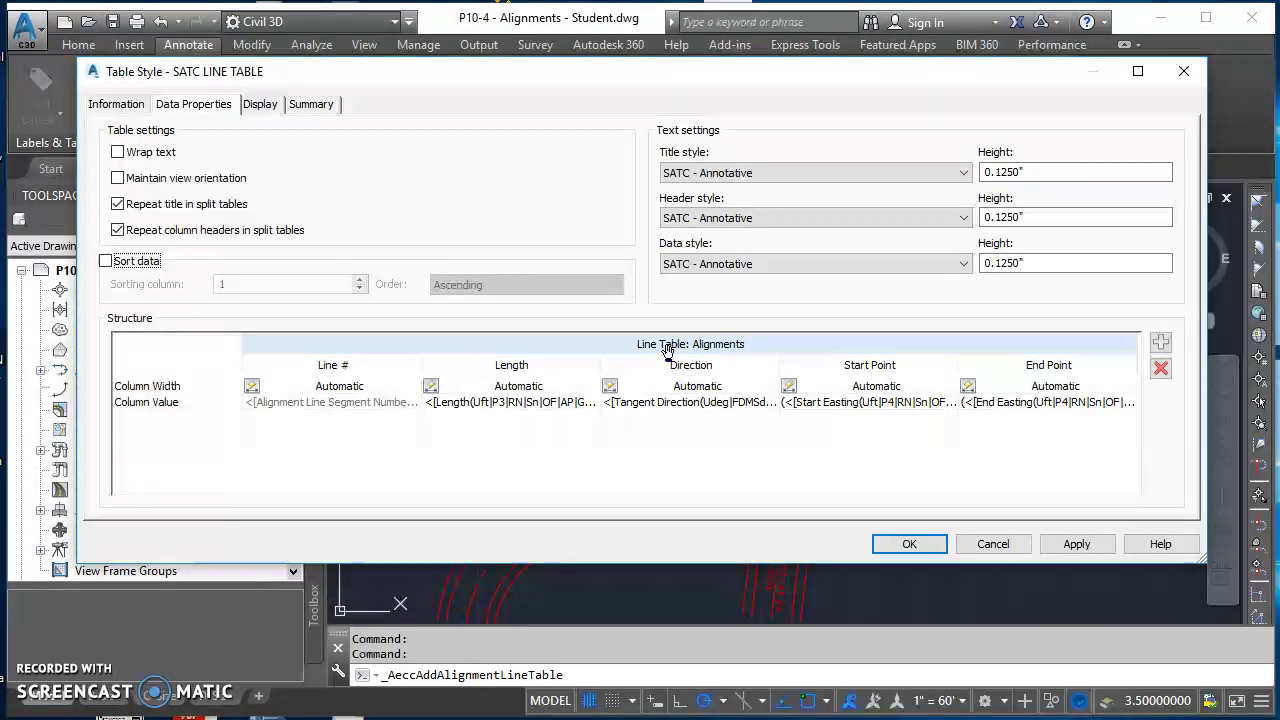
- Replace the table title with 'LINE TABLE: ALIGNMENTS' in capitals
double_click(666, 350)
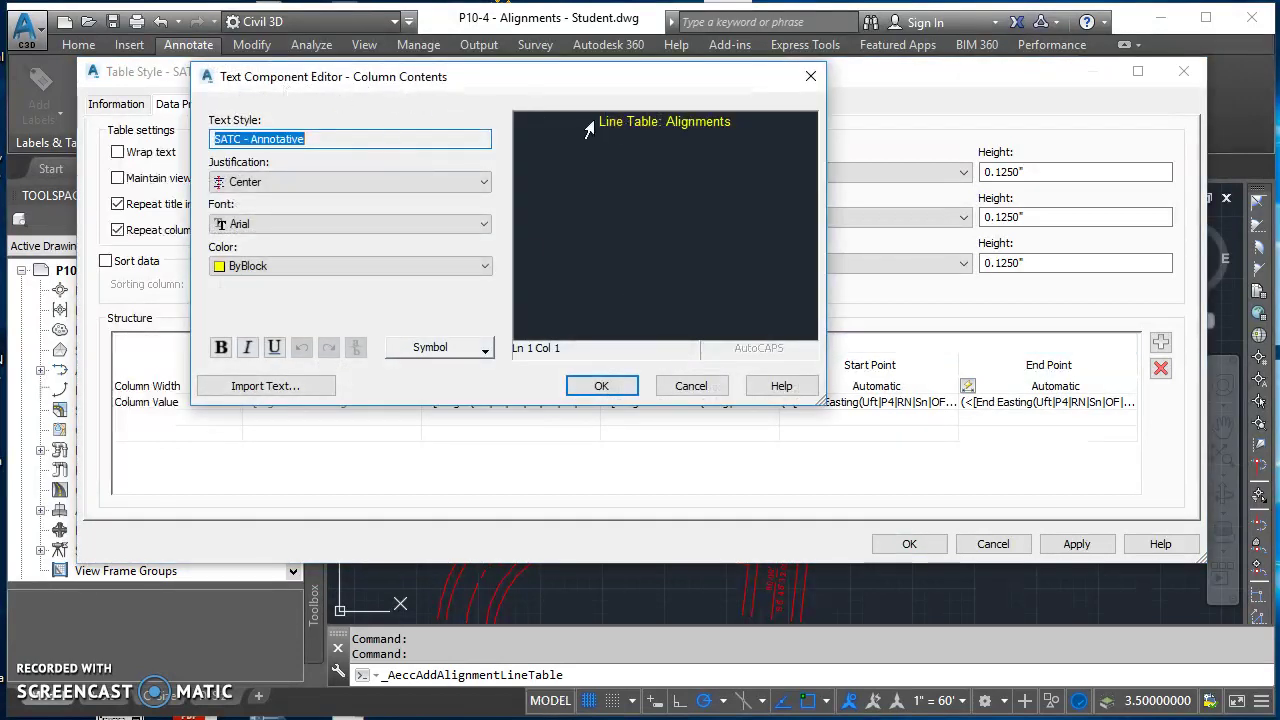
drag(588, 128, 740, 132)
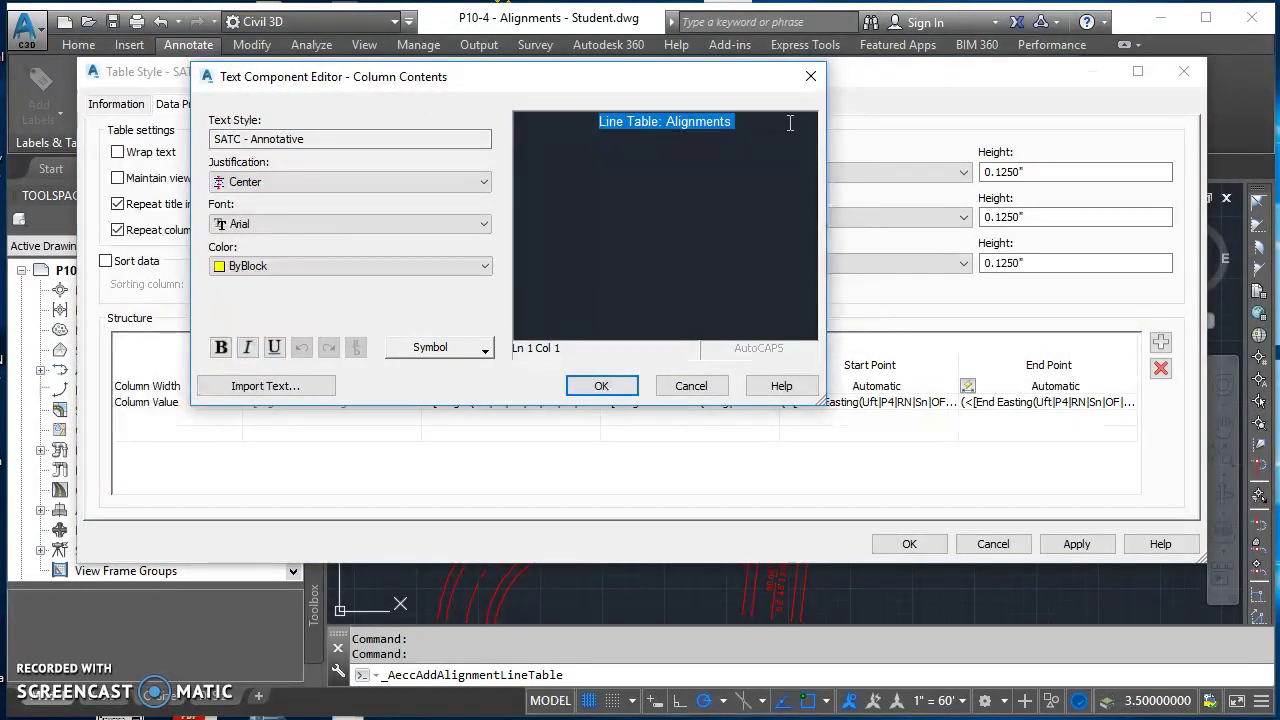
text(L)
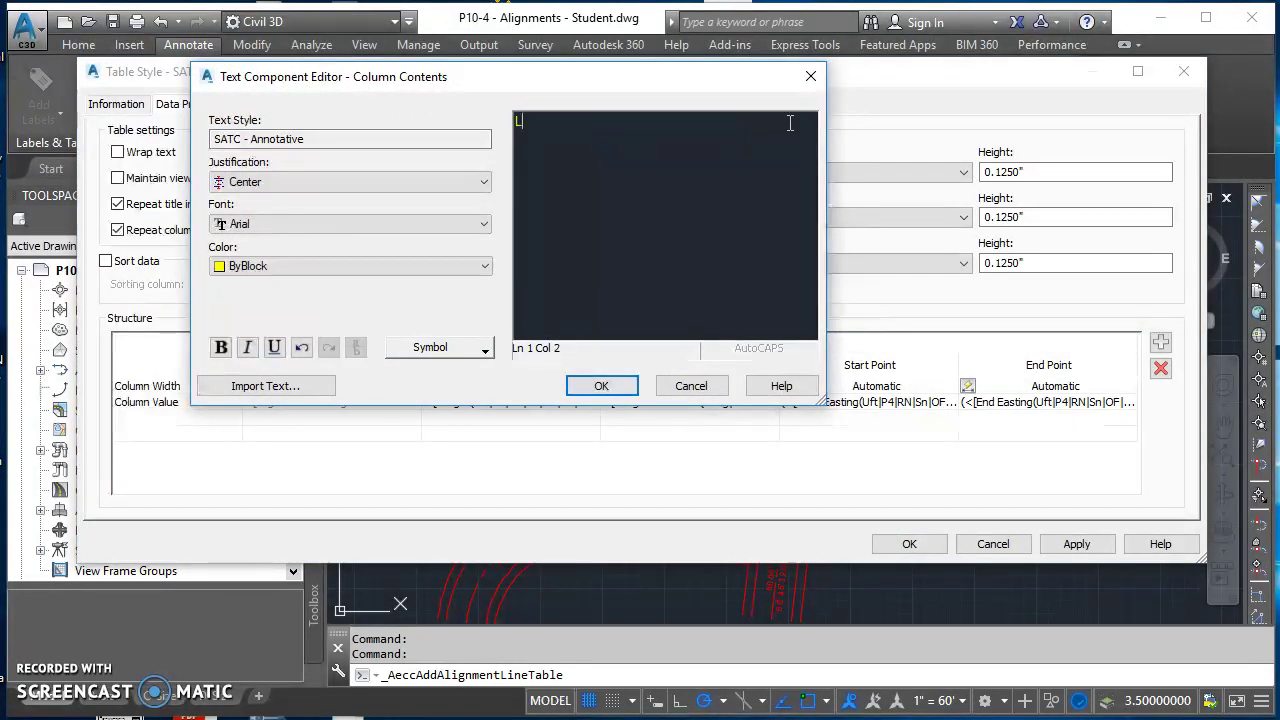
text(INE TABLE: ALIGNMENTS)
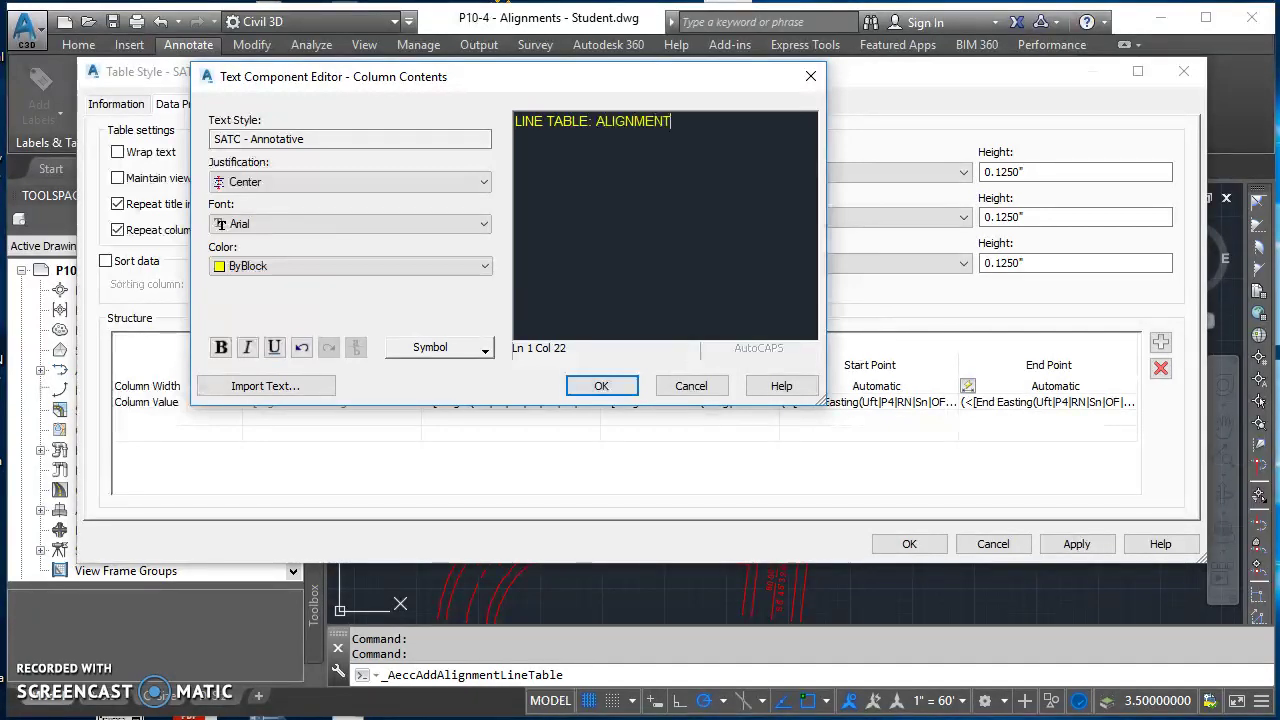
click(599, 387)
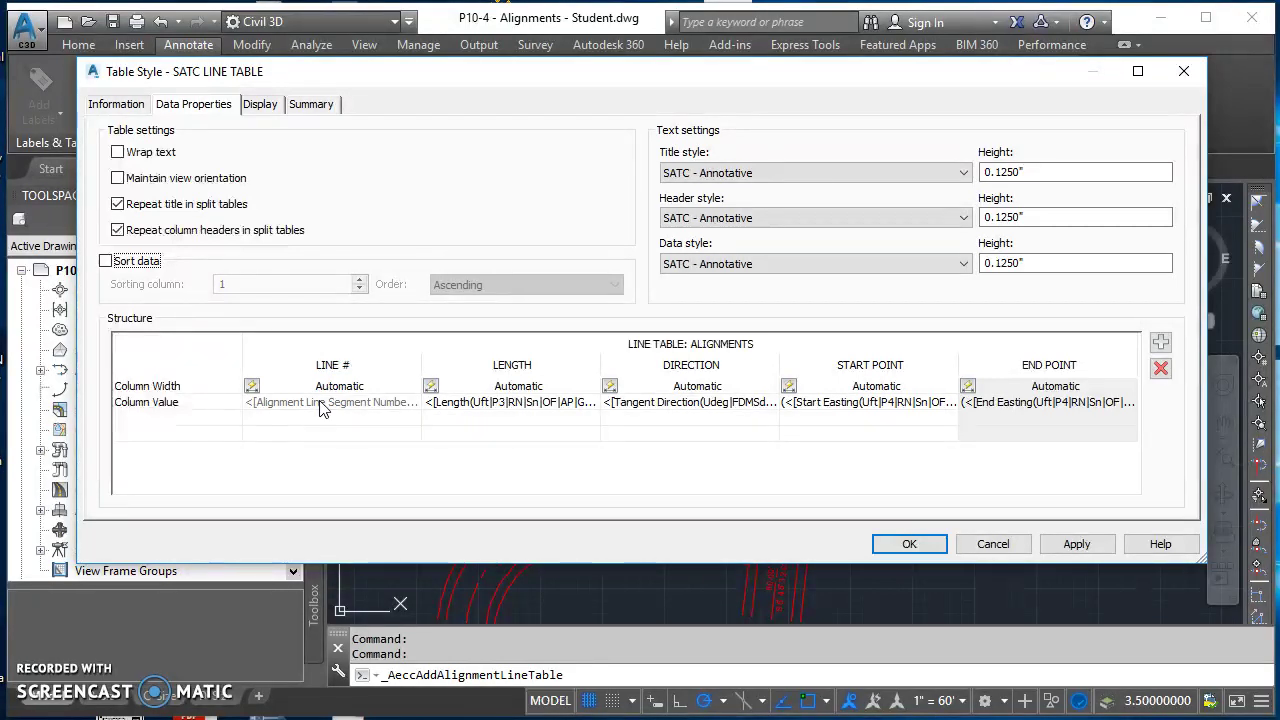
- Change the LENGTH column's length field precision from 0.001 to 0.01
click(517, 403)
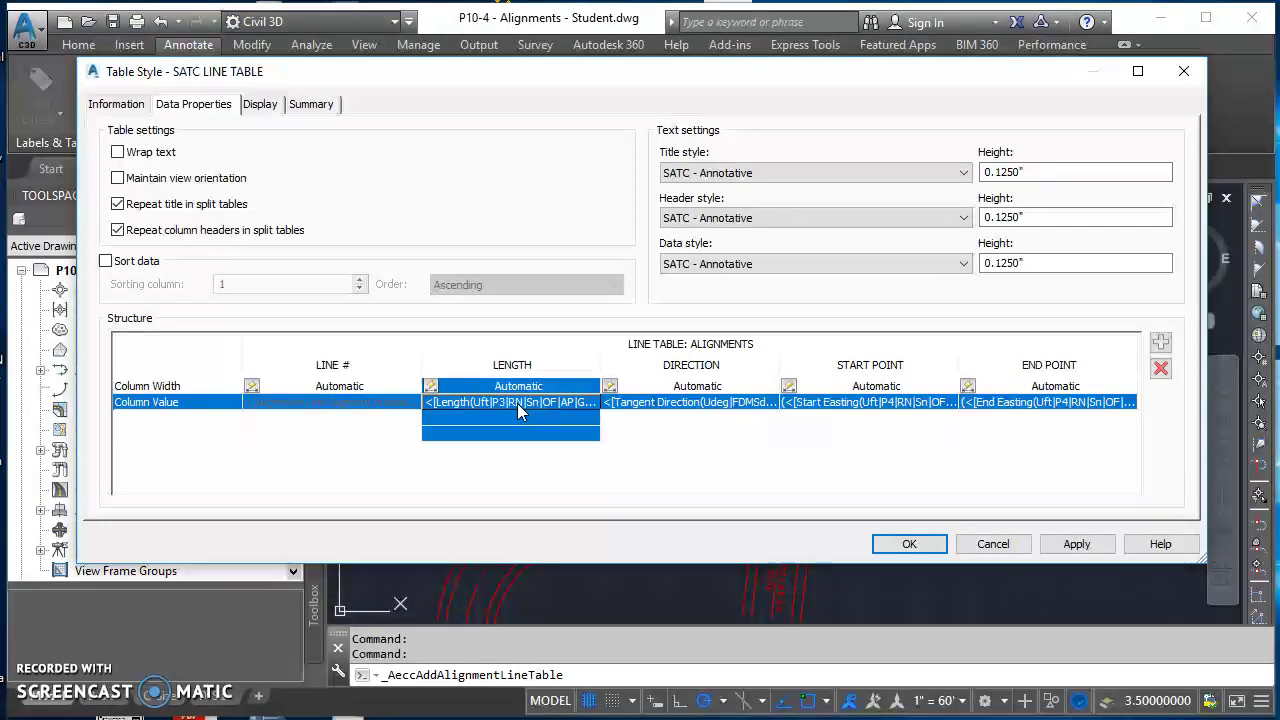
double_click(461, 402)
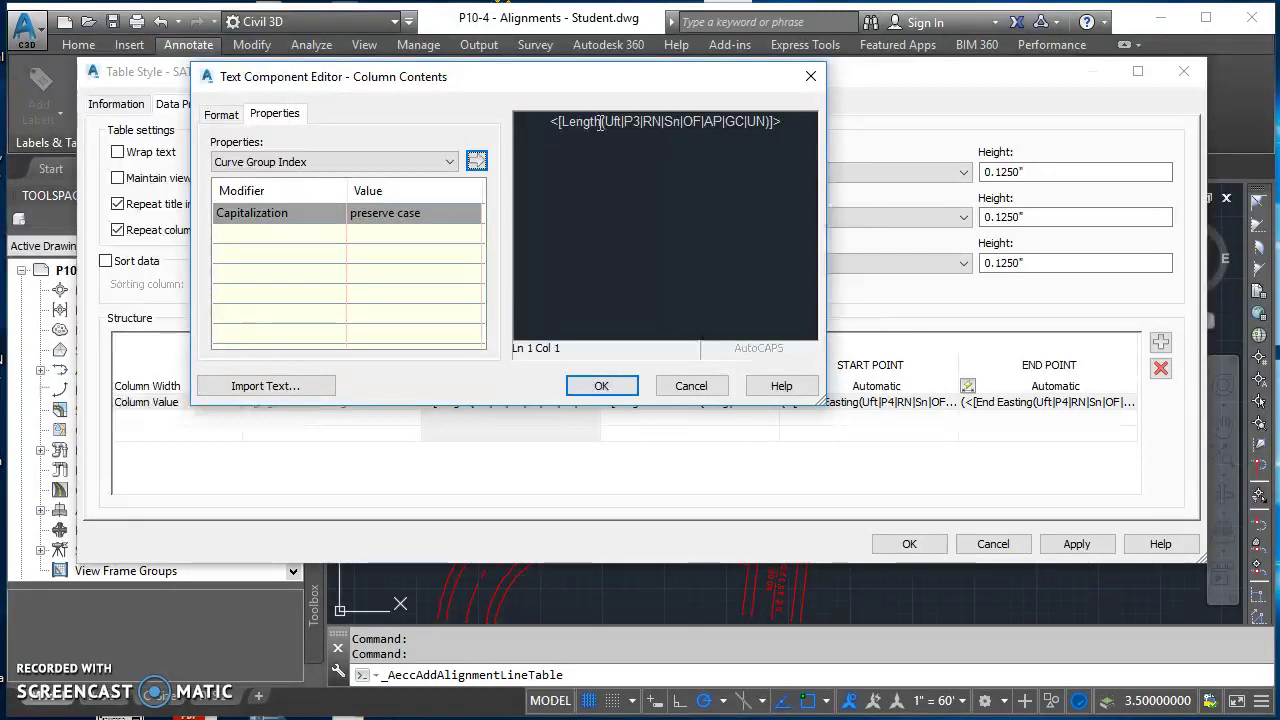
click(600, 121)
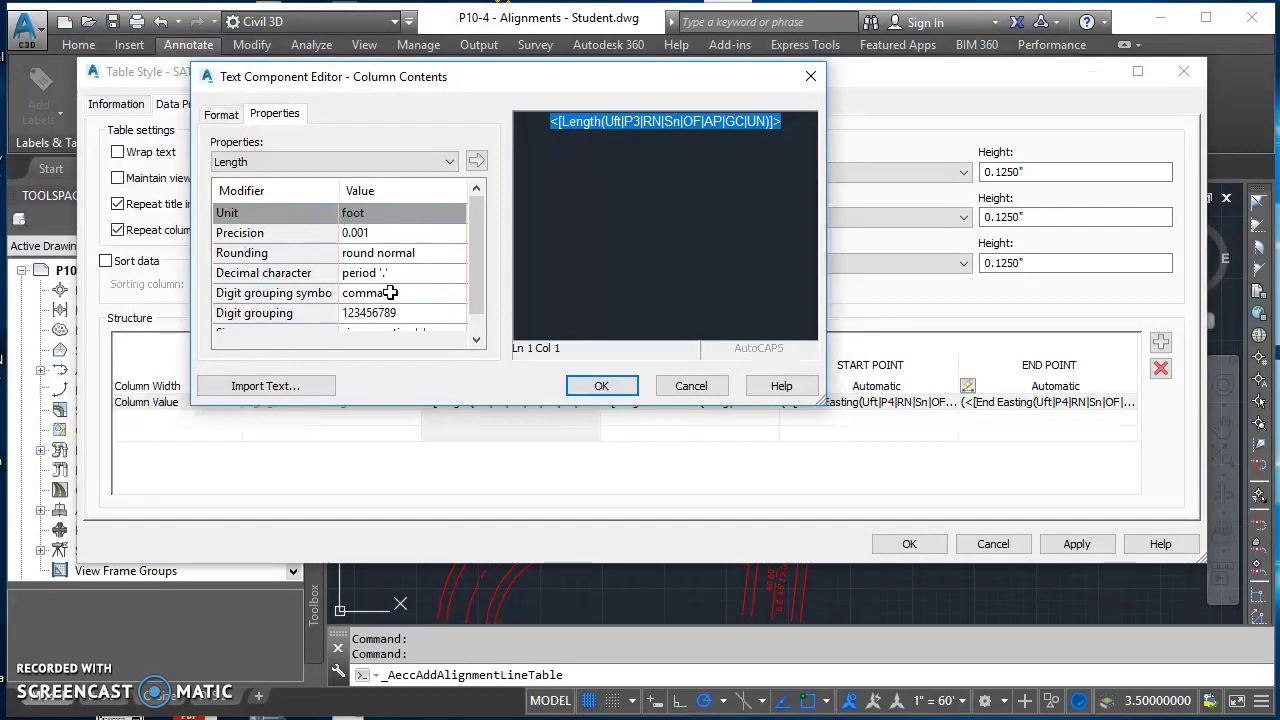
click(412, 233)
click(430, 232)
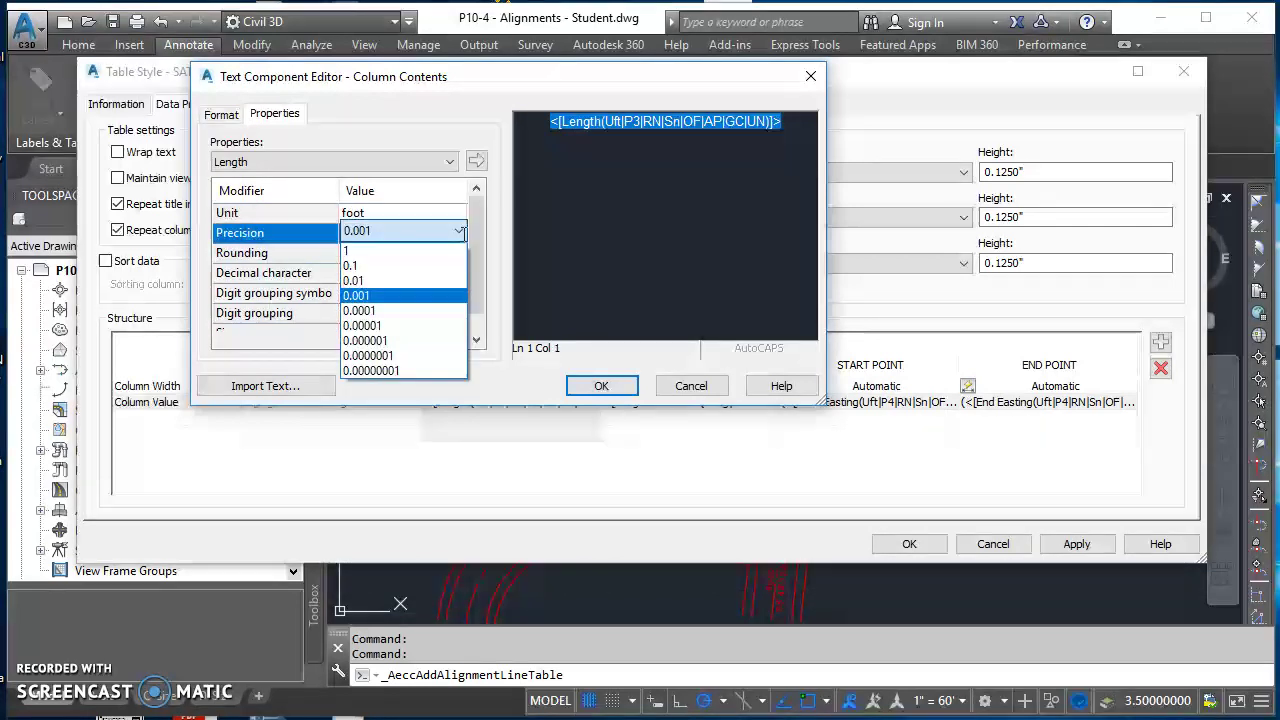
click(418, 280)
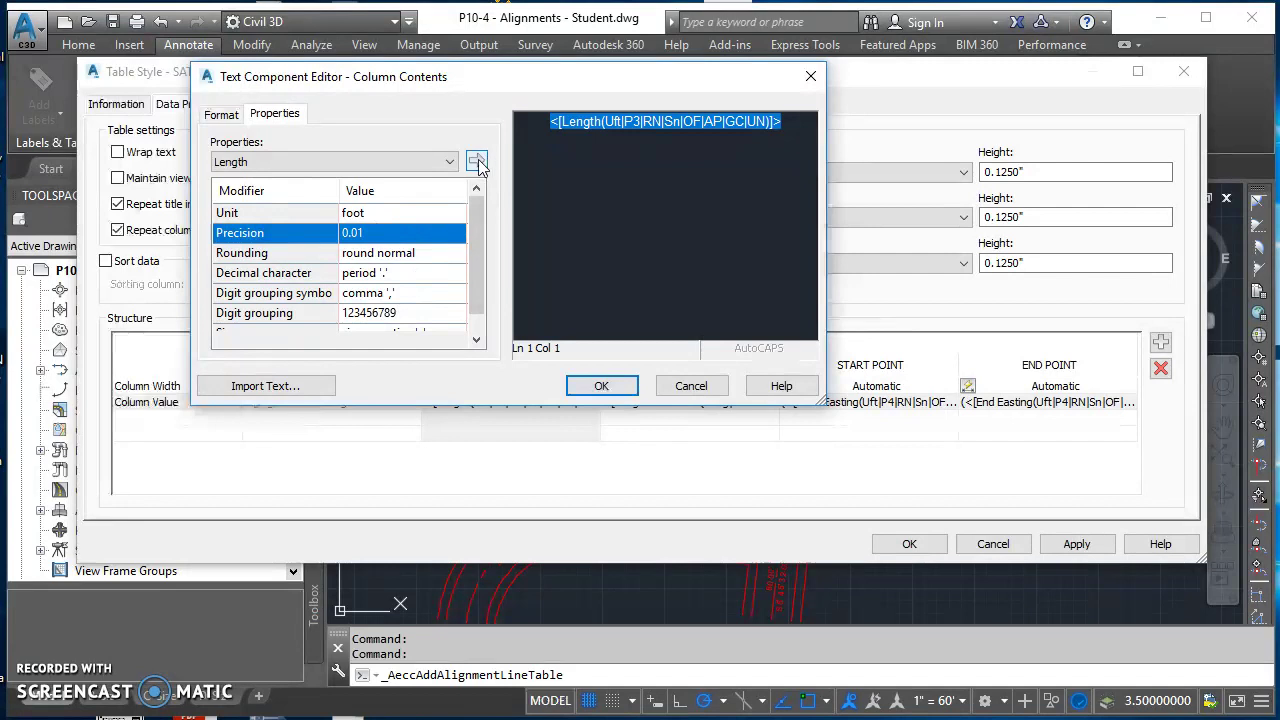
click(476, 162)
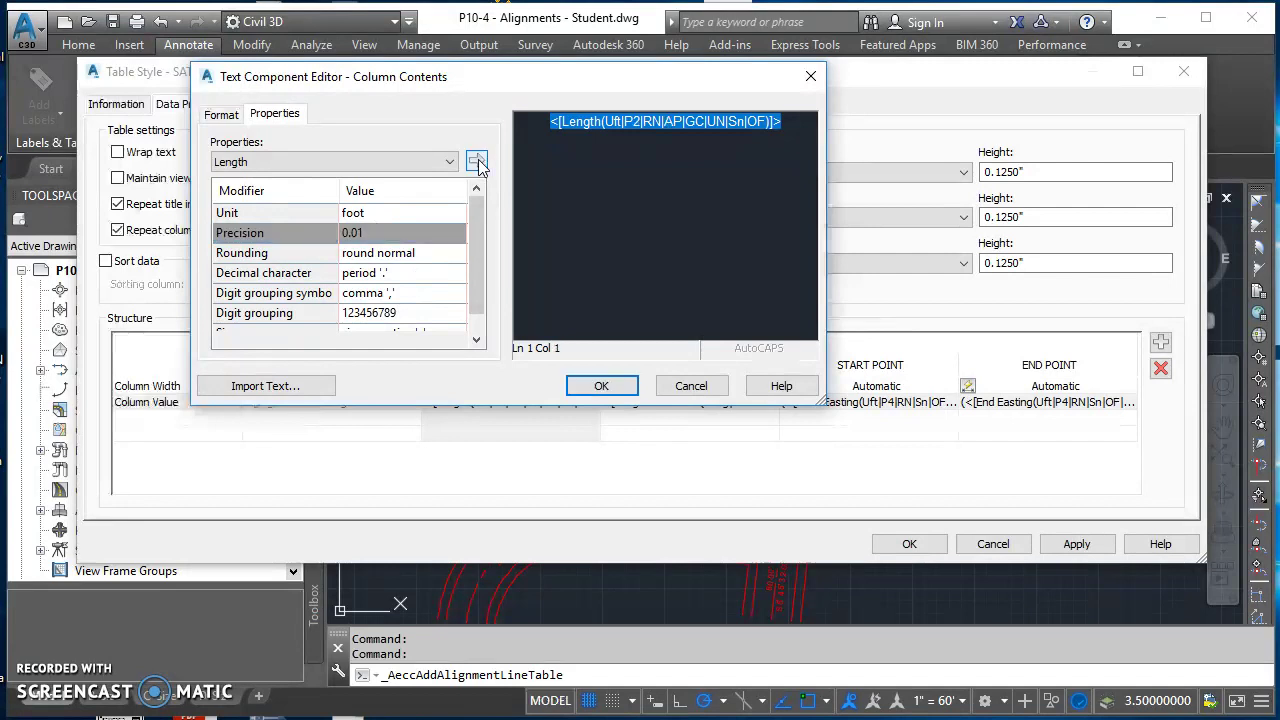
click(788, 121)
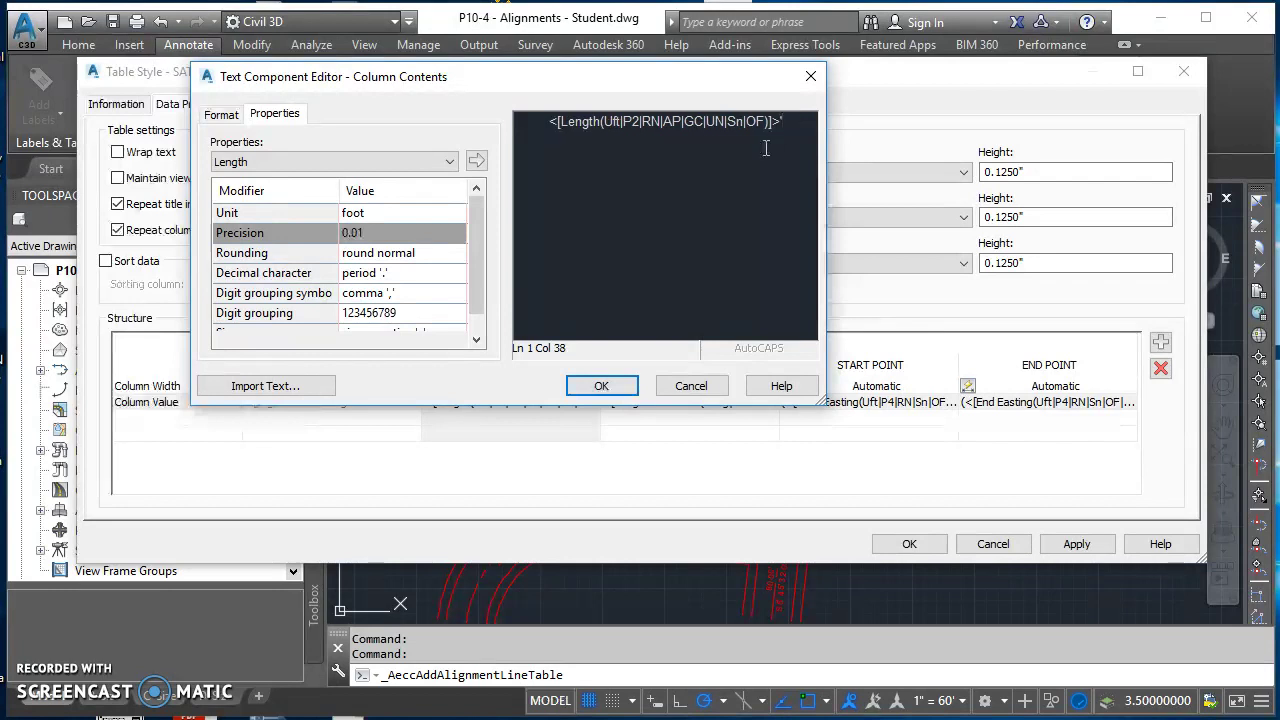
click(628, 388)
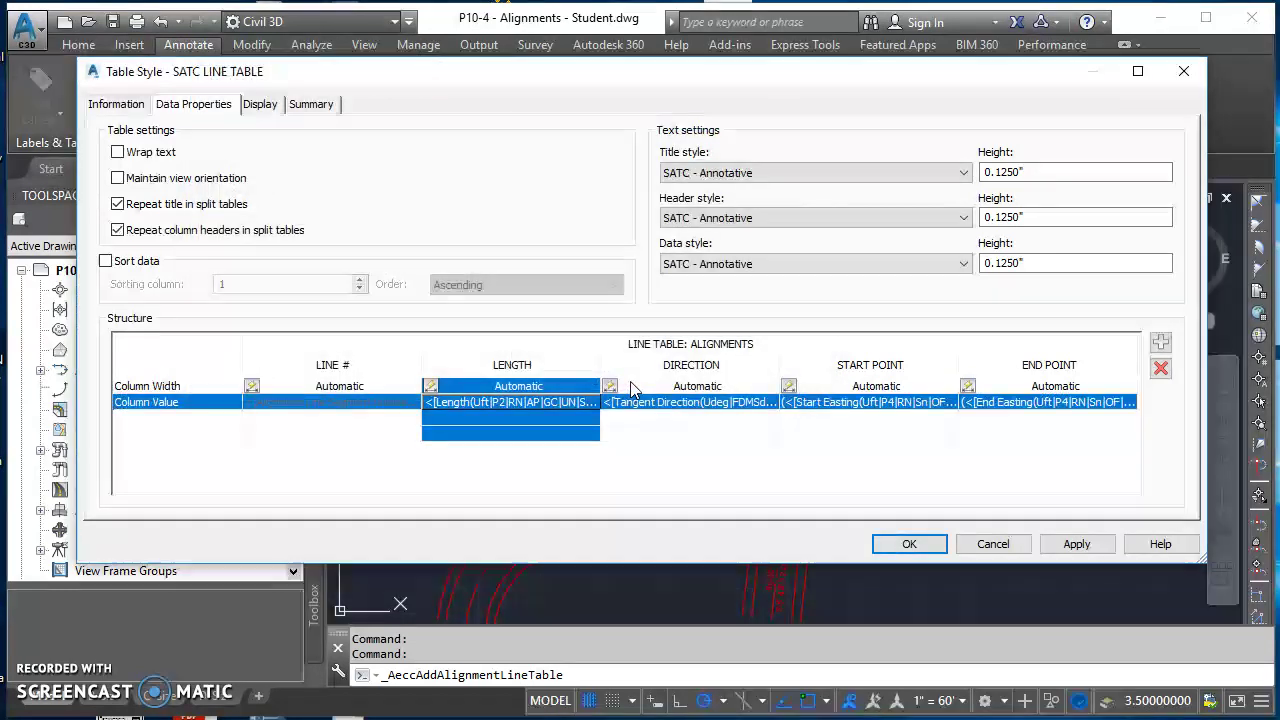
- Change the DIRECTION column's tangent bearing precision to 1 second
click(689, 405)
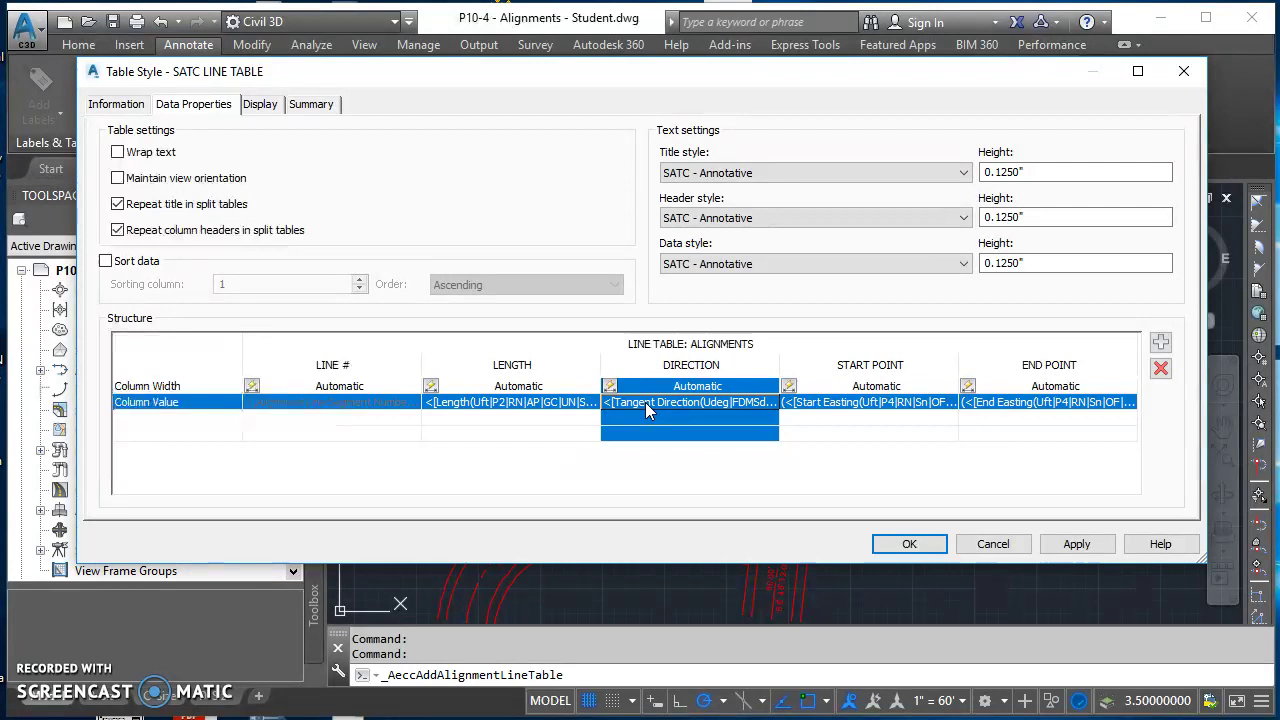
double_click(645, 402)
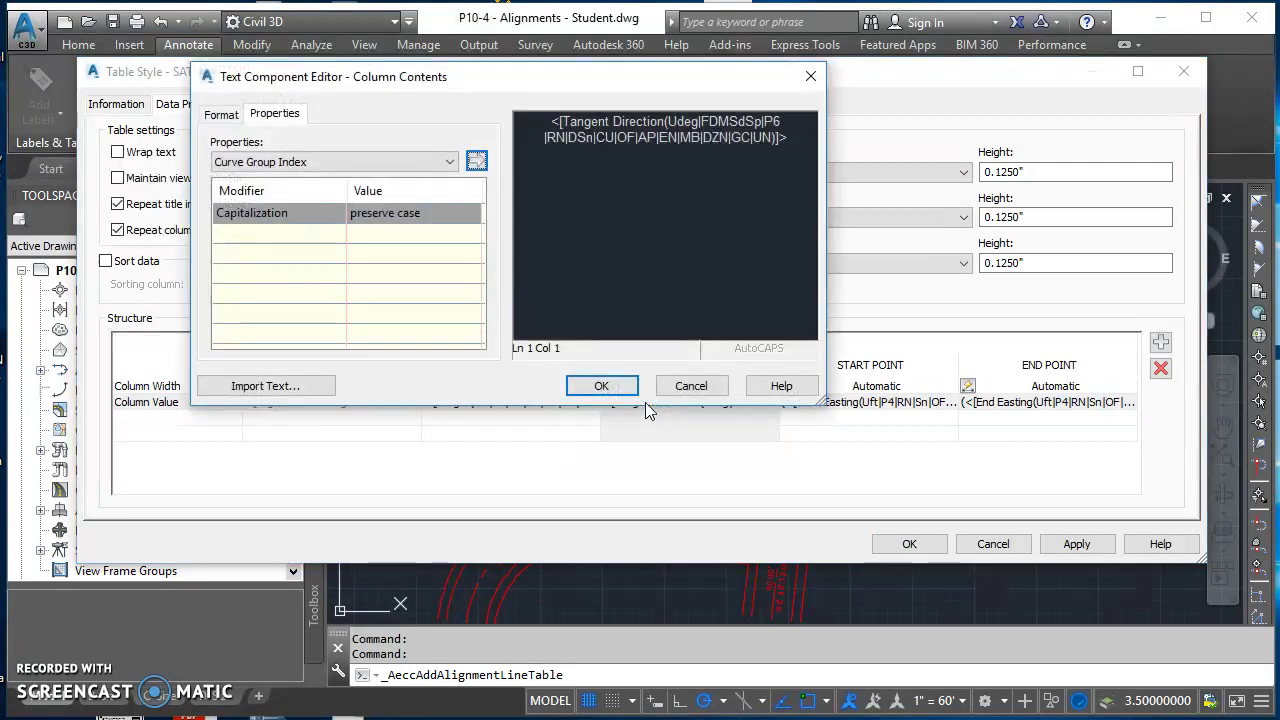
click(644, 121)
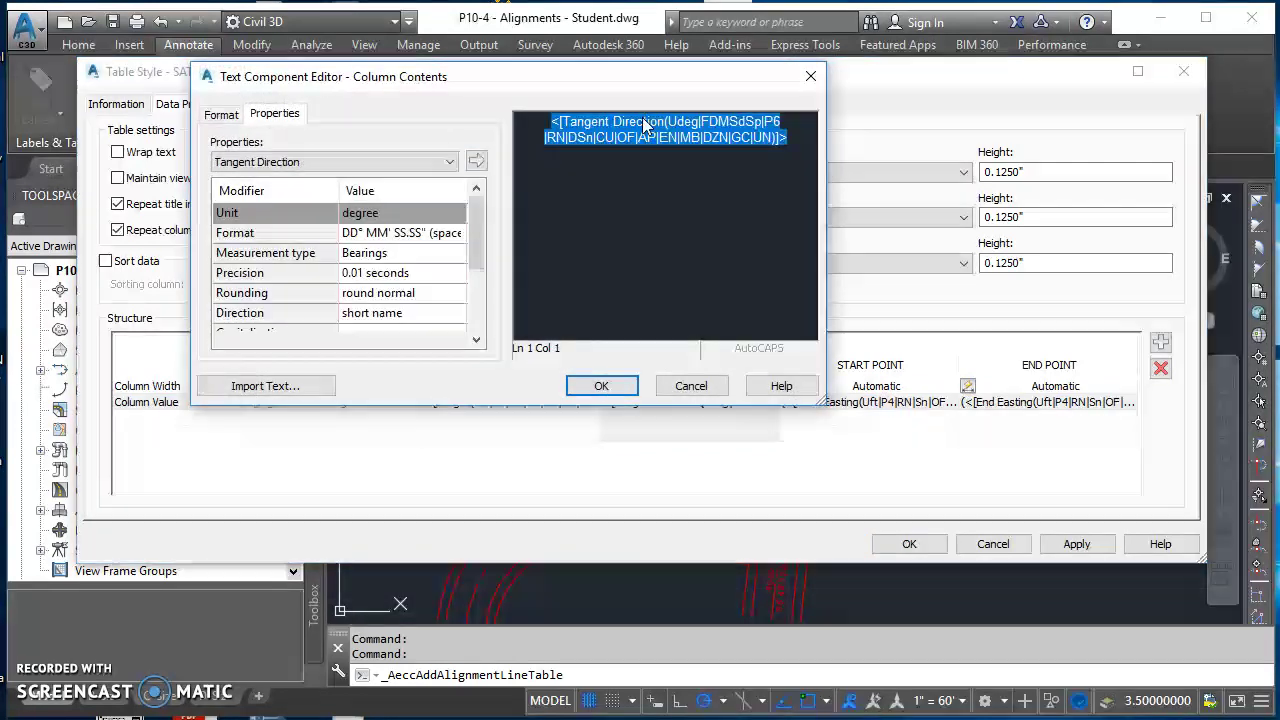
click(450, 272)
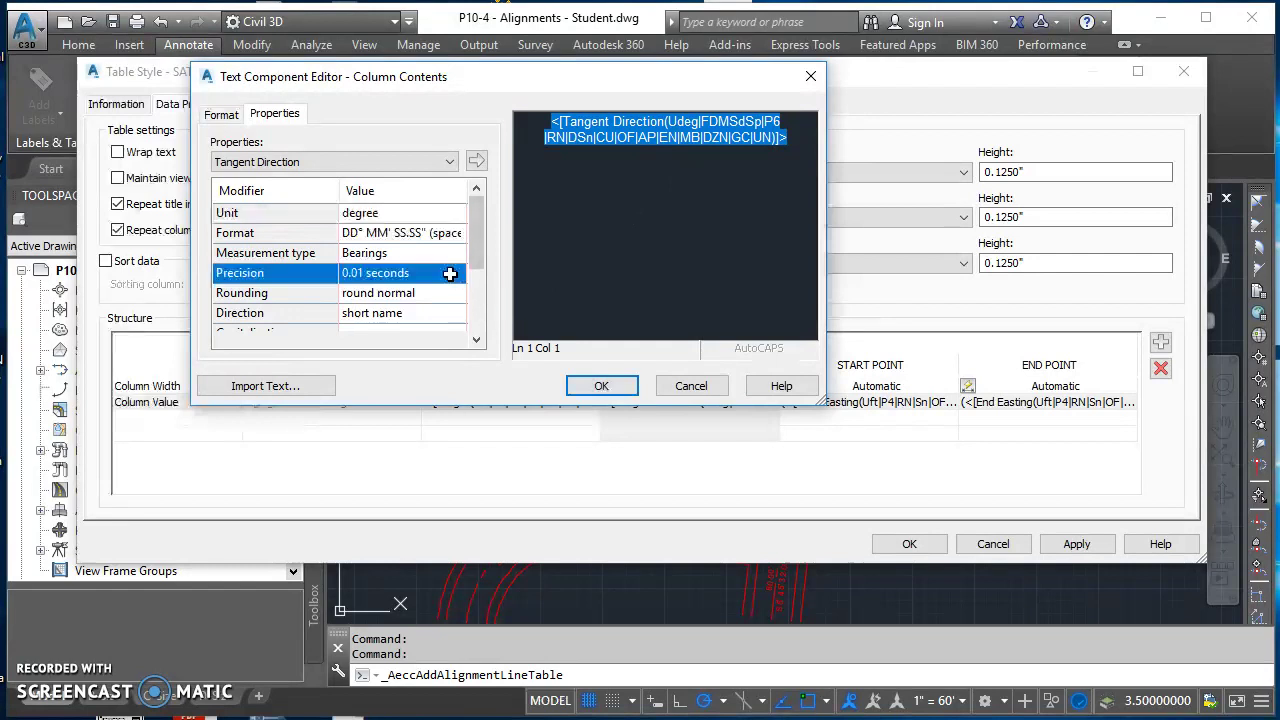
click(457, 271)
click(420, 351)
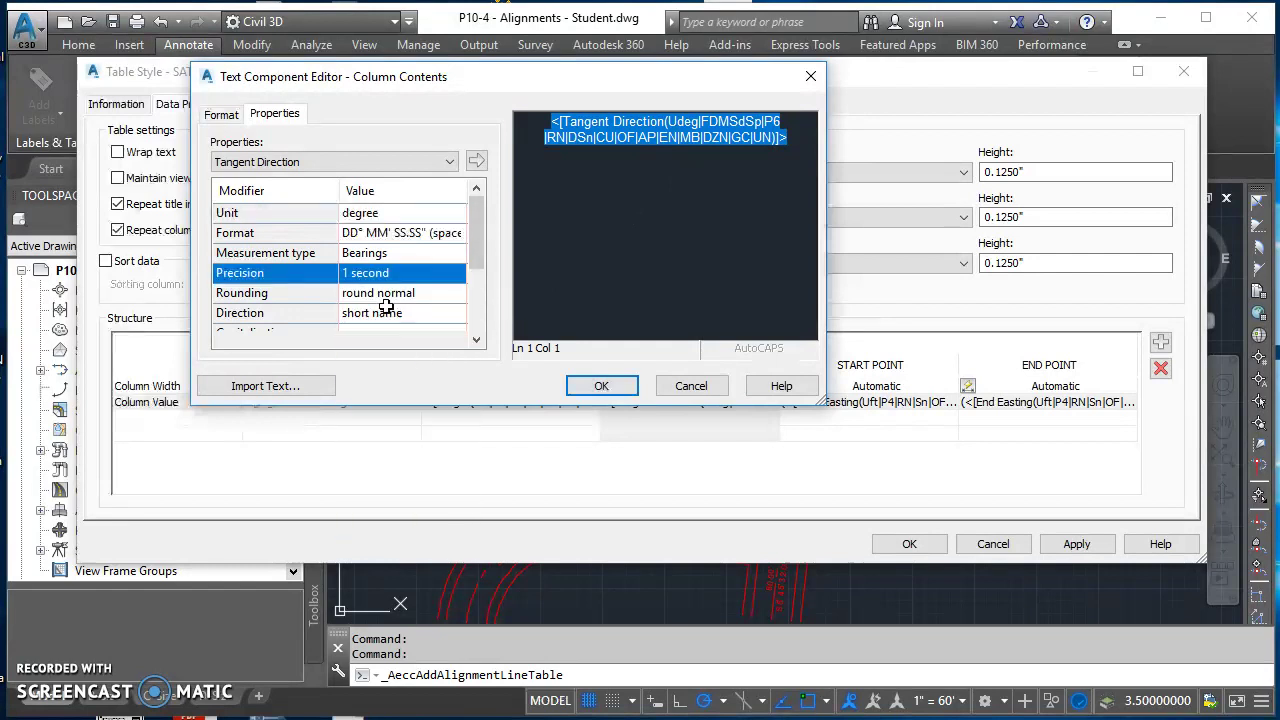
click(477, 161)
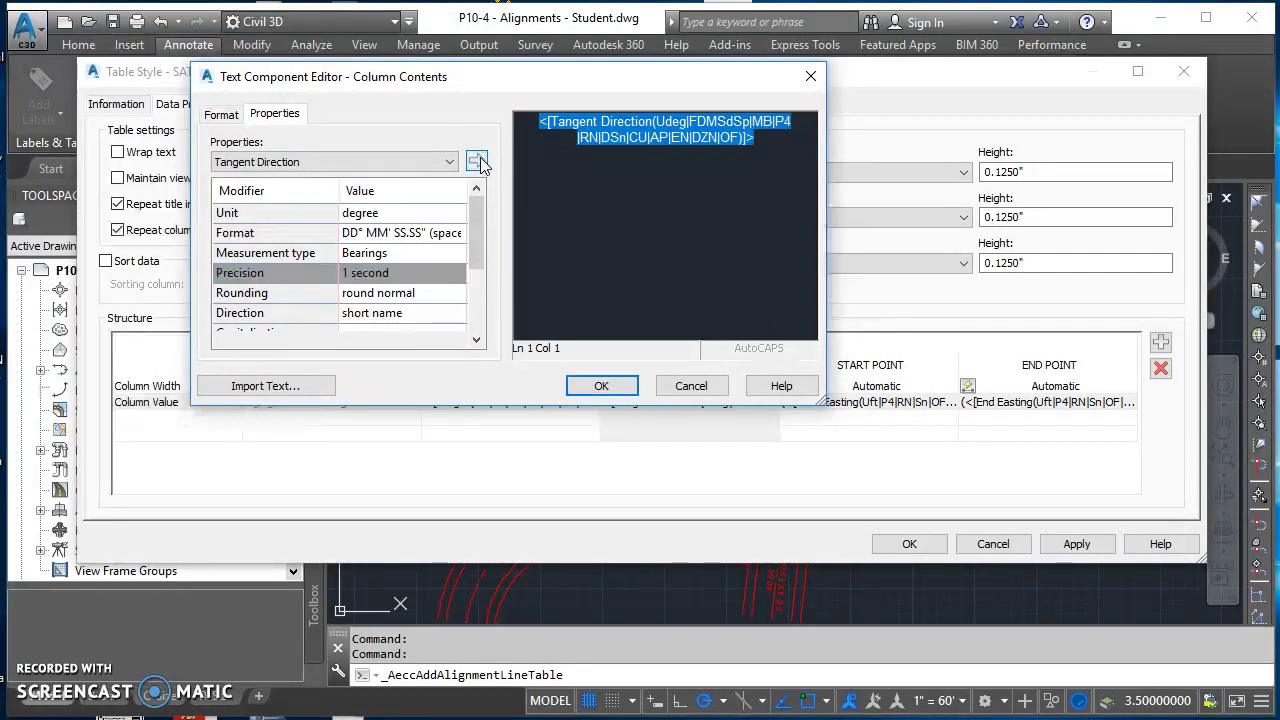
click(601, 386)
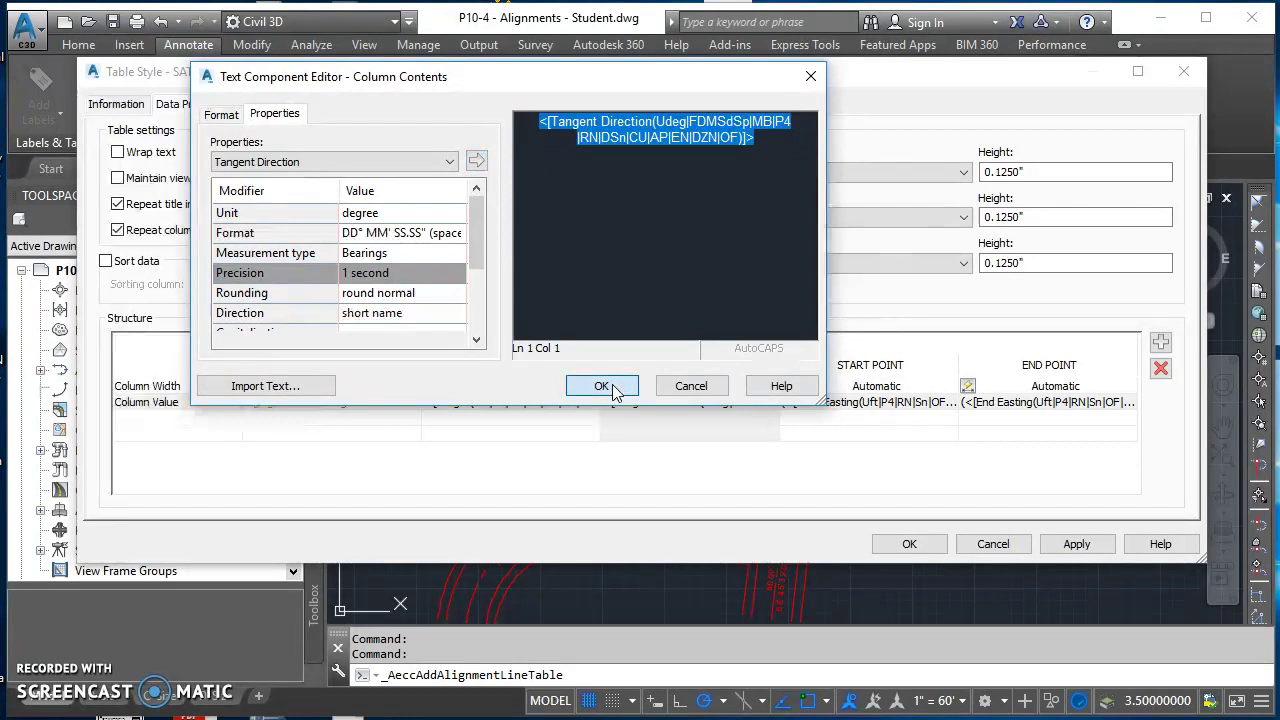
click(900, 373)
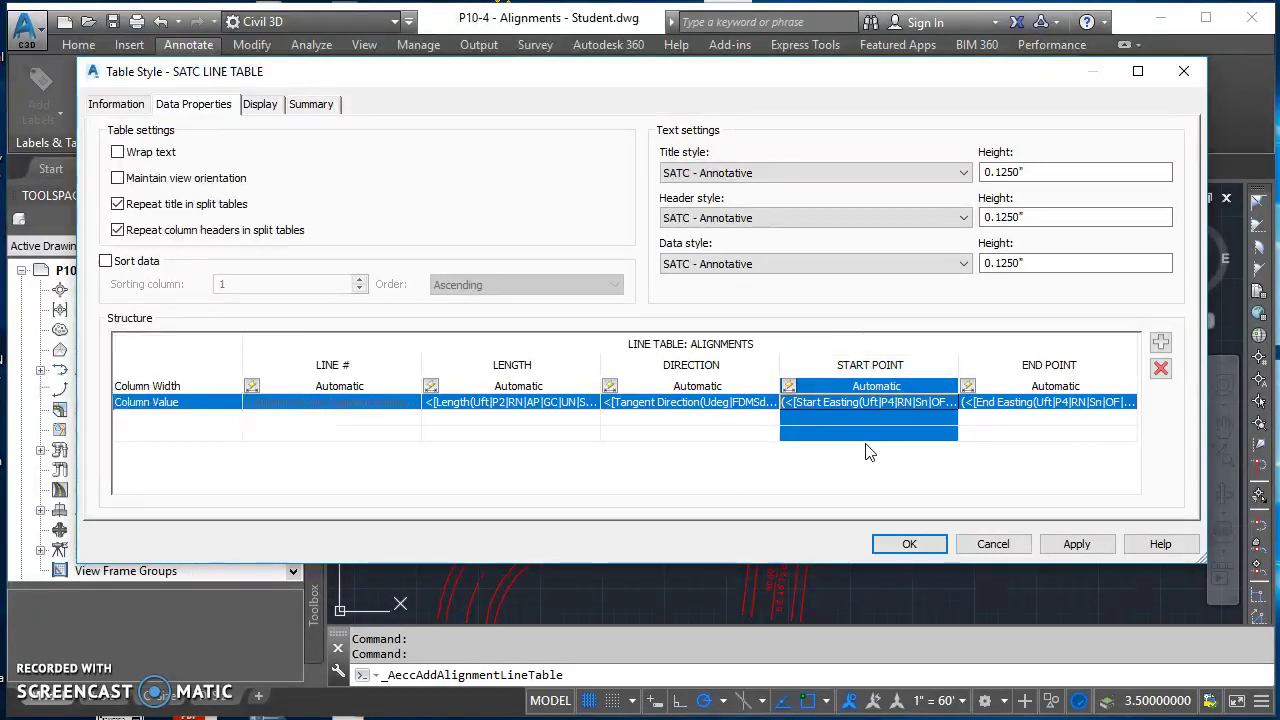
- Delete the START POINT and END POINT columns, leaving LINE #, LENGTH and DIRECTION
click(1161, 369)
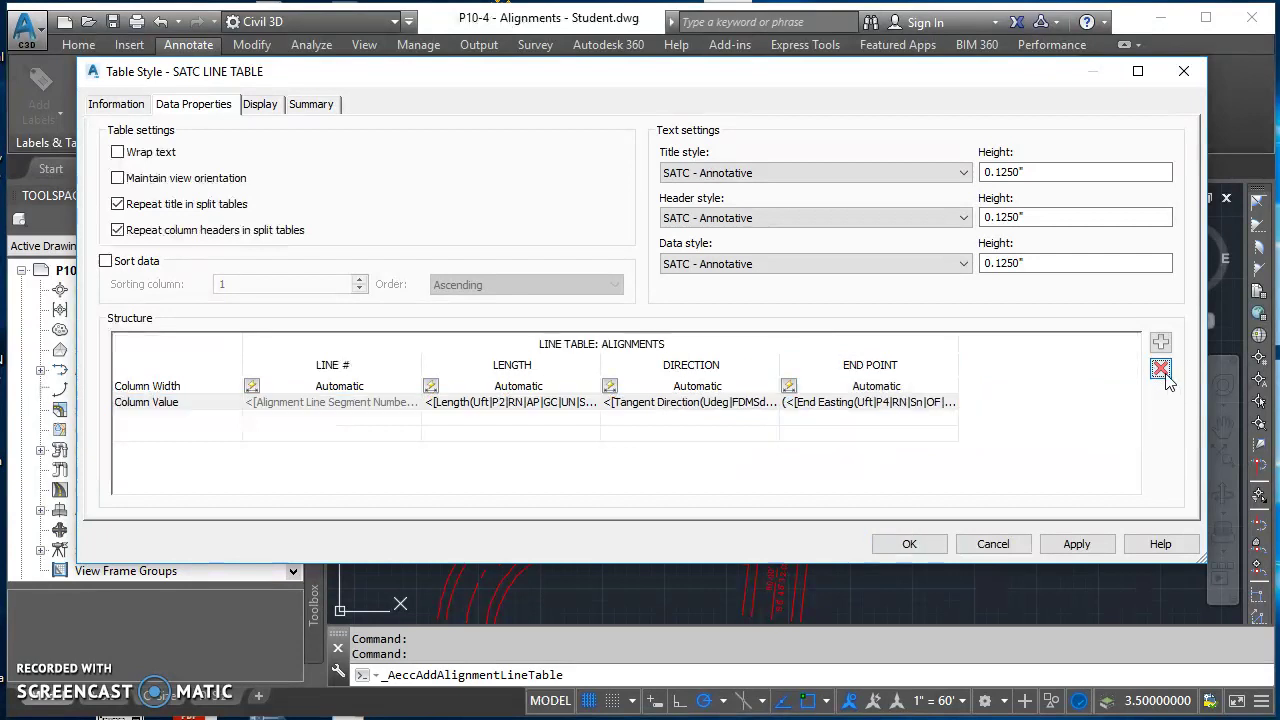
click(869, 370)
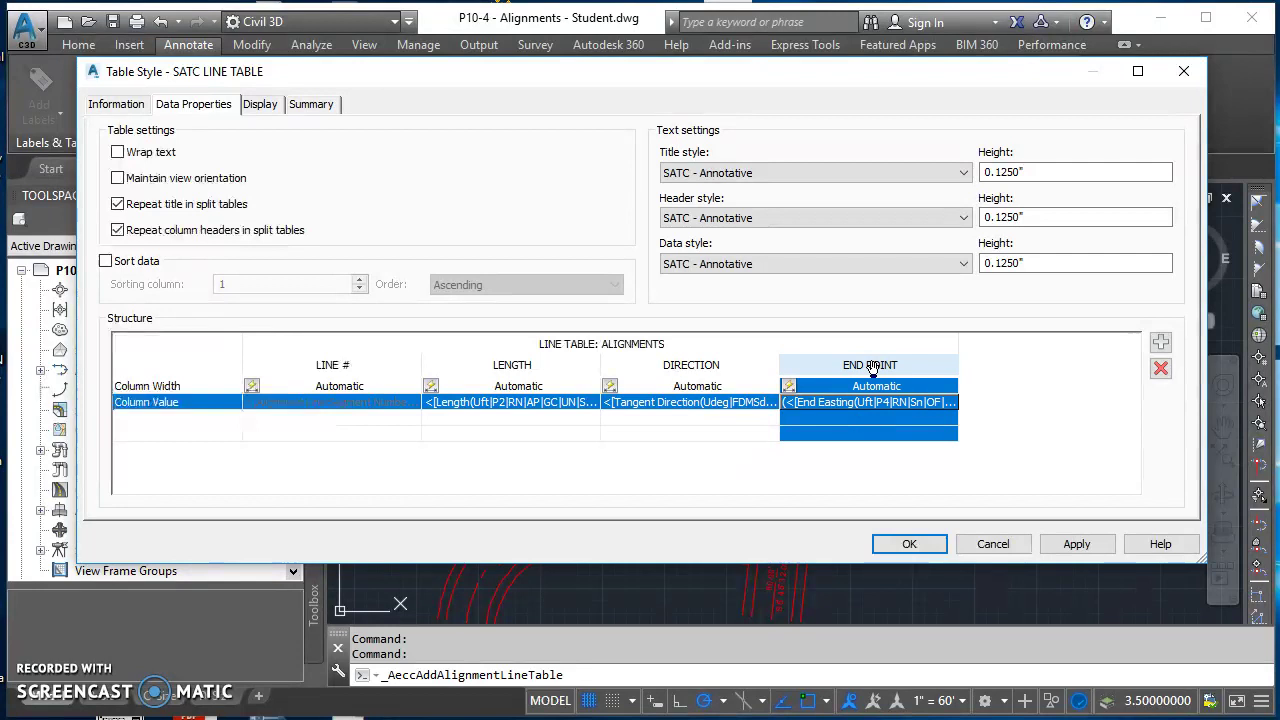
click(1161, 370)
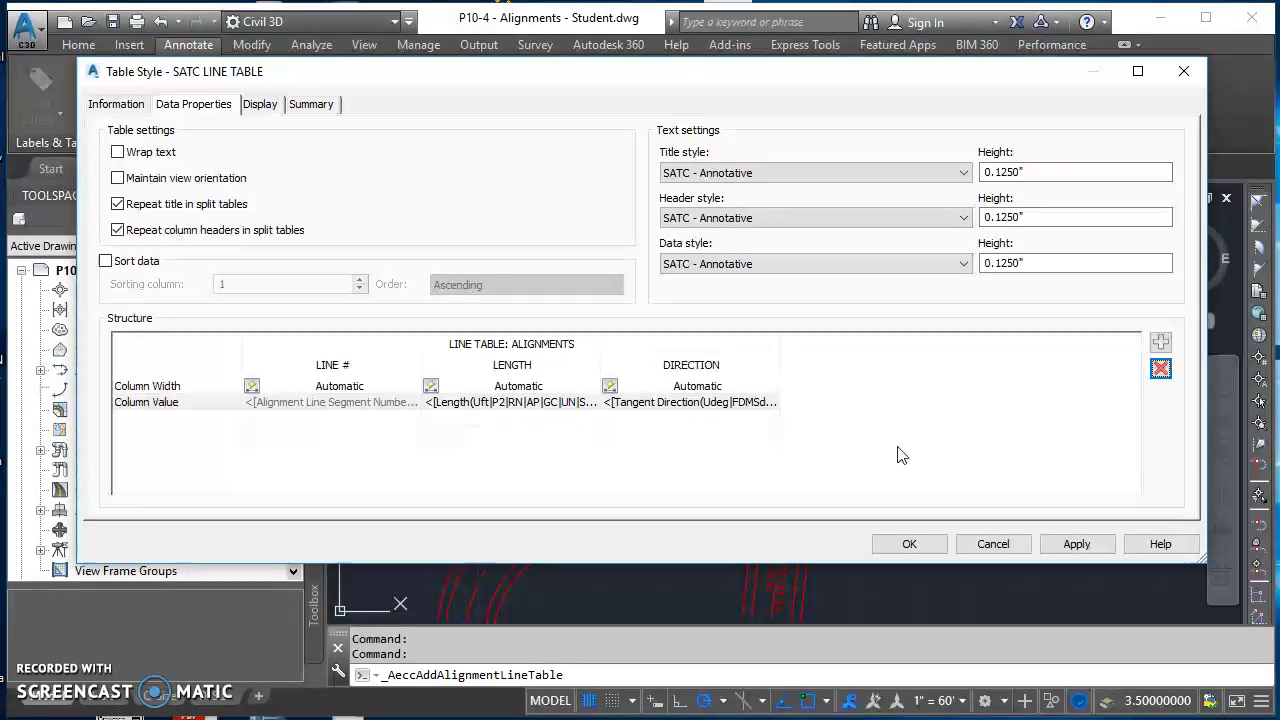
- Add a new column after DIRECTION headed ALIGNMENT NAME
click(1162, 344)
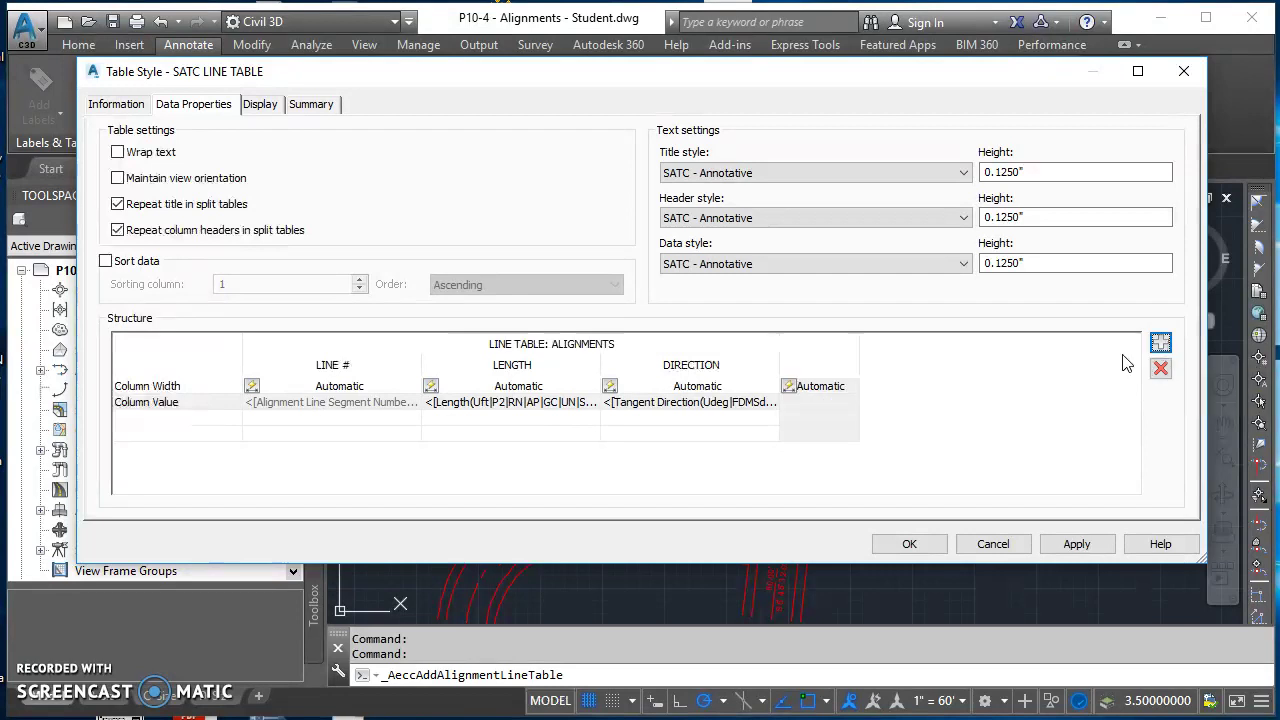
double_click(824, 373)
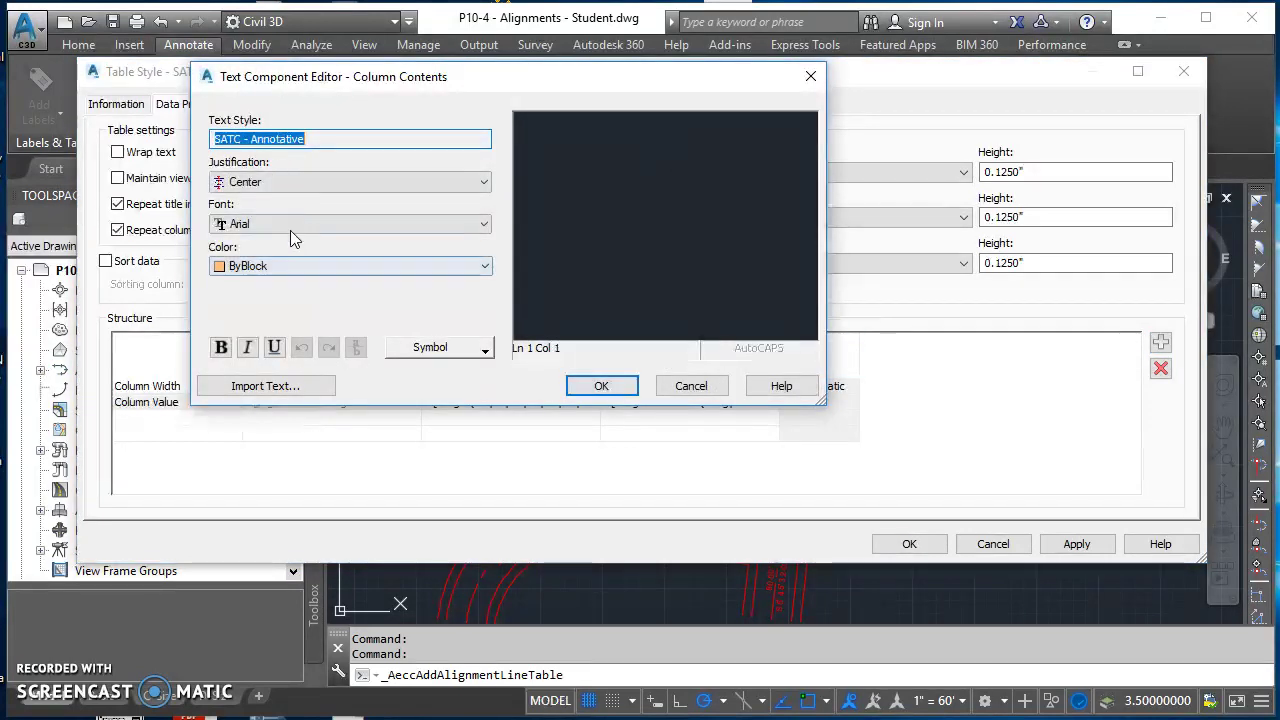
click(680, 127)
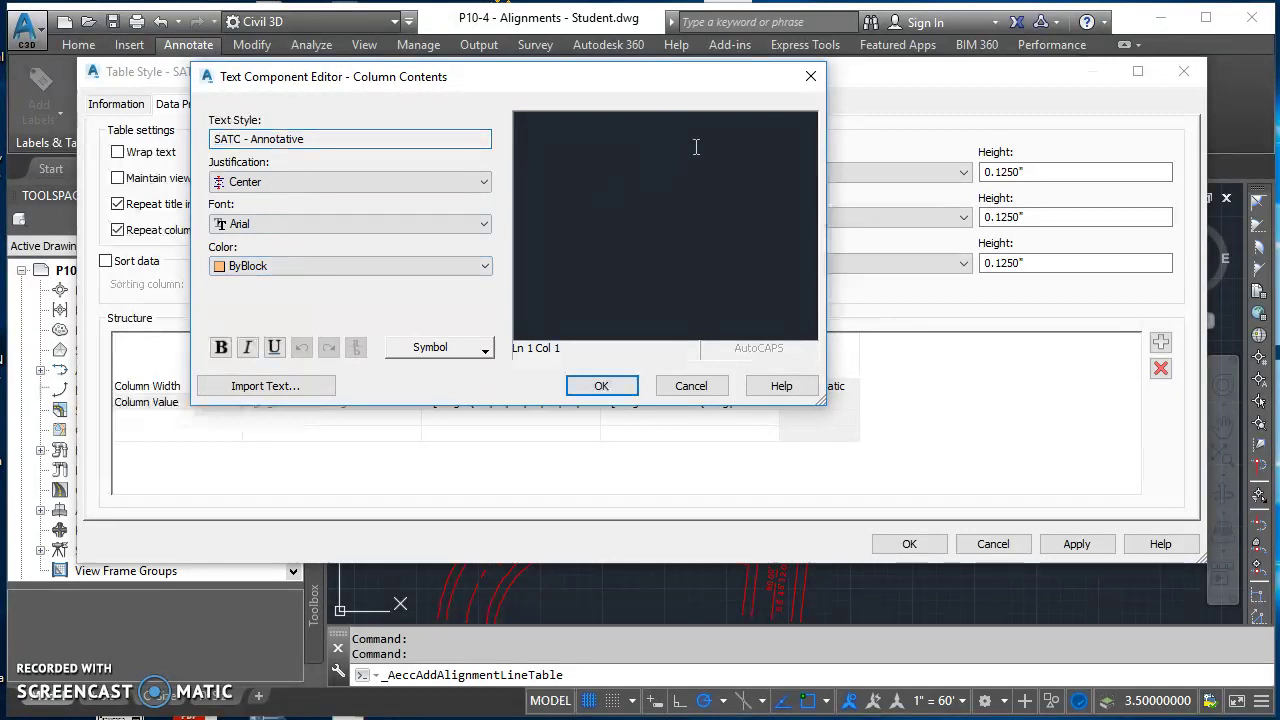
text(ALIG)
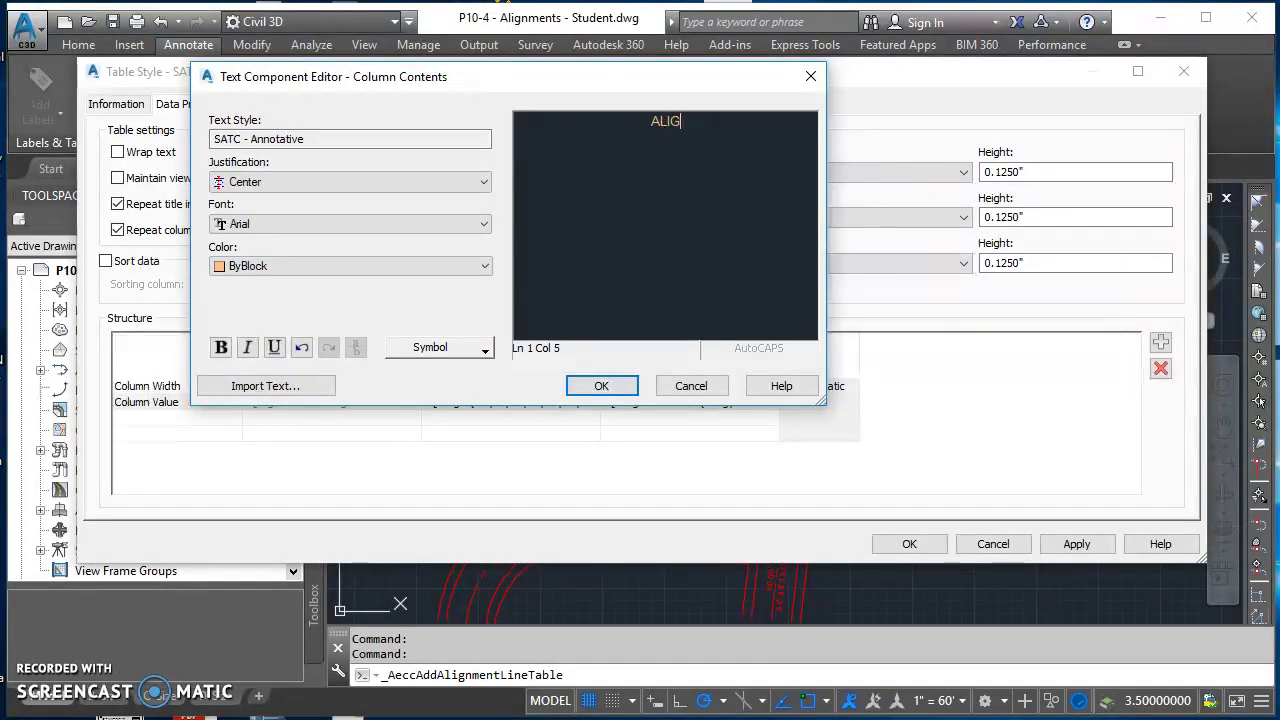
text(NMENT NAME)
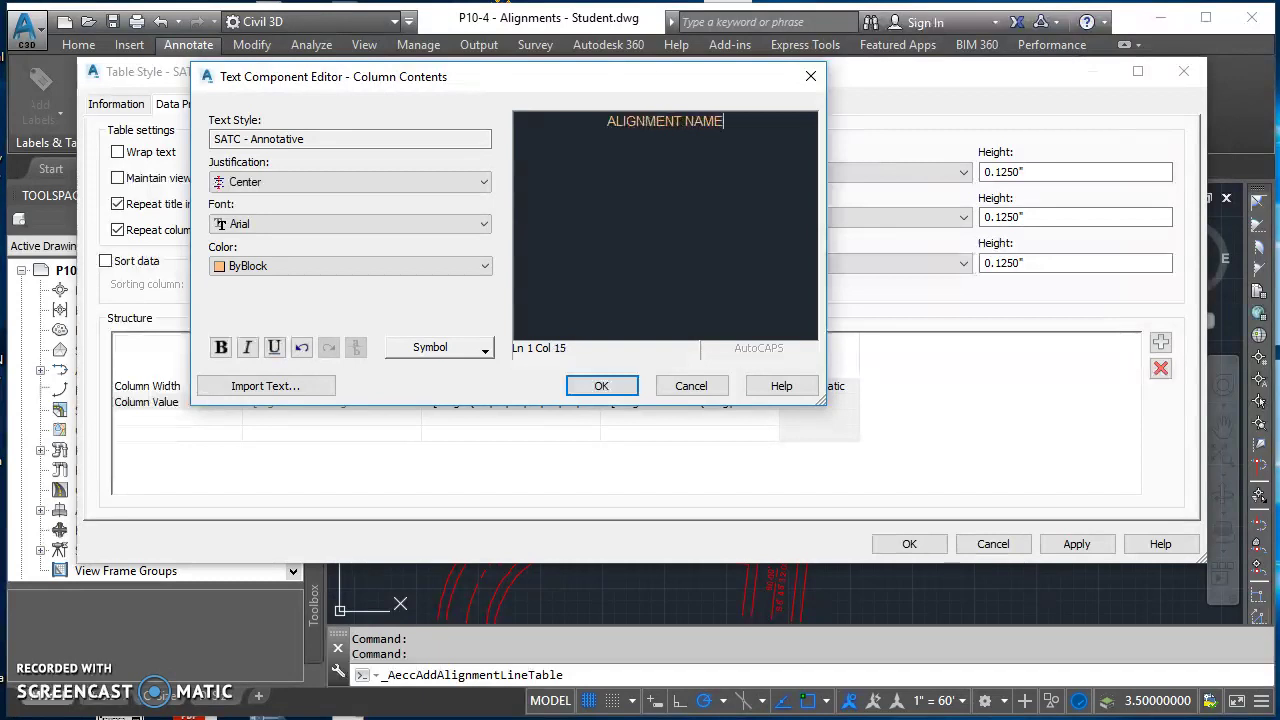
click(604, 385)
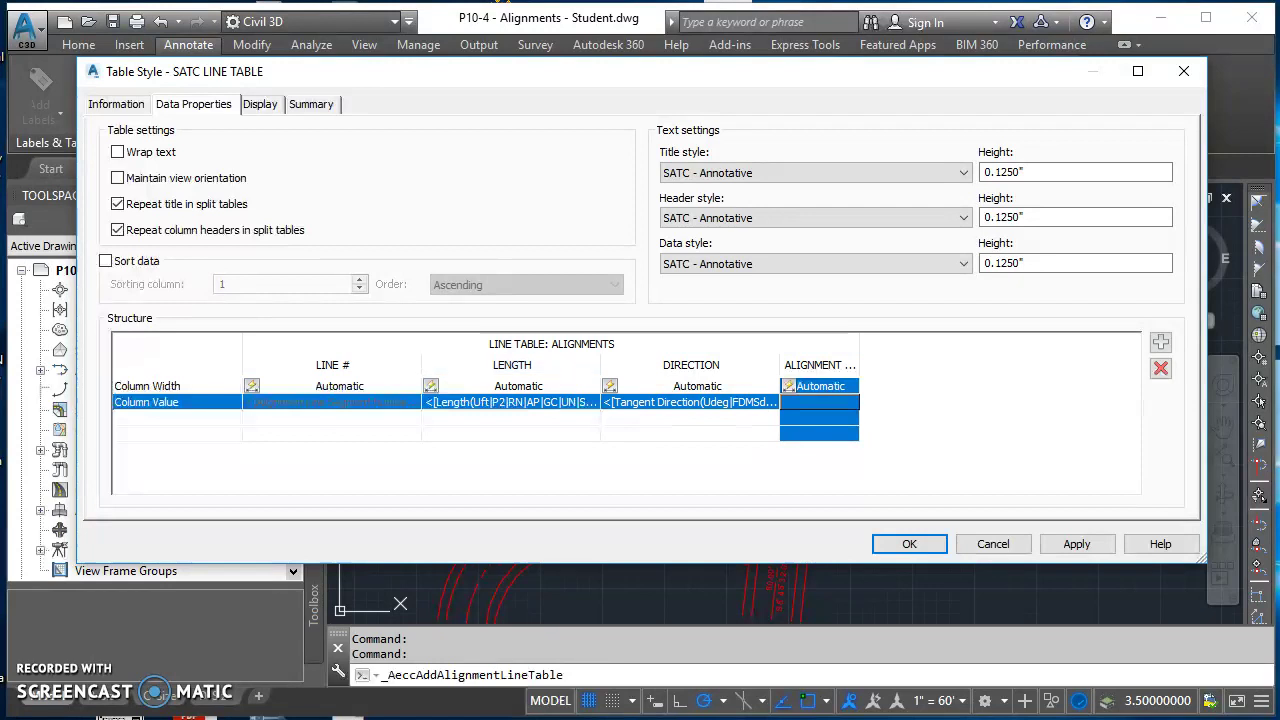
- Narrow the LINE # column and widen LENGTH, DIRECTION and ALIGNMENT NAME so the heading fits
drag(421, 390, 401, 390)
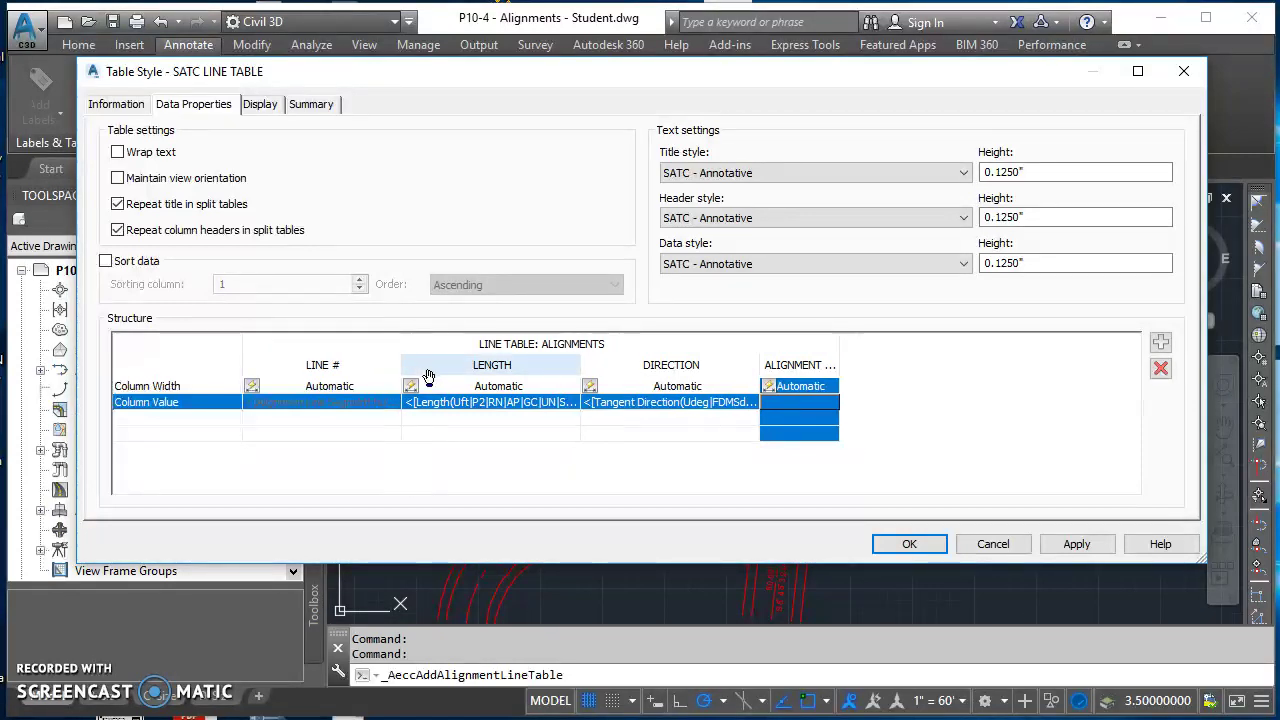
drag(581, 367, 625, 398)
drag(803, 365, 870, 390)
drag(951, 362, 1071, 400)
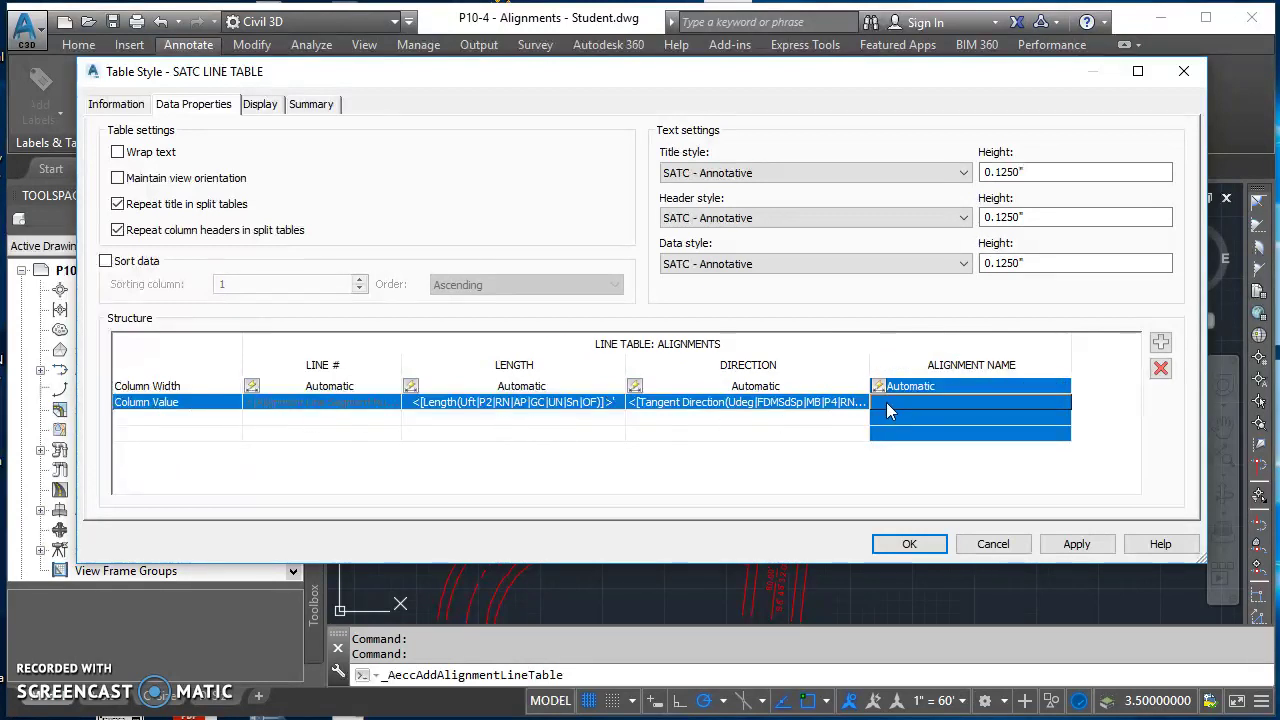
- Fill the ALIGNMENT NAME column with the Alignment Name property field, centre-justified
double_click(938, 404)
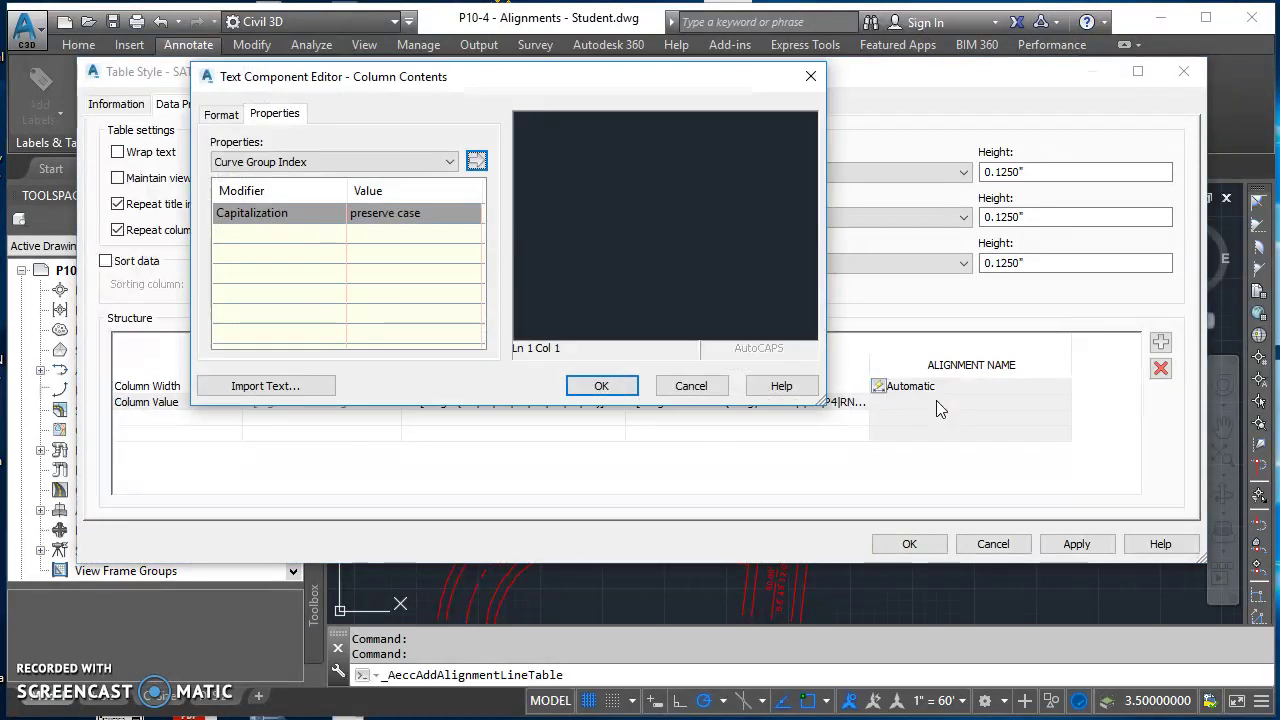
click(222, 116)
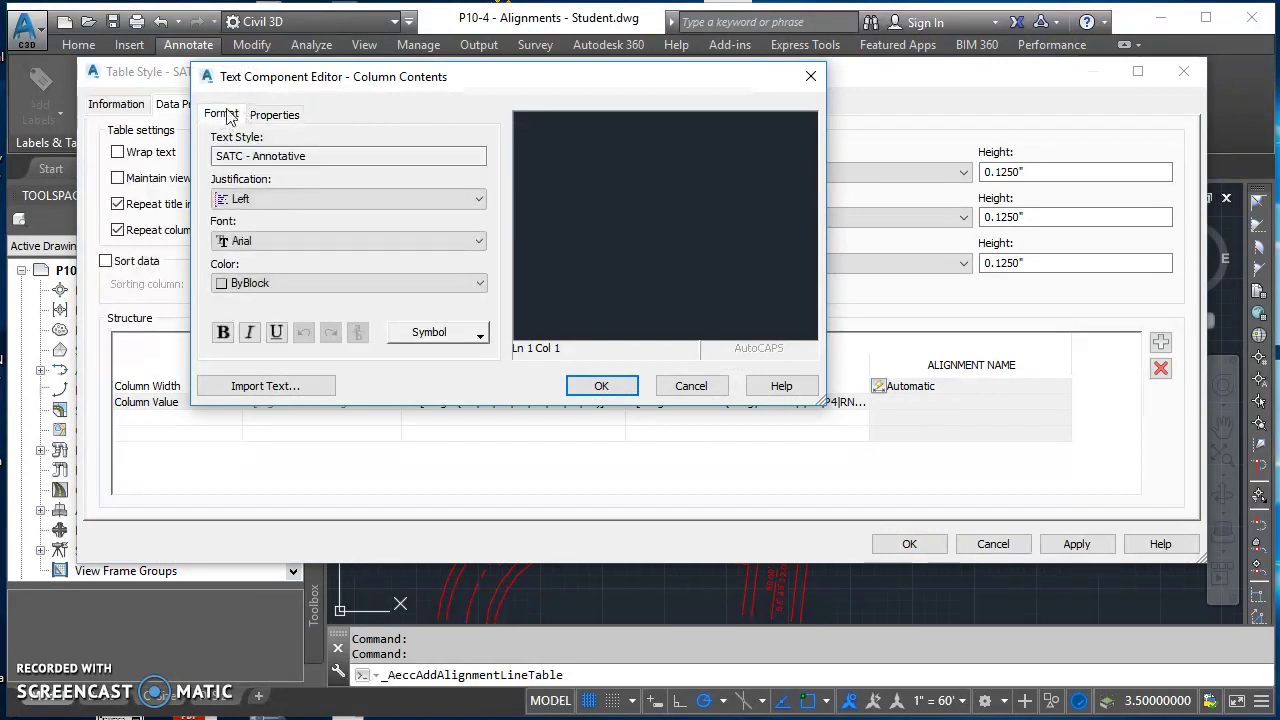
click(246, 198)
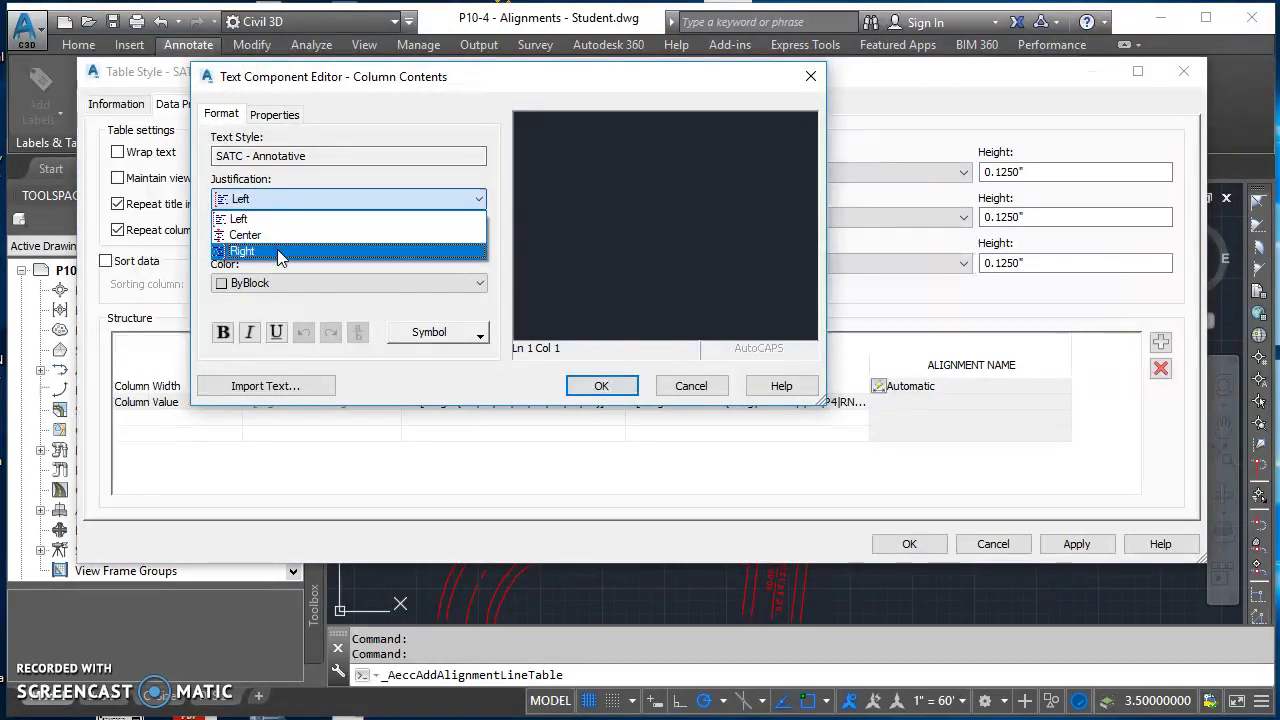
click(274, 236)
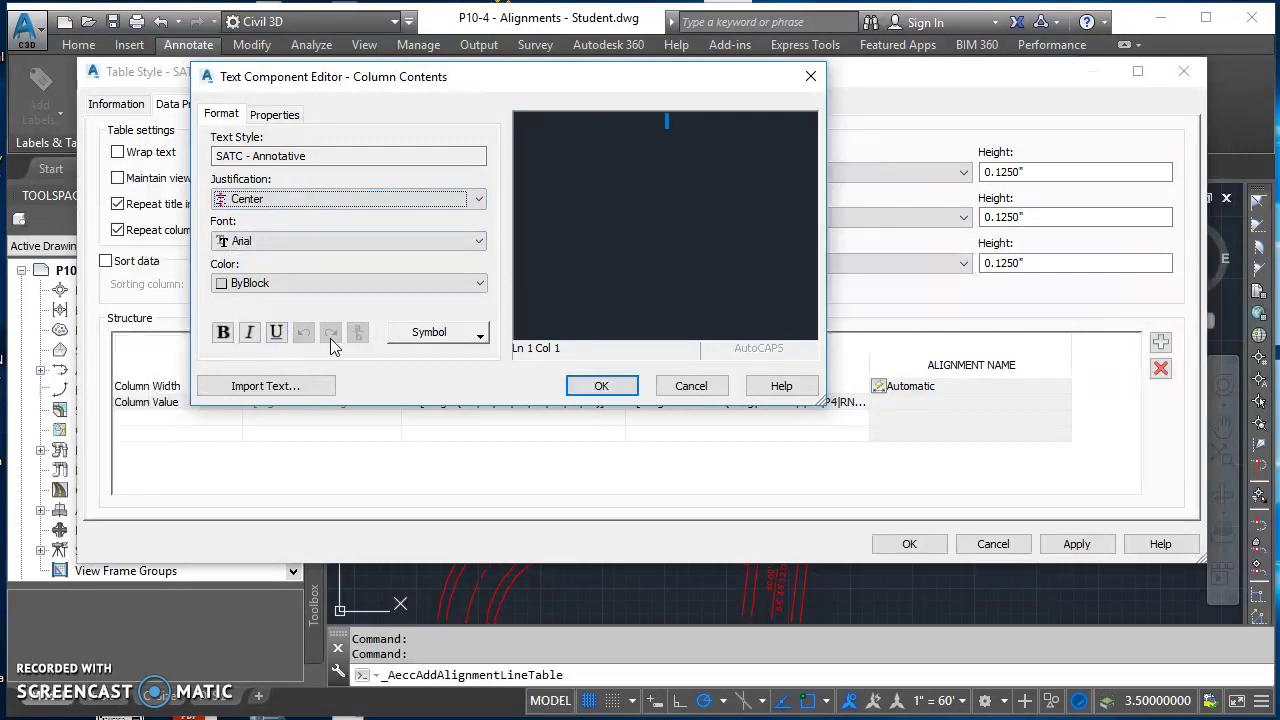
click(278, 116)
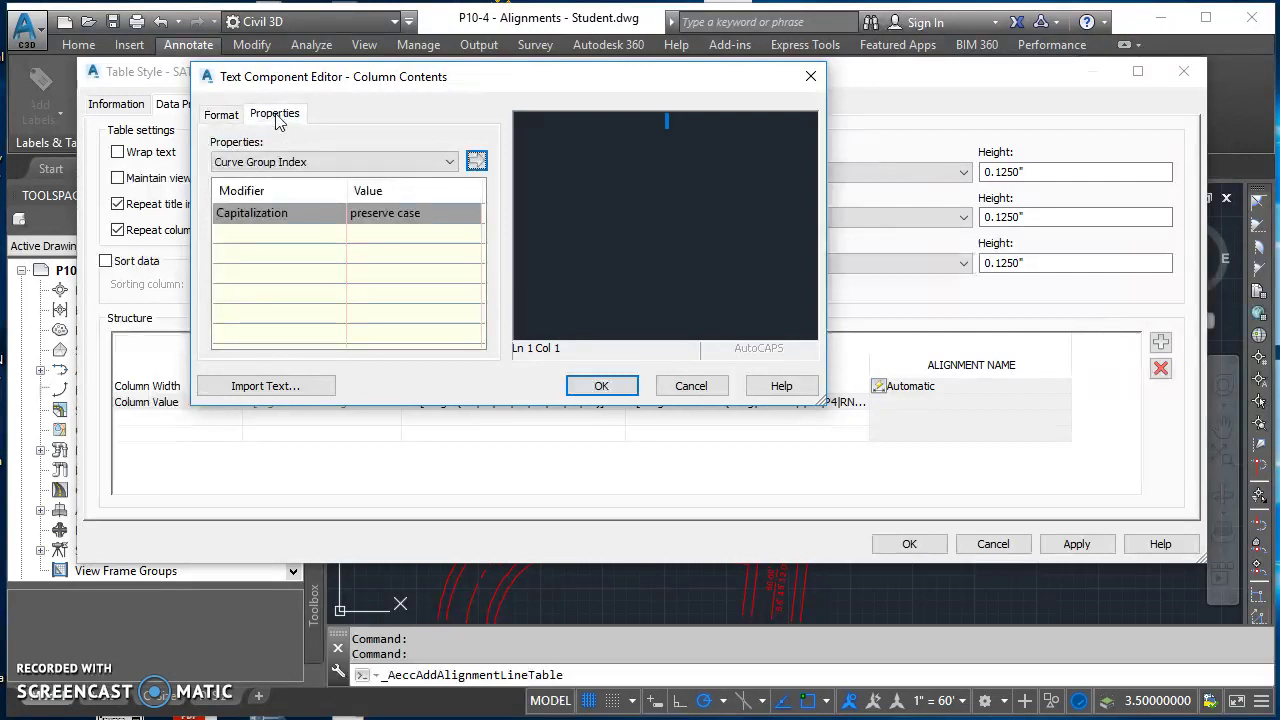
click(292, 163)
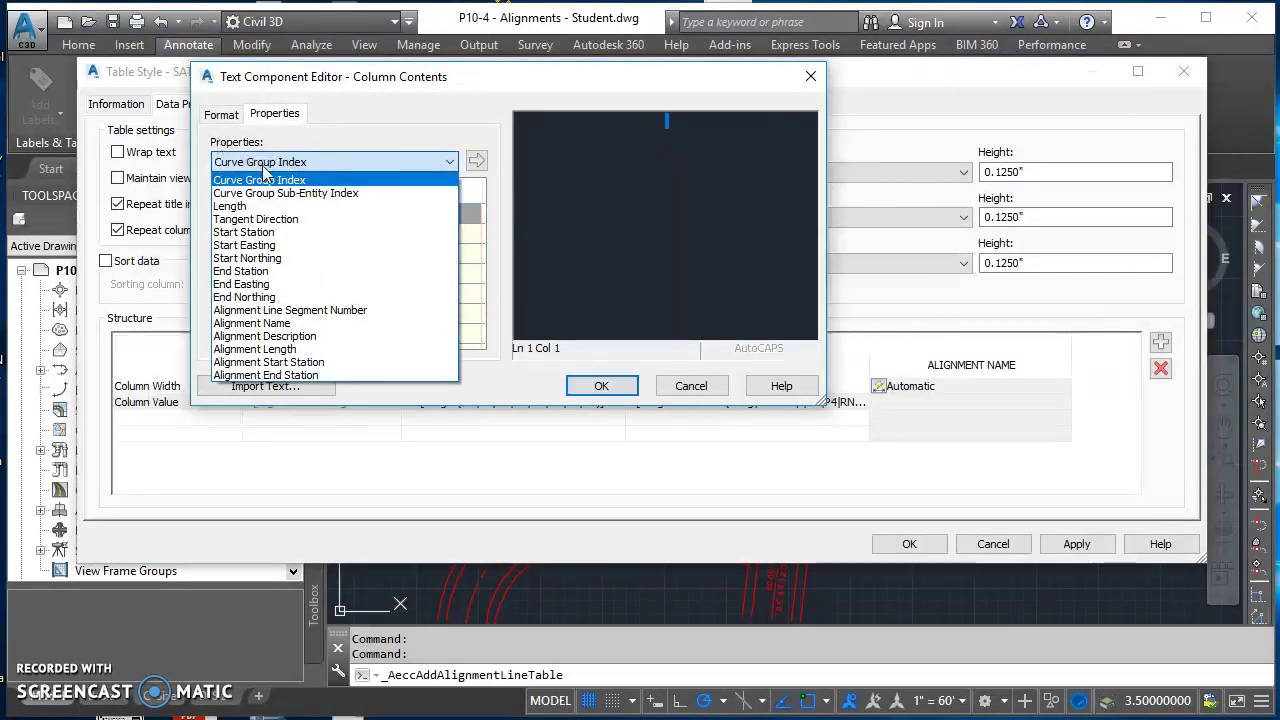
click(286, 323)
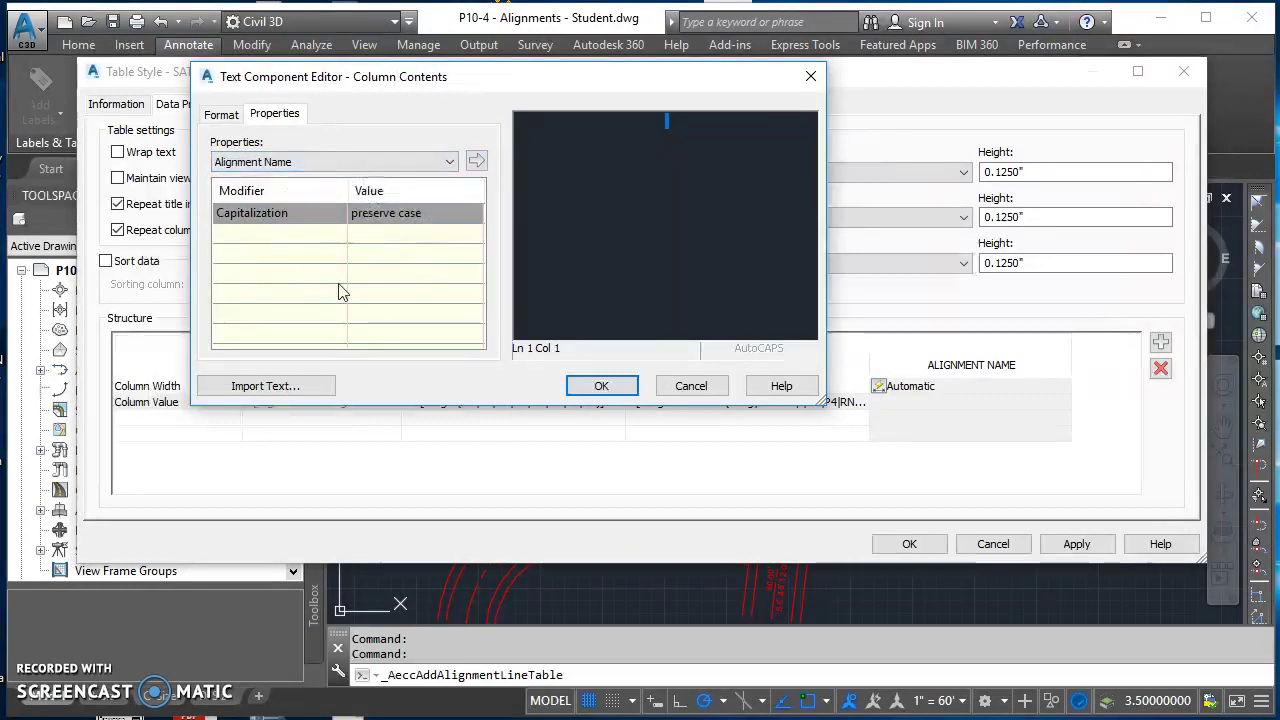
click(479, 160)
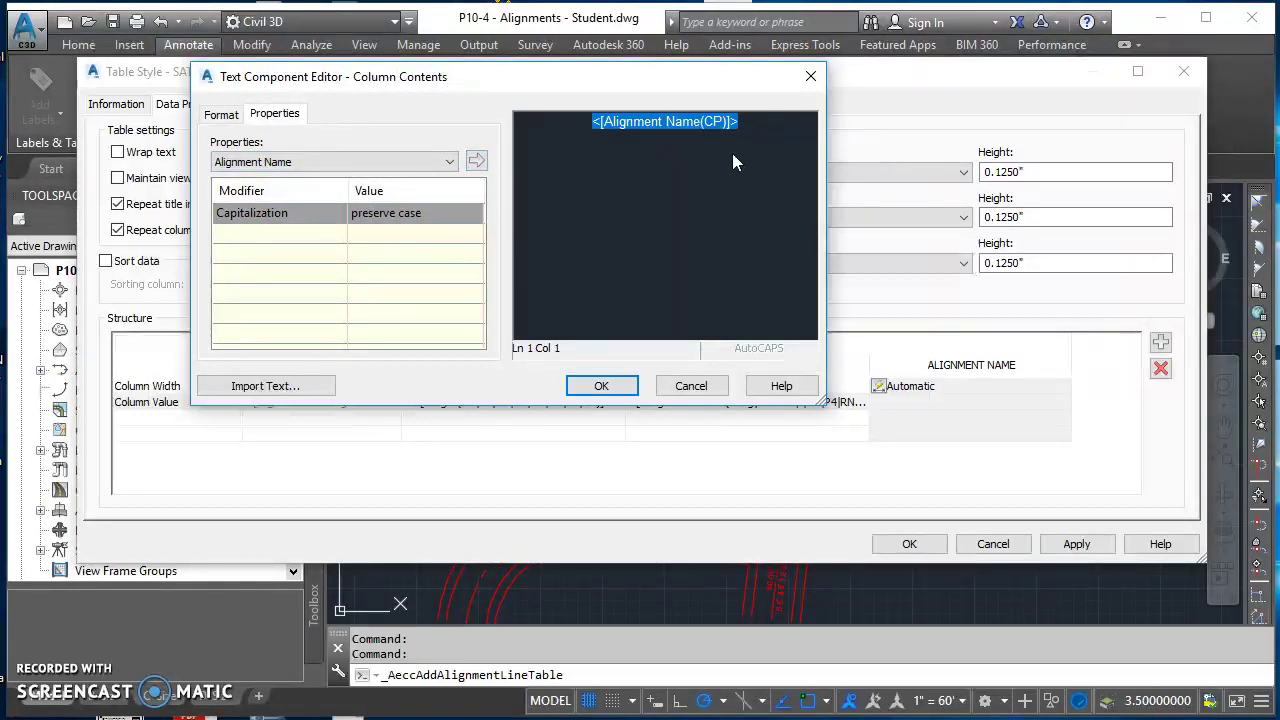
click(603, 386)
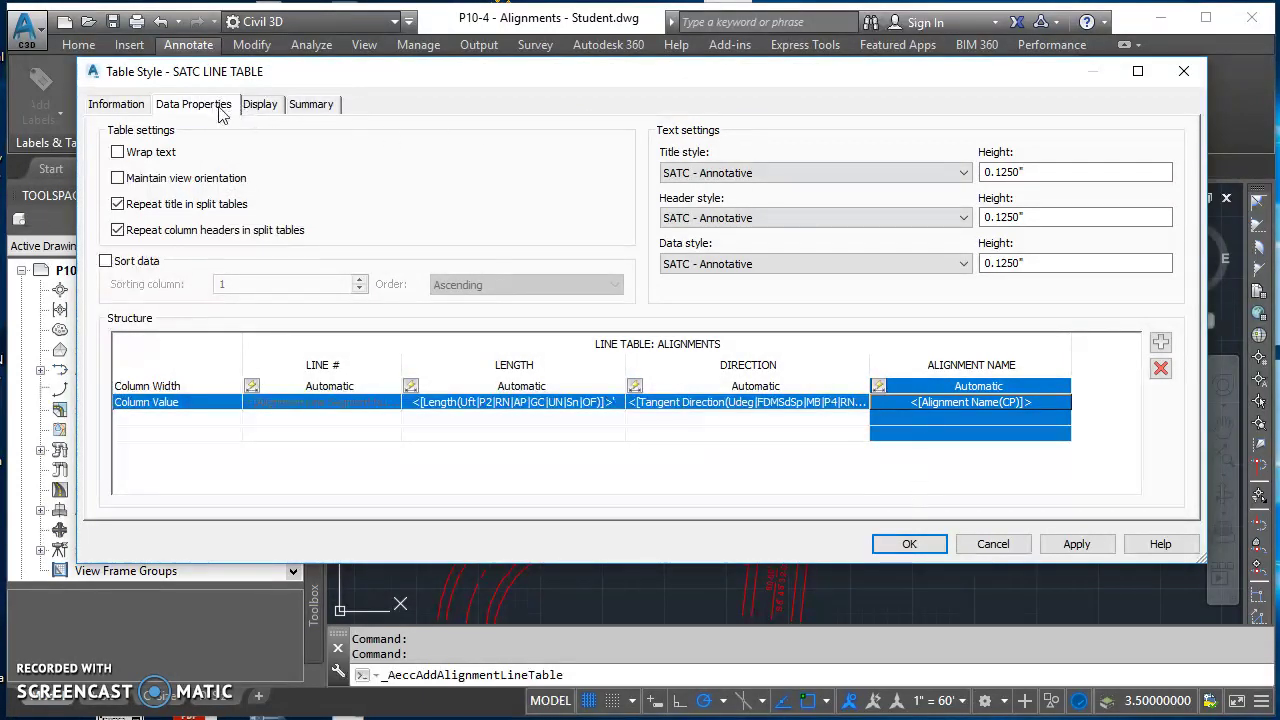
- Turn off Title, Header and Data Area Fill visibility and save the SATC LINE TABLE style
click(266, 110)
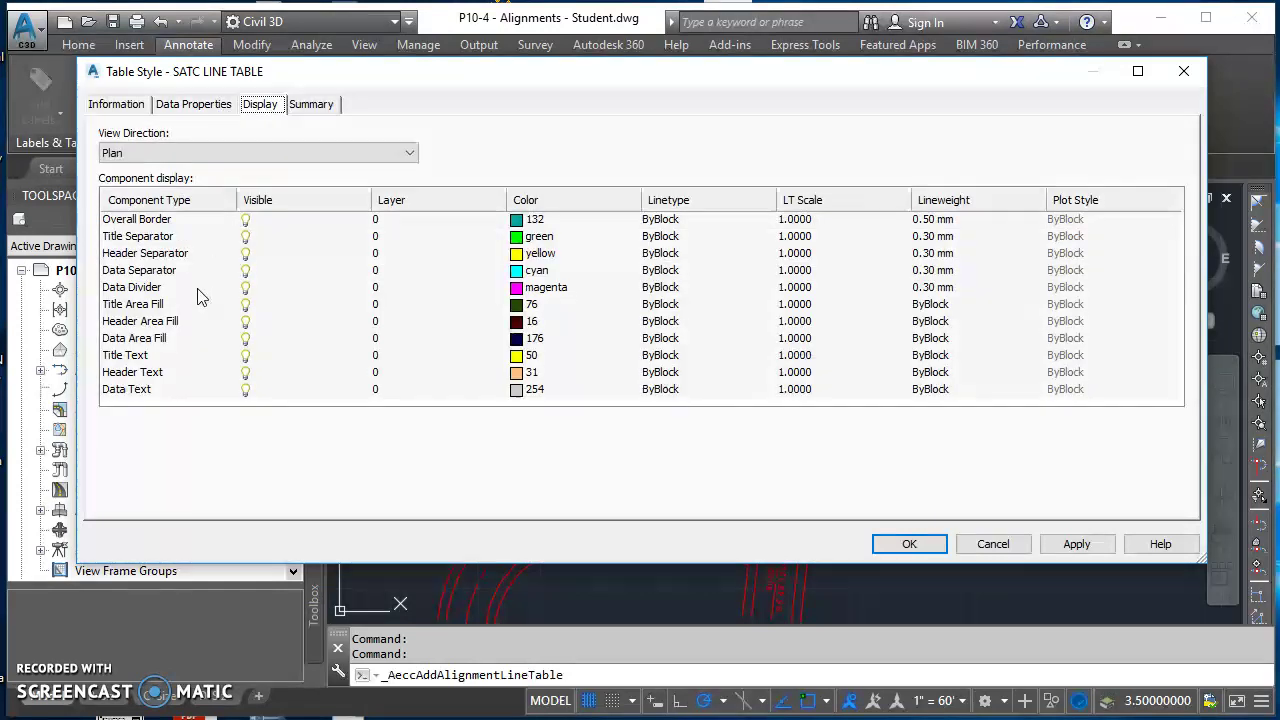
click(151, 311)
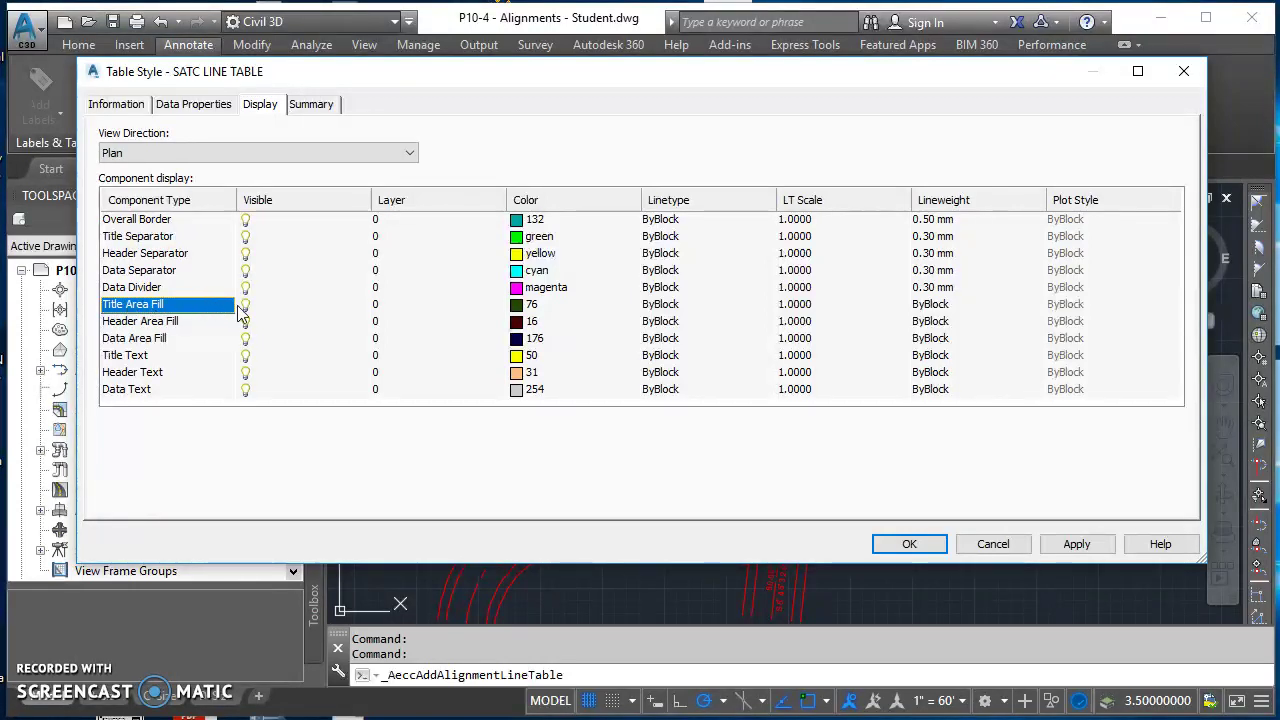
click(246, 306)
click(245, 322)
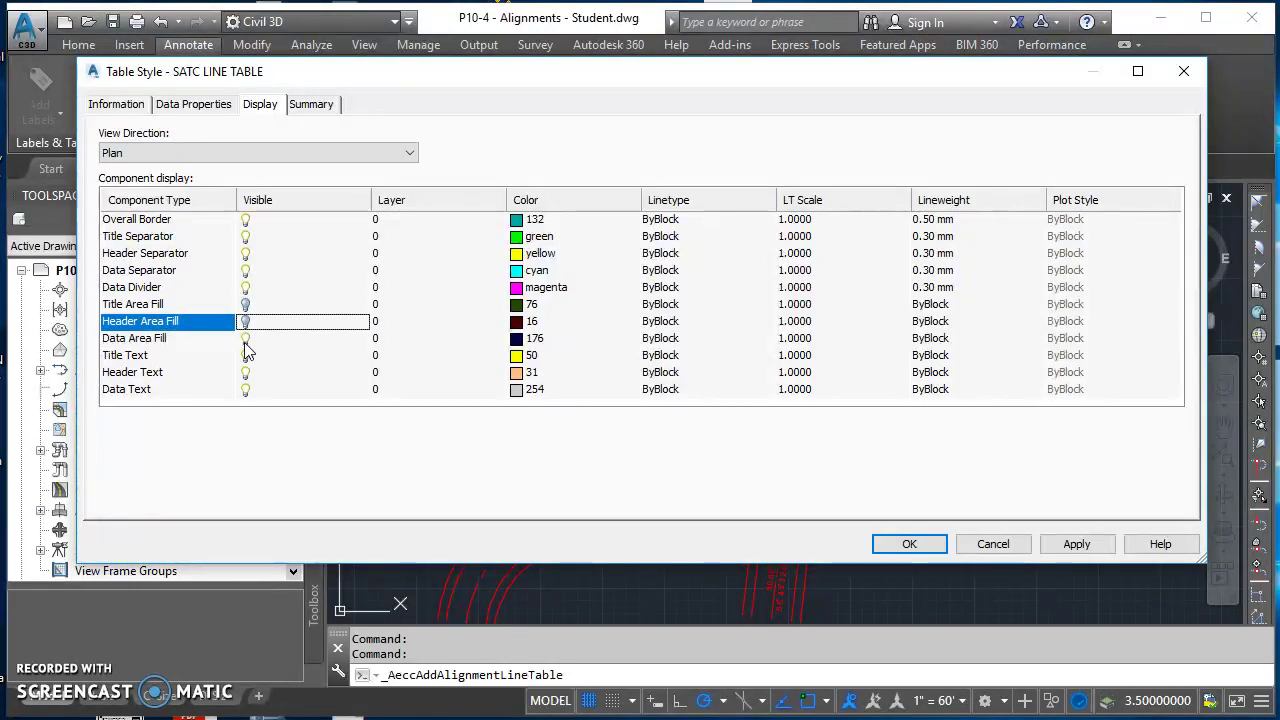
click(244, 340)
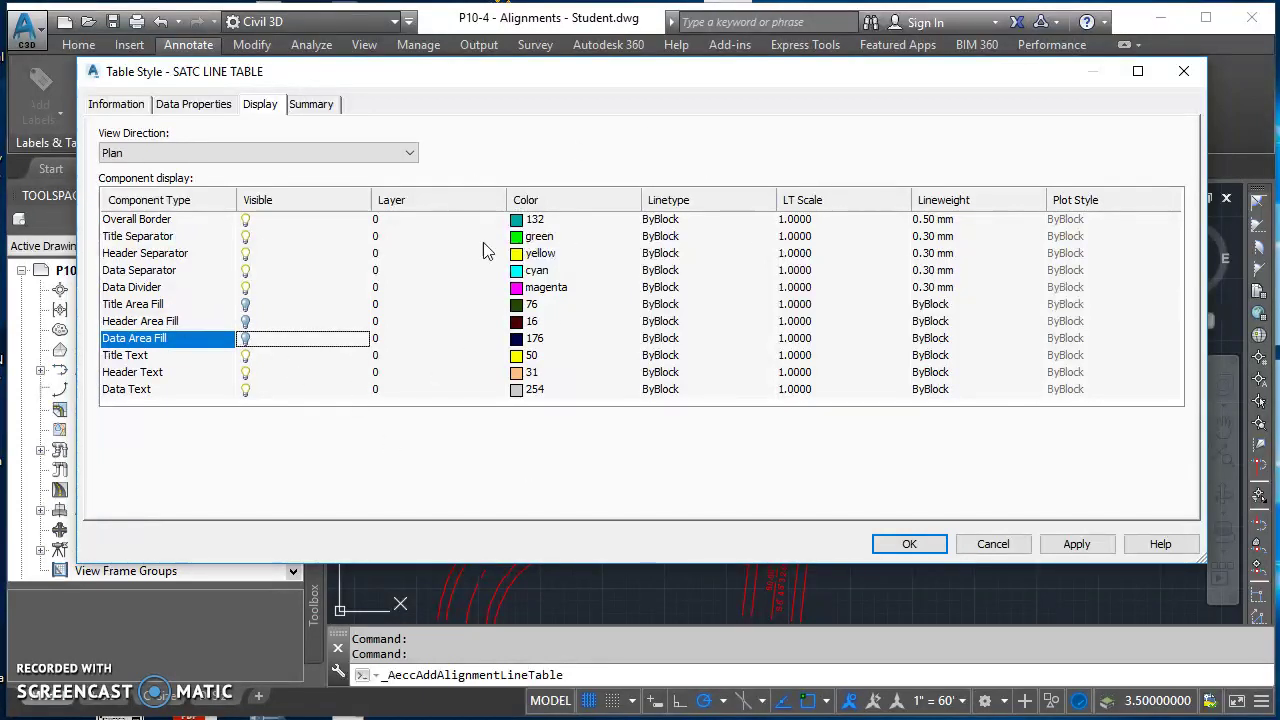
click(910, 543)
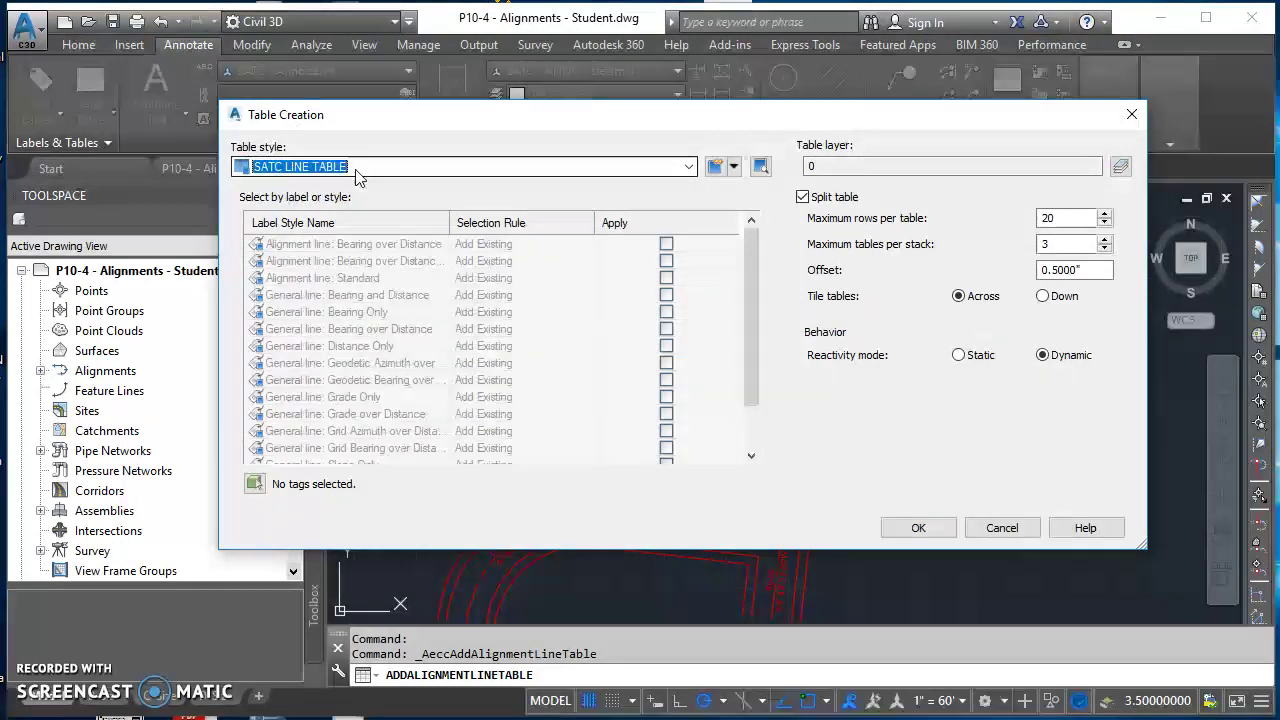
- Set C-ANNO-TABL as the line table's layer
click(1121, 168)
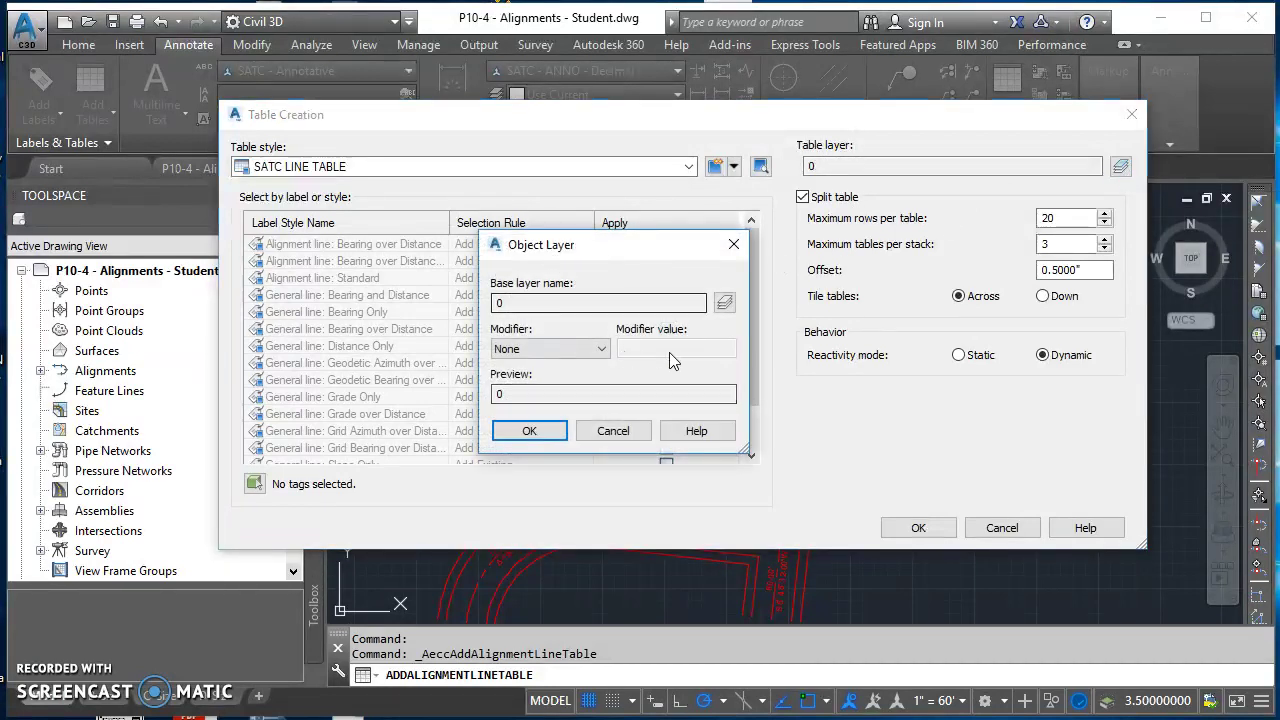
click(724, 304)
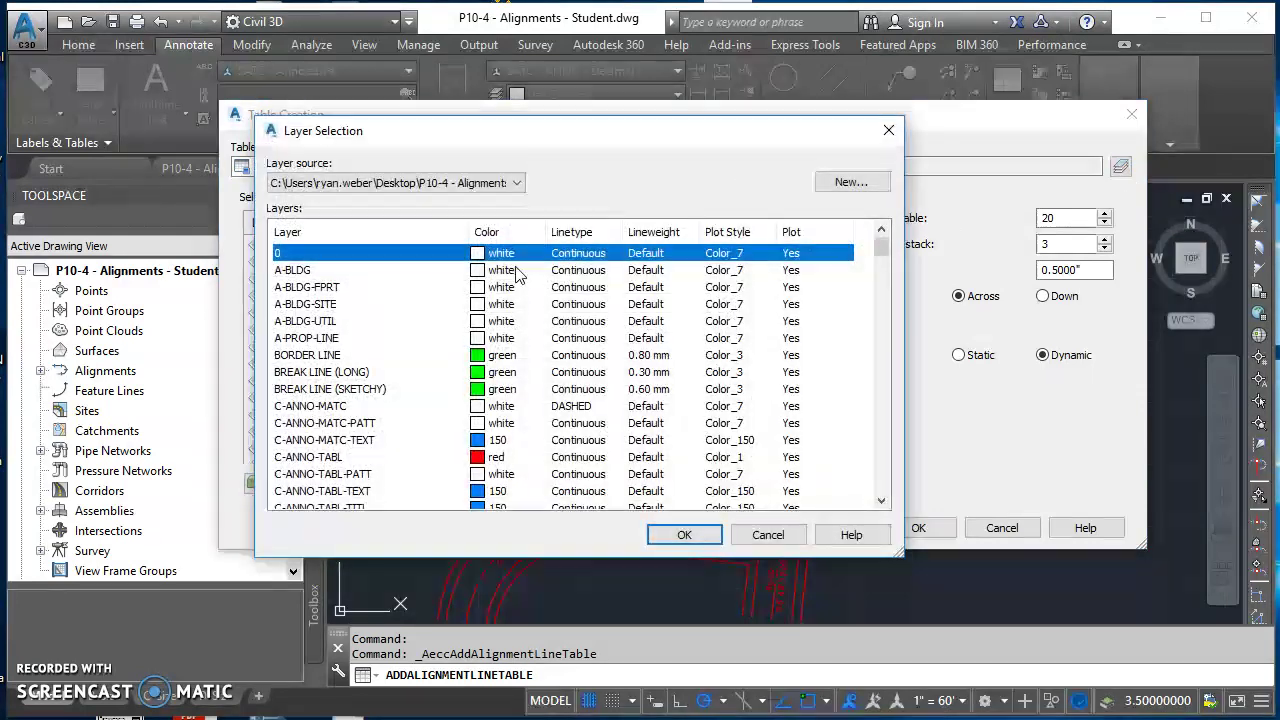
click(328, 458)
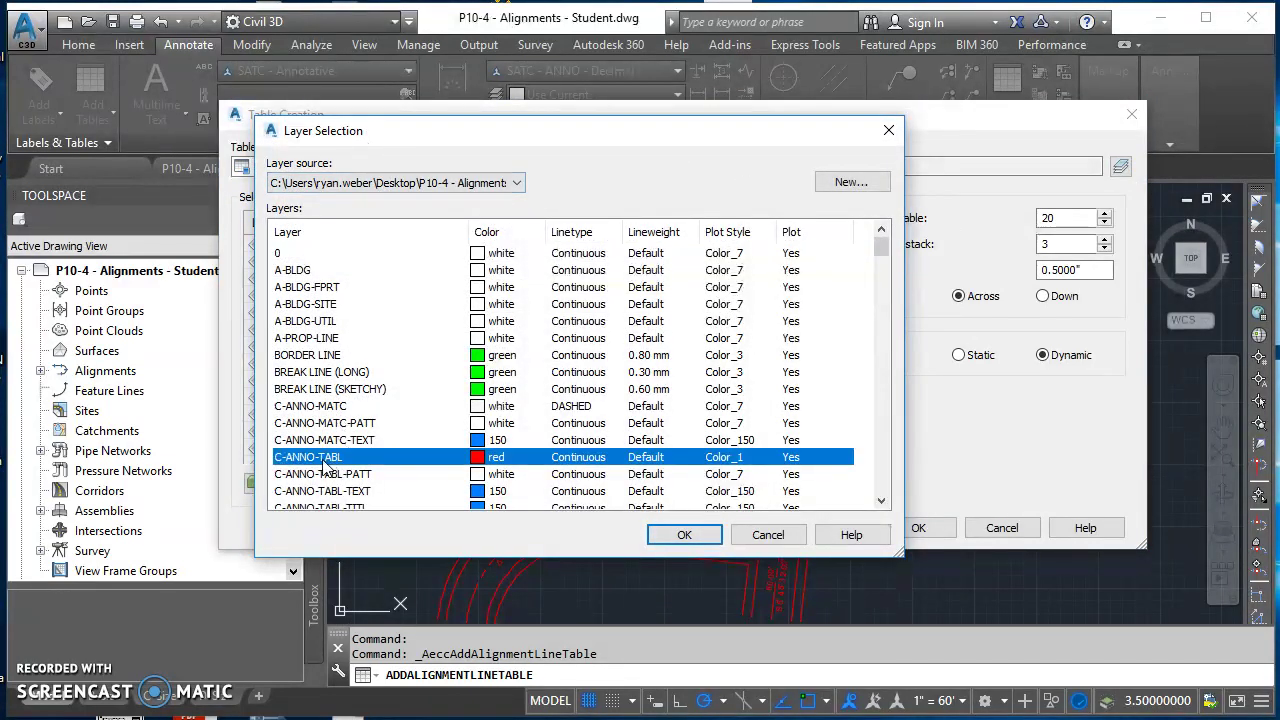
click(682, 534)
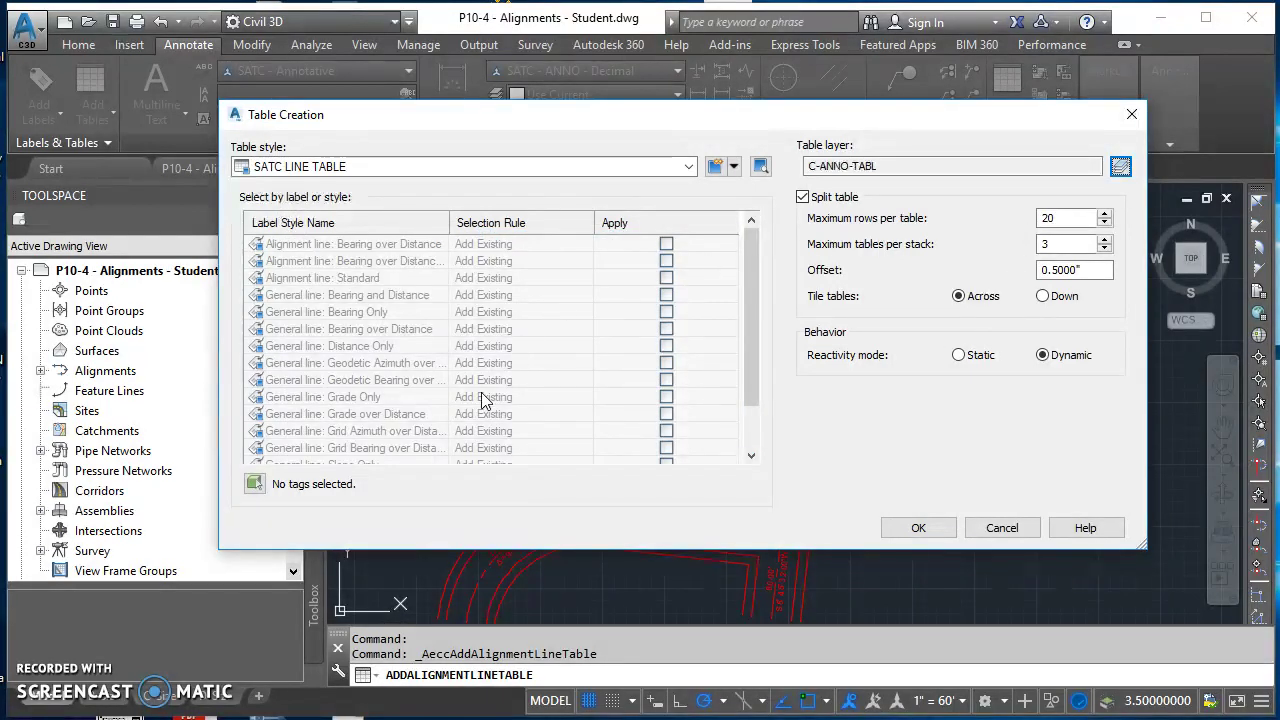
- Pick labels in the drawing, starting with the 70.00', 280.00' and 80.00' line labels
click(254, 486)
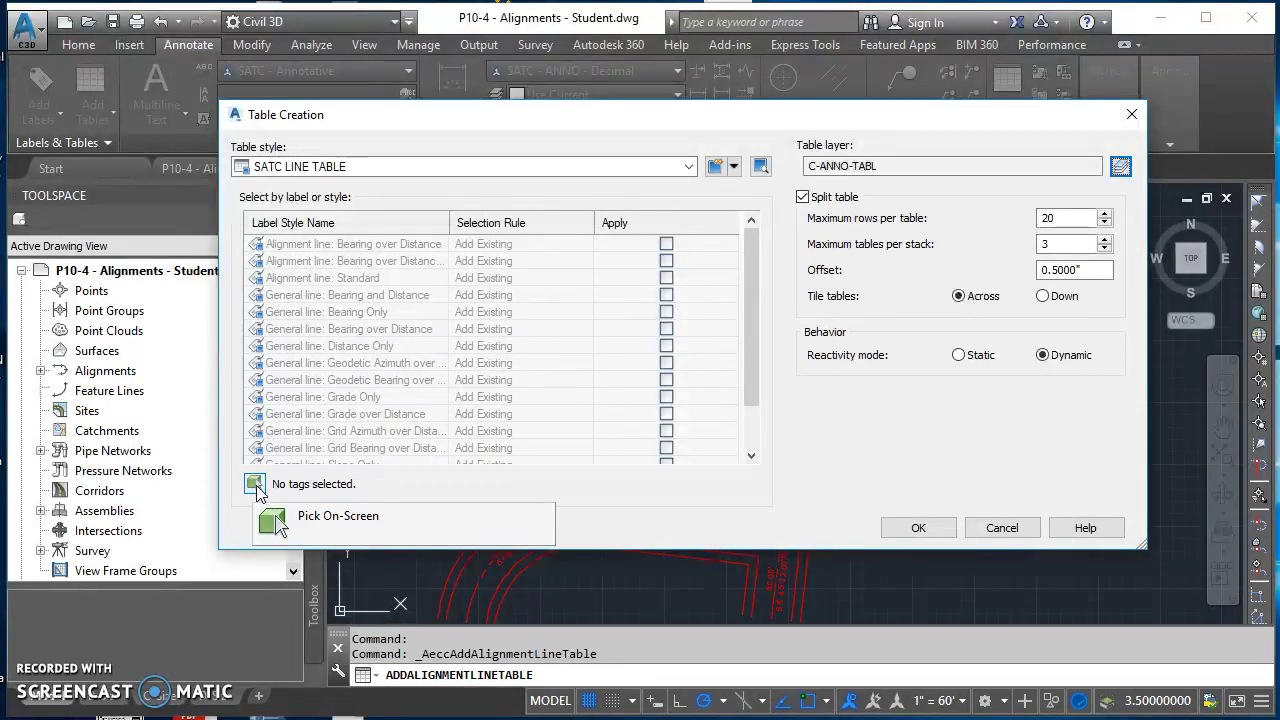
click(285, 518)
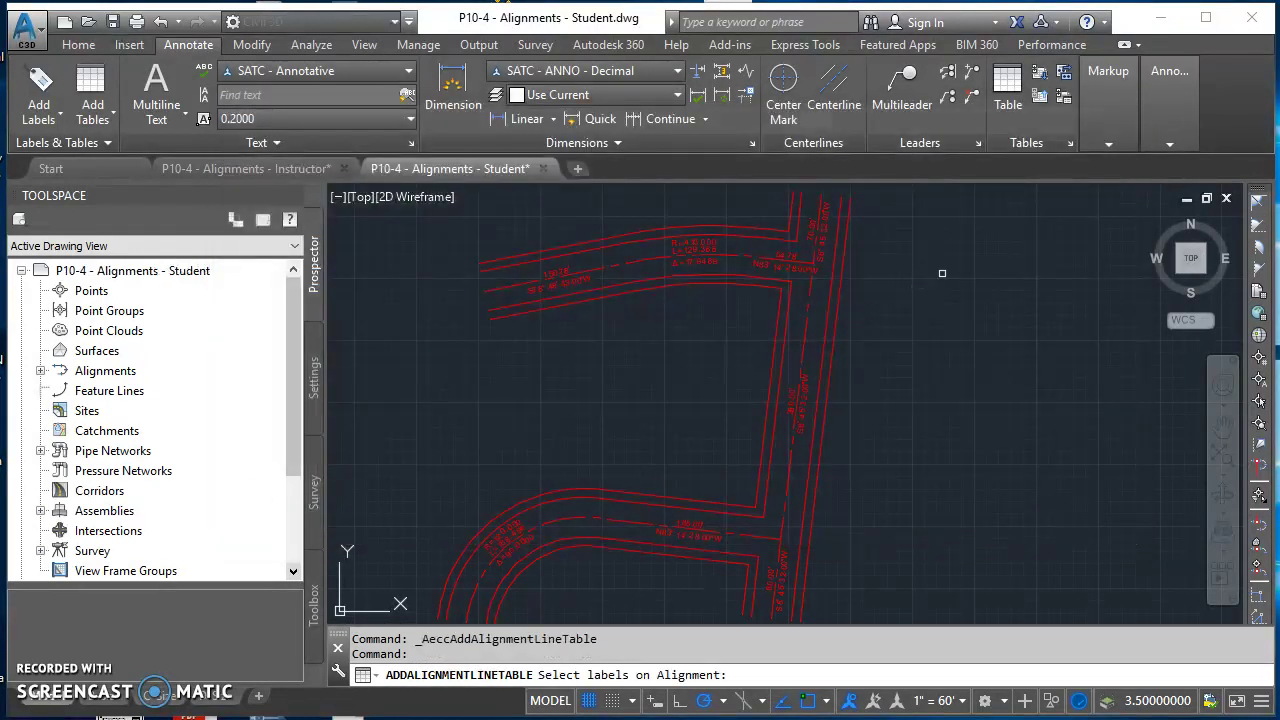
scroll(942, 273, up, 3)
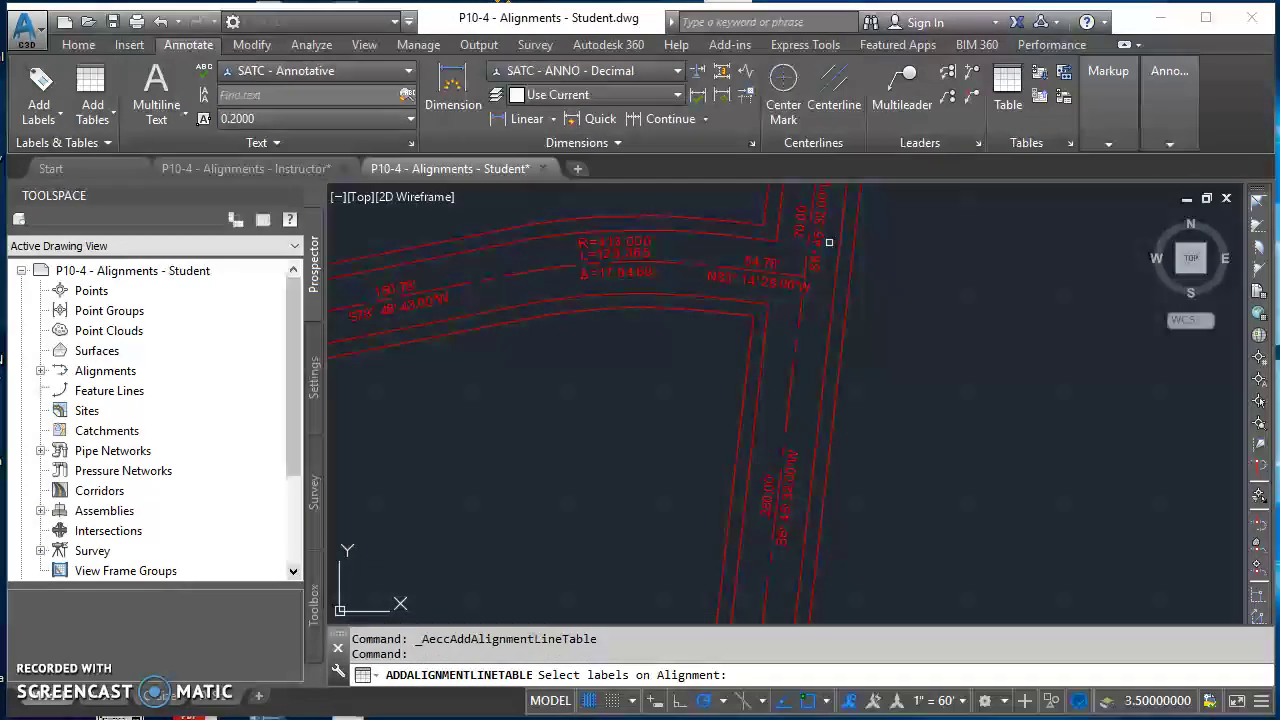
scroll(829, 242, up, 3)
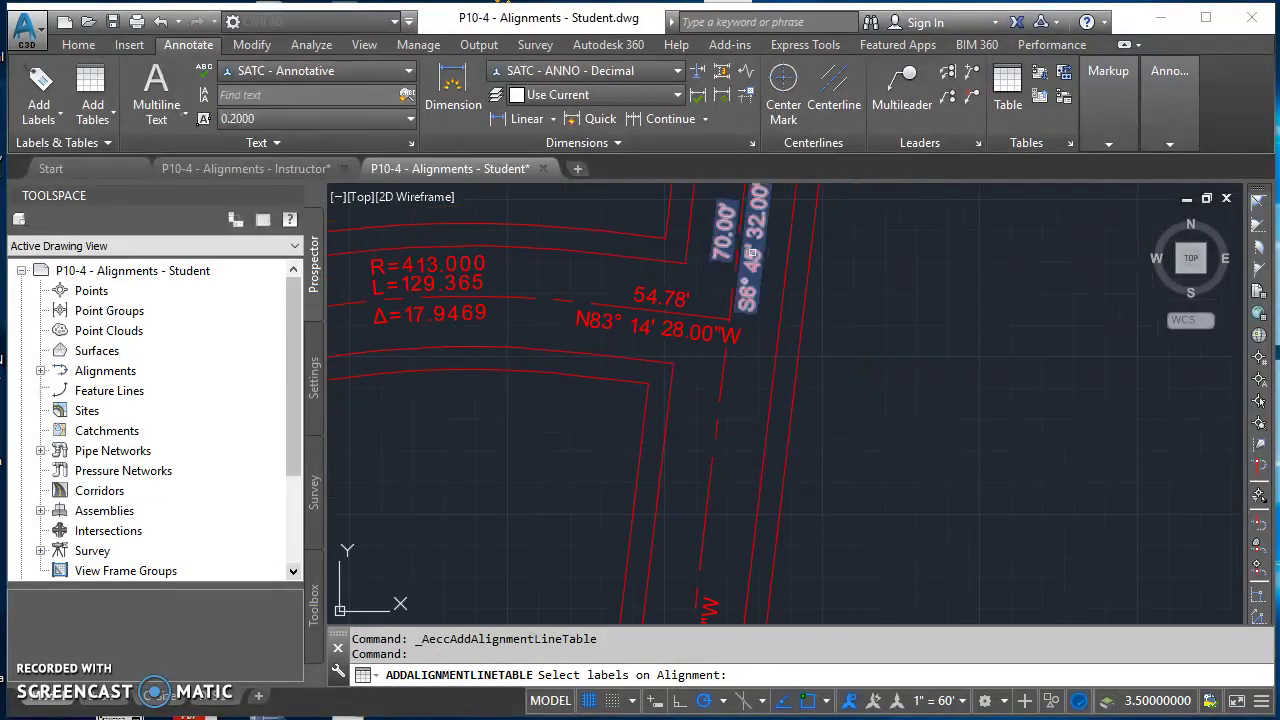
click(750, 253)
scroll(750, 253, down, 5)
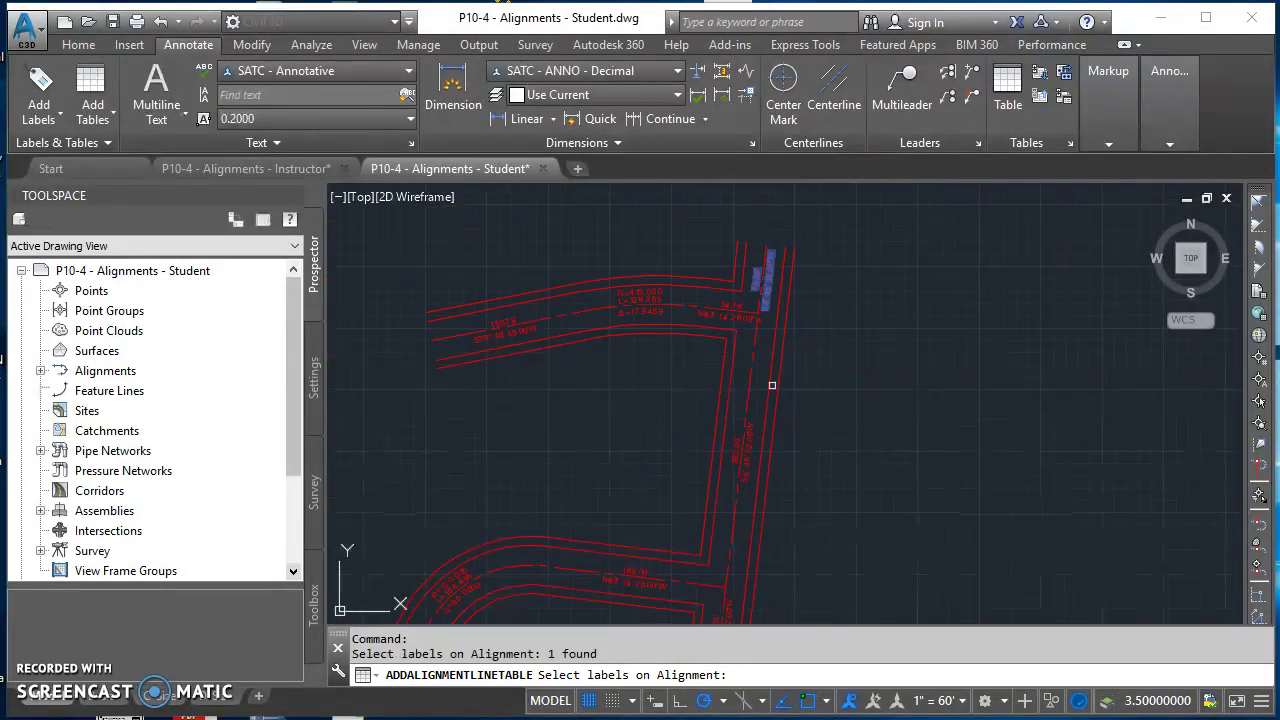
scroll(837, 273, up, 5)
click(790, 372)
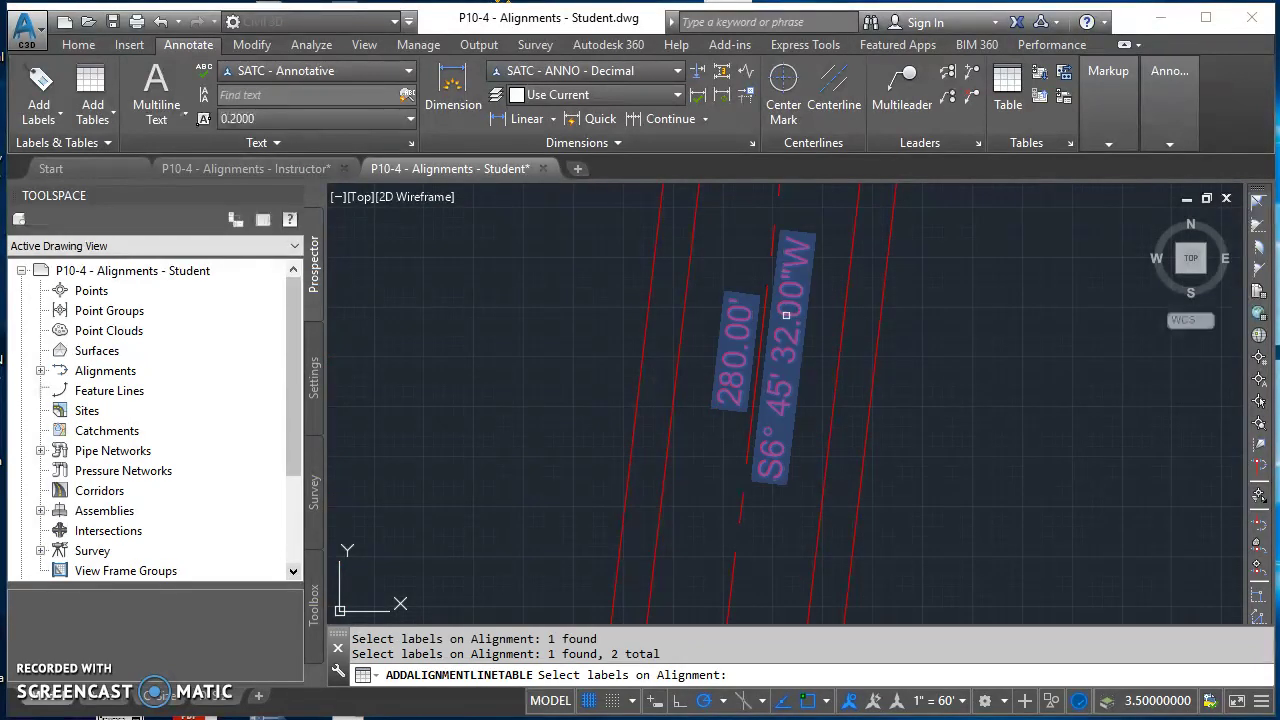
scroll(816, 377, down, 2)
mouse_move(816, 377)
middle_down()
mouse_move(894, 214)
mouse_move(936, 409)
middle_up()
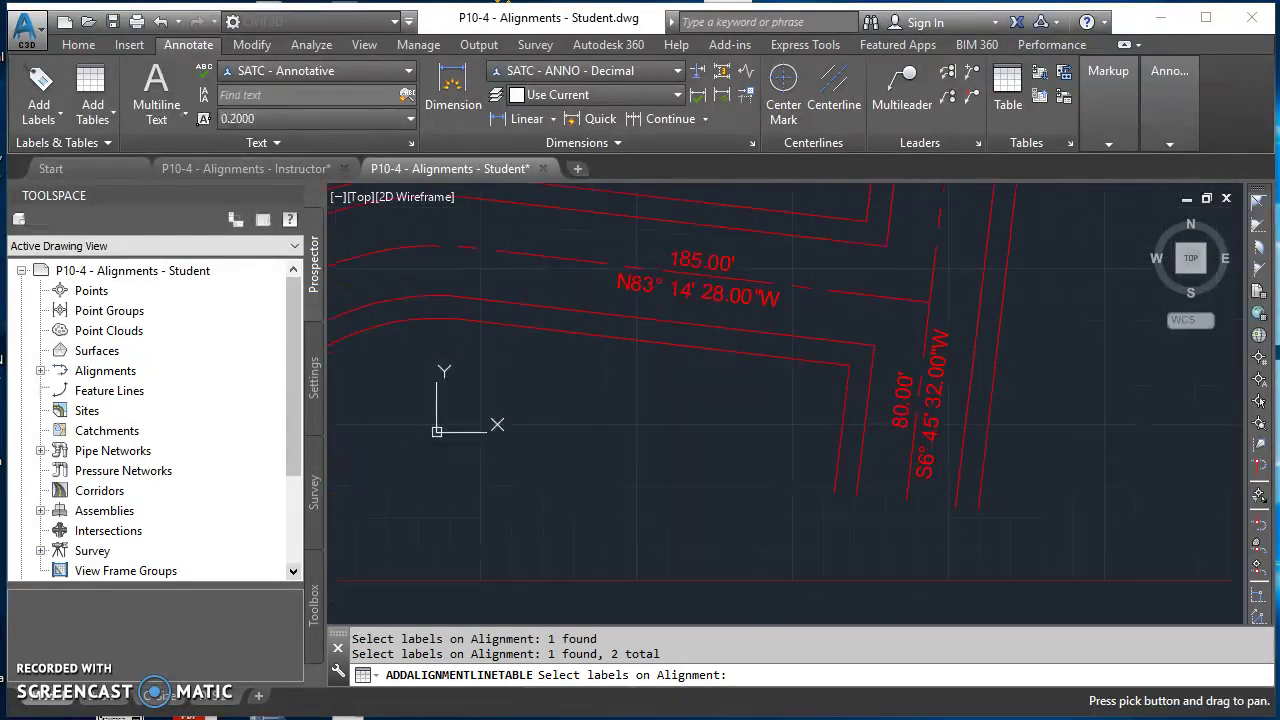
click(936, 409)
- Add the 54.78', 150.78' and 185.00' line labels and finish the selection
scroll(936, 409, down, 5)
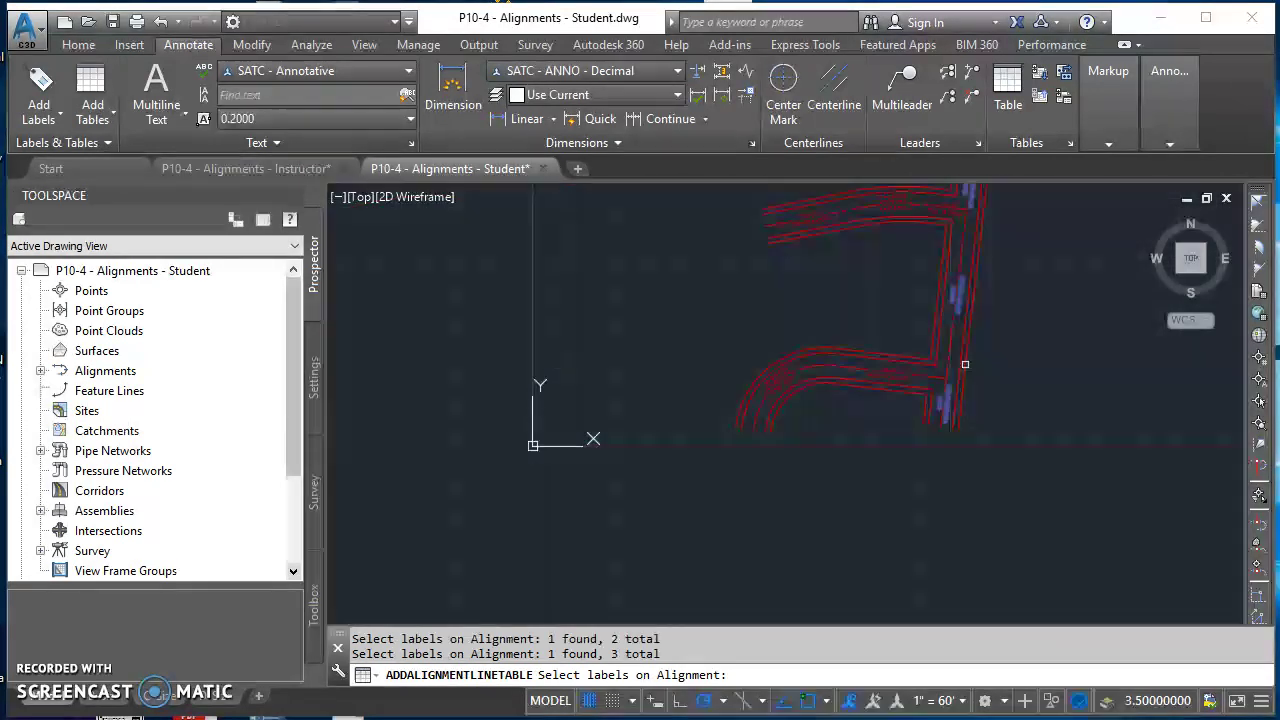
middle_drag(925, 450, 975, 457)
scroll(956, 357, up, 5)
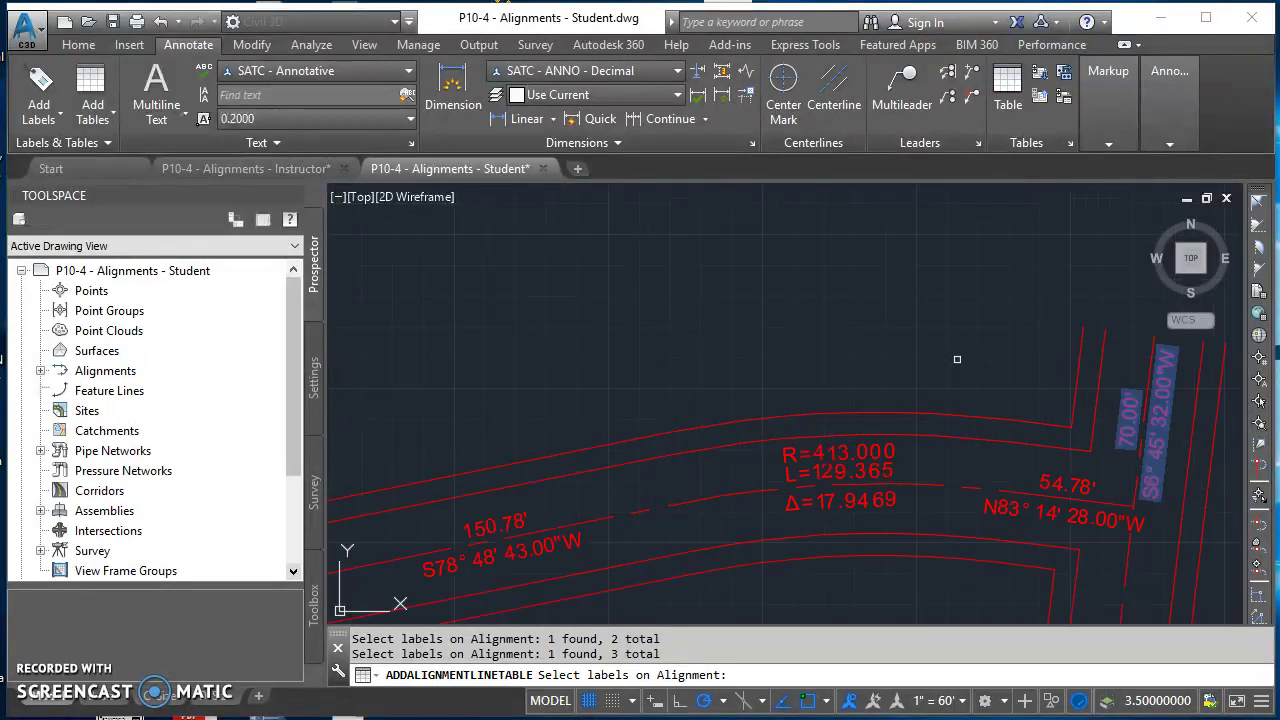
click(957, 359)
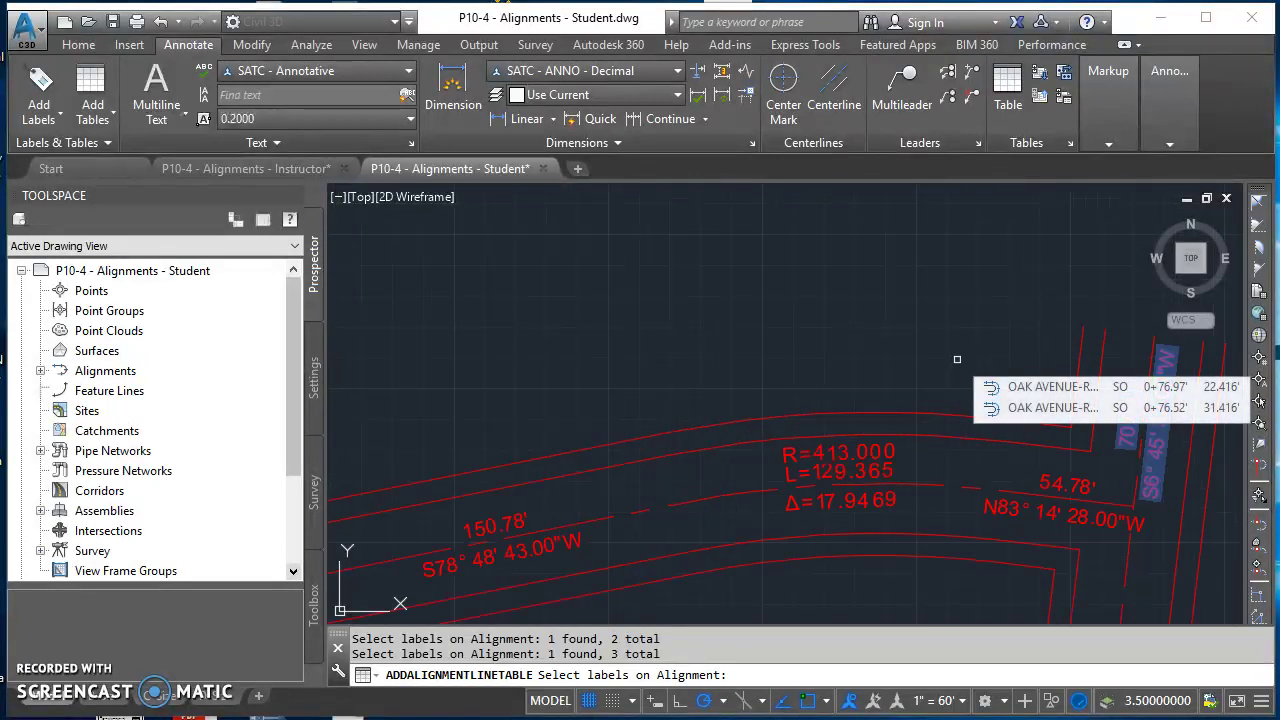
middle_drag(1016, 504, 997, 441)
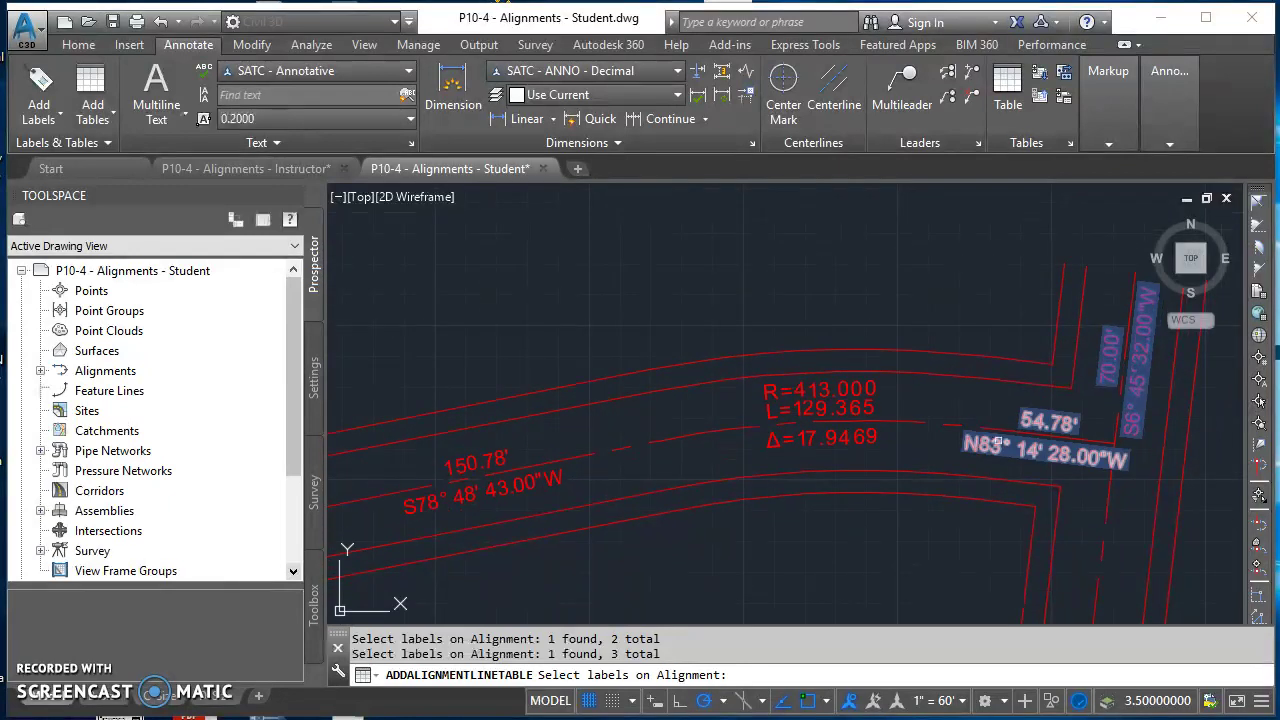
click(983, 443)
scroll(586, 514, up, 2)
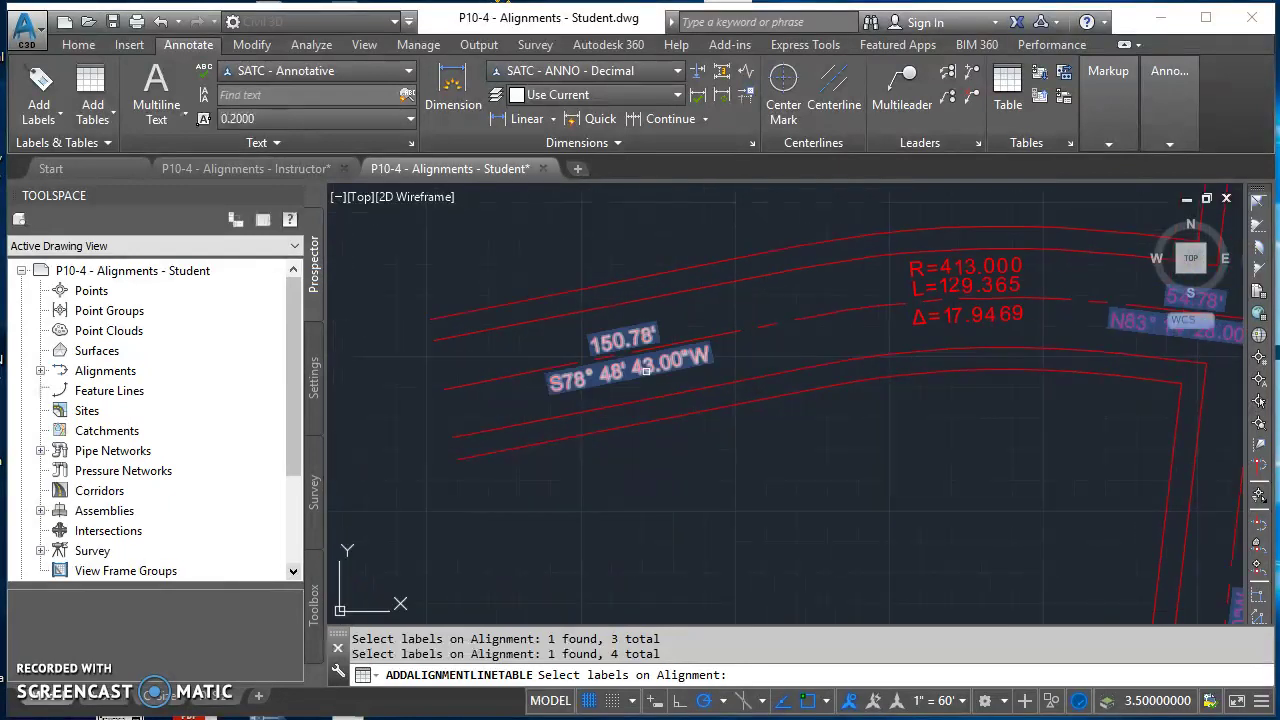
click(630, 345)
scroll(924, 423, down, 3)
mouse_move(924, 423)
middle_down()
mouse_move(874, 494)
mouse_move(923, 414)
middle_up()
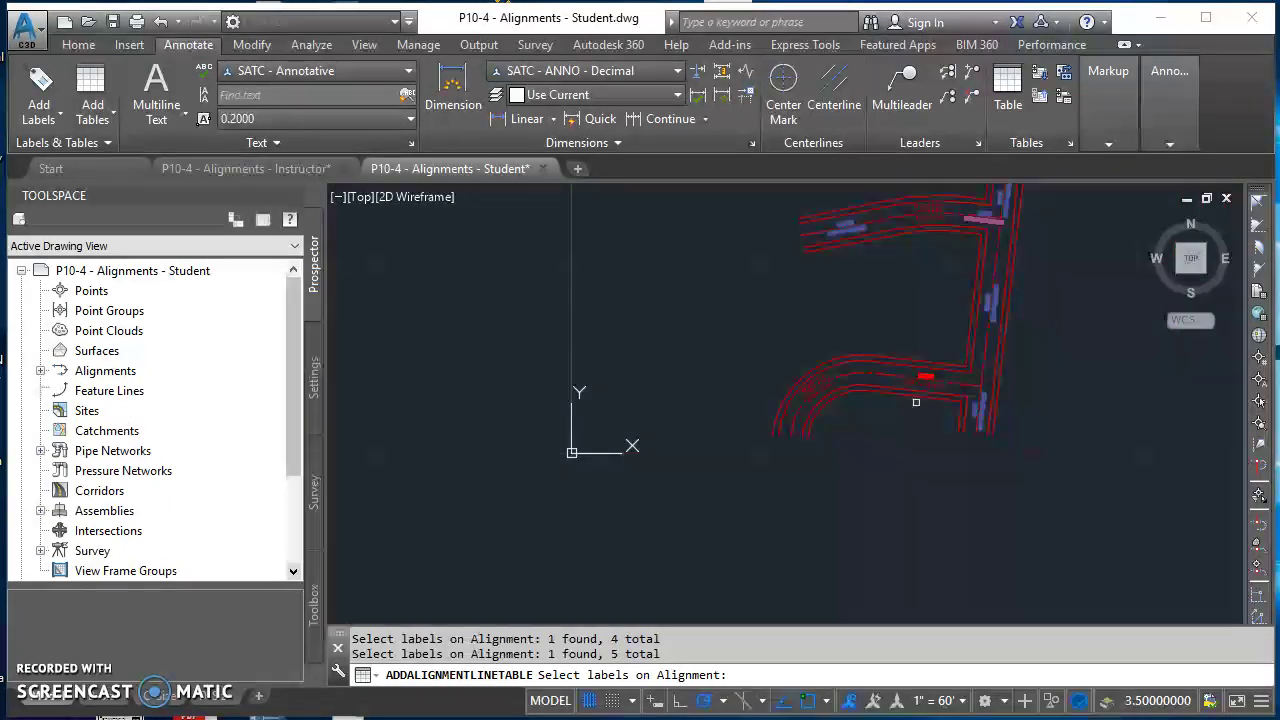
scroll(946, 366, up, 4)
click(929, 300)
scroll(929, 300, down, 5)
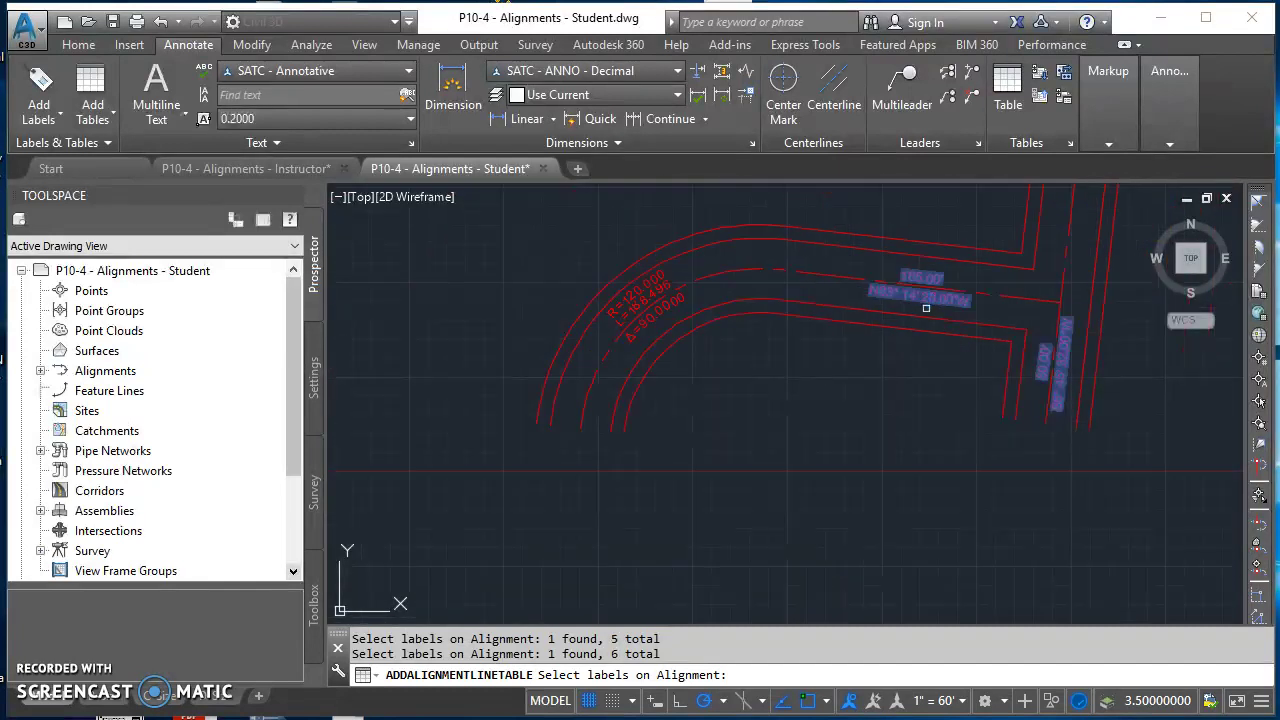
middle_drag(950, 338, 846, 484)
scroll(900, 460, up, 2)
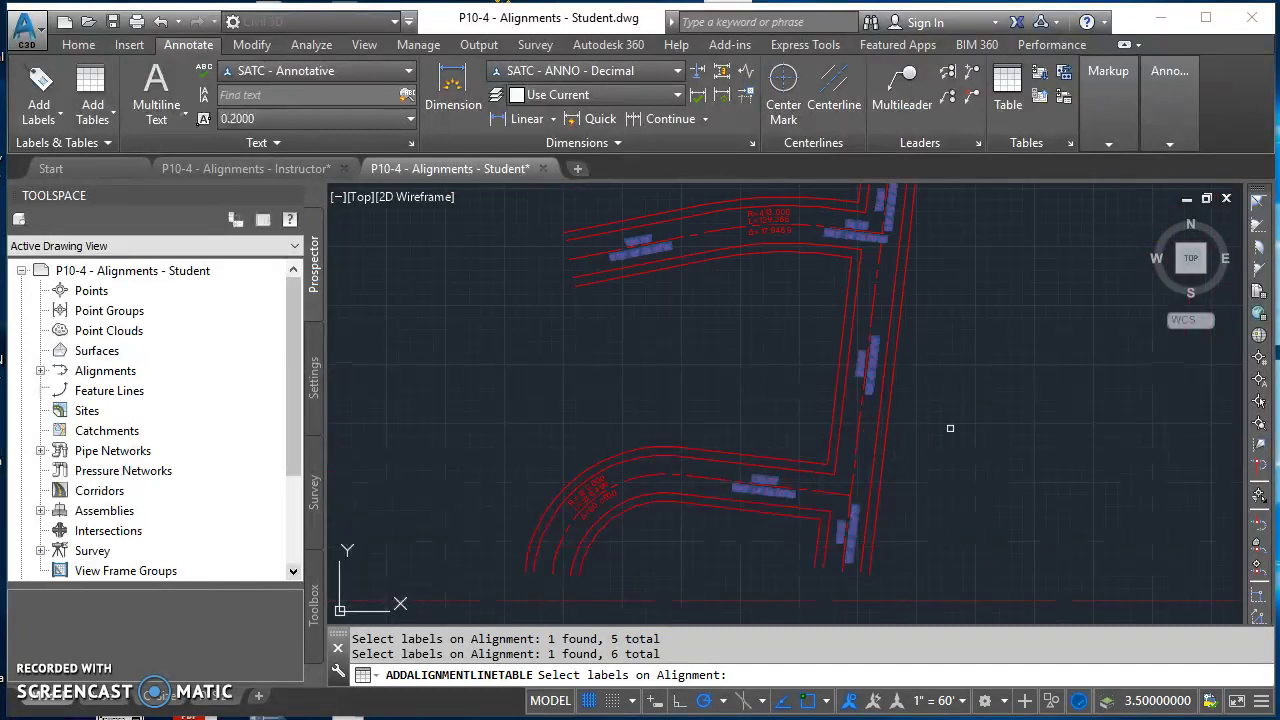
key(Return)
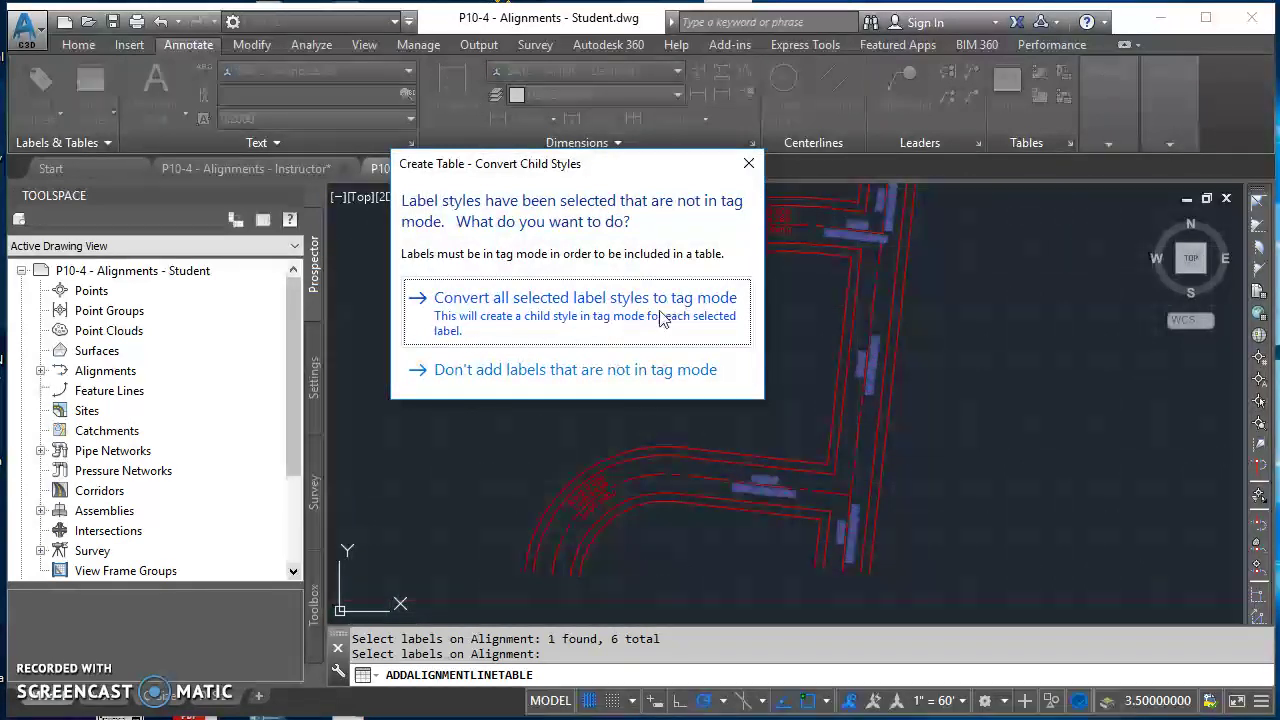
- Convert all selected label styles to tag mode and accept the SATC LINE TABLE table settings
click(505, 317)
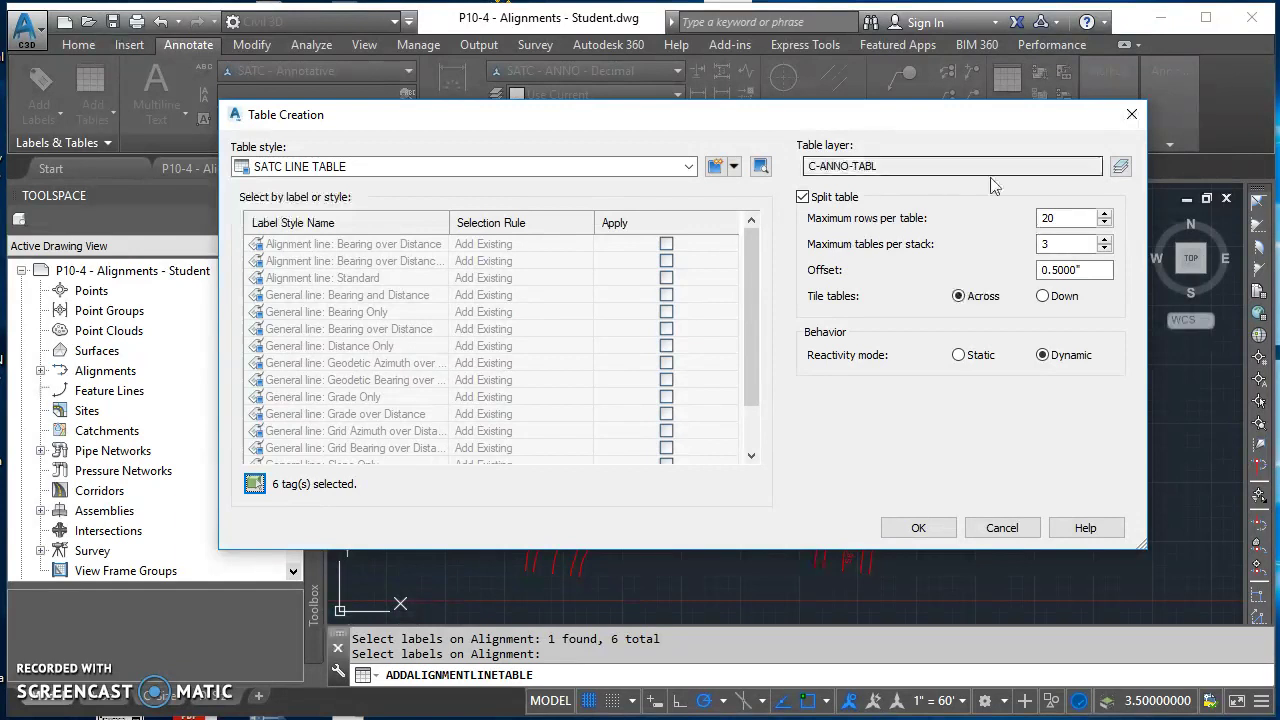
click(918, 530)
scroll(986, 443, down, 3)
- Place the L1–L6 line table to the right of the roads and zoom out to the whole drawing
scroll(810, 380, up, 5)
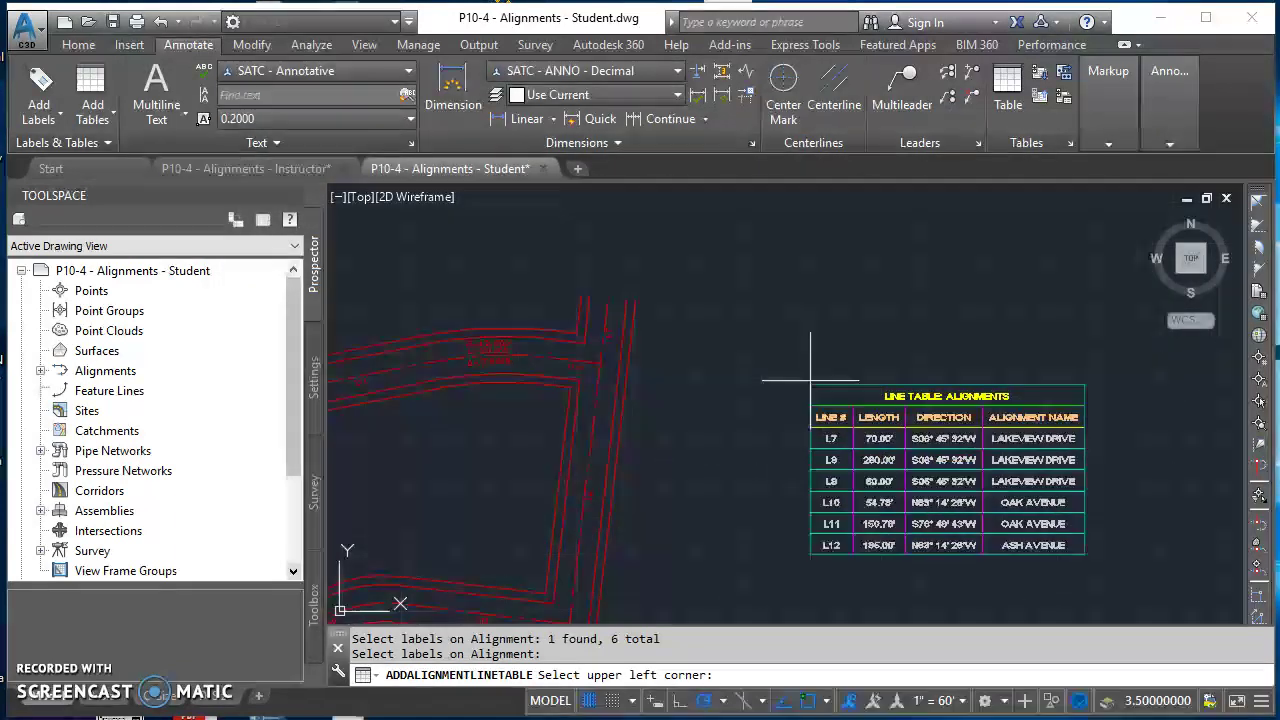
click(746, 305)
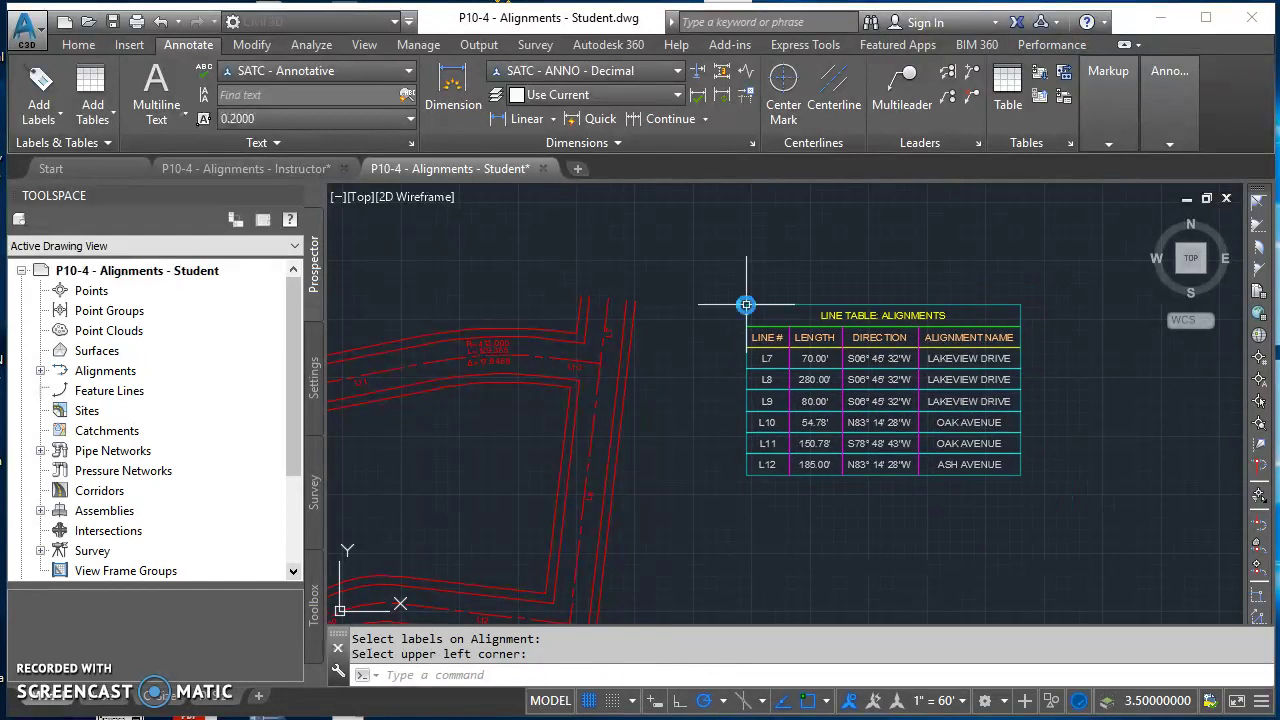
scroll(817, 491, up, 3)
scroll(823, 491, down, 3)
middle_drag(821, 500, 824, 505)
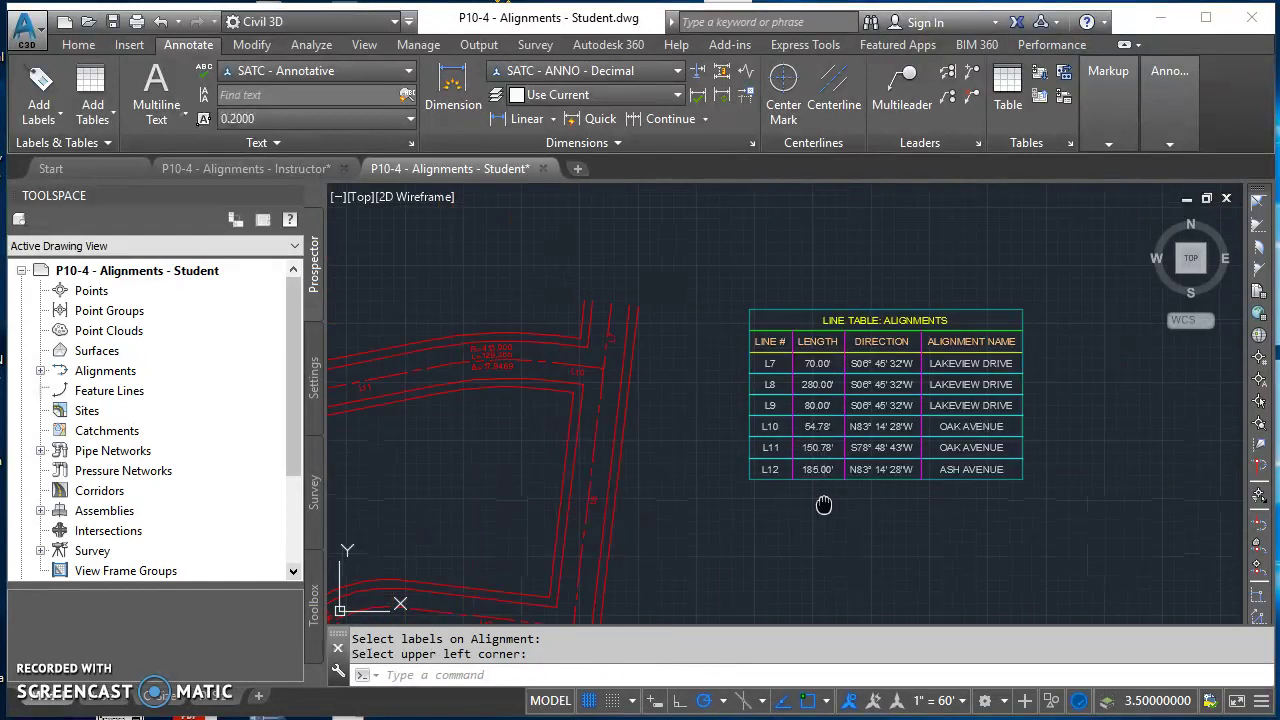
scroll(823, 505, down, 1)
middle_click(1055, 505)
middle_click(1055, 505)
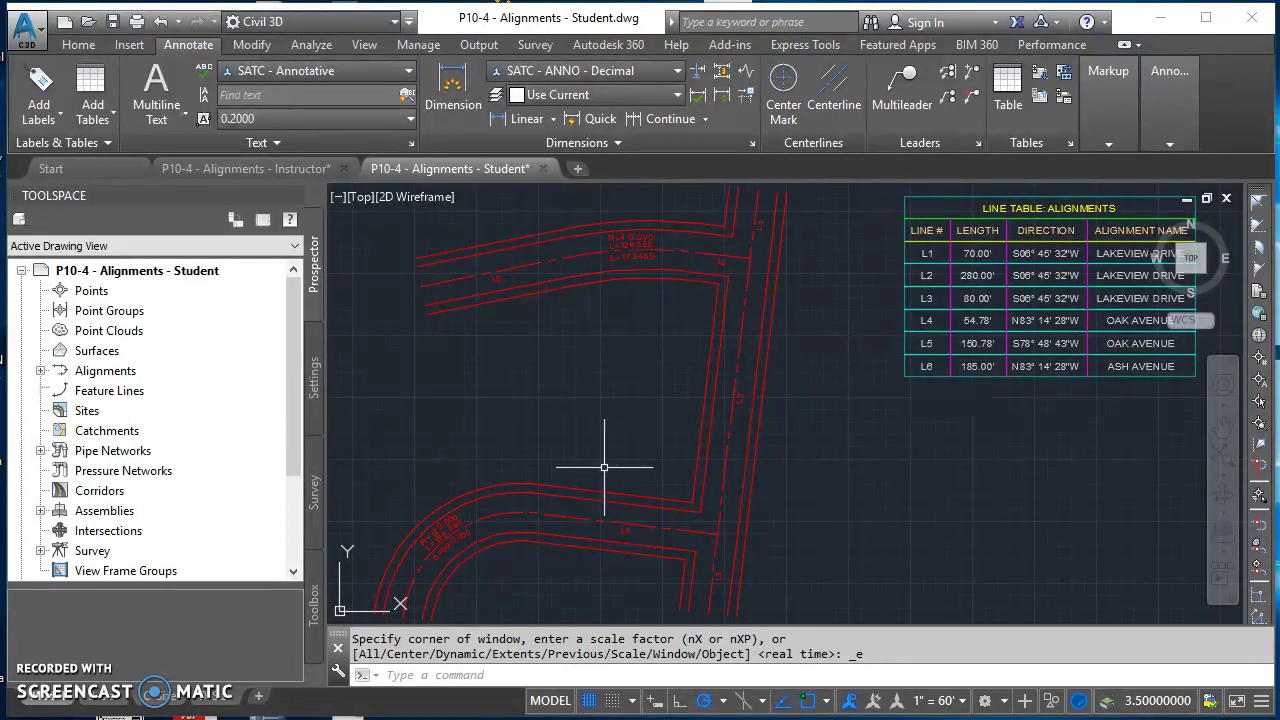
middle_drag(851, 337, 833, 314)
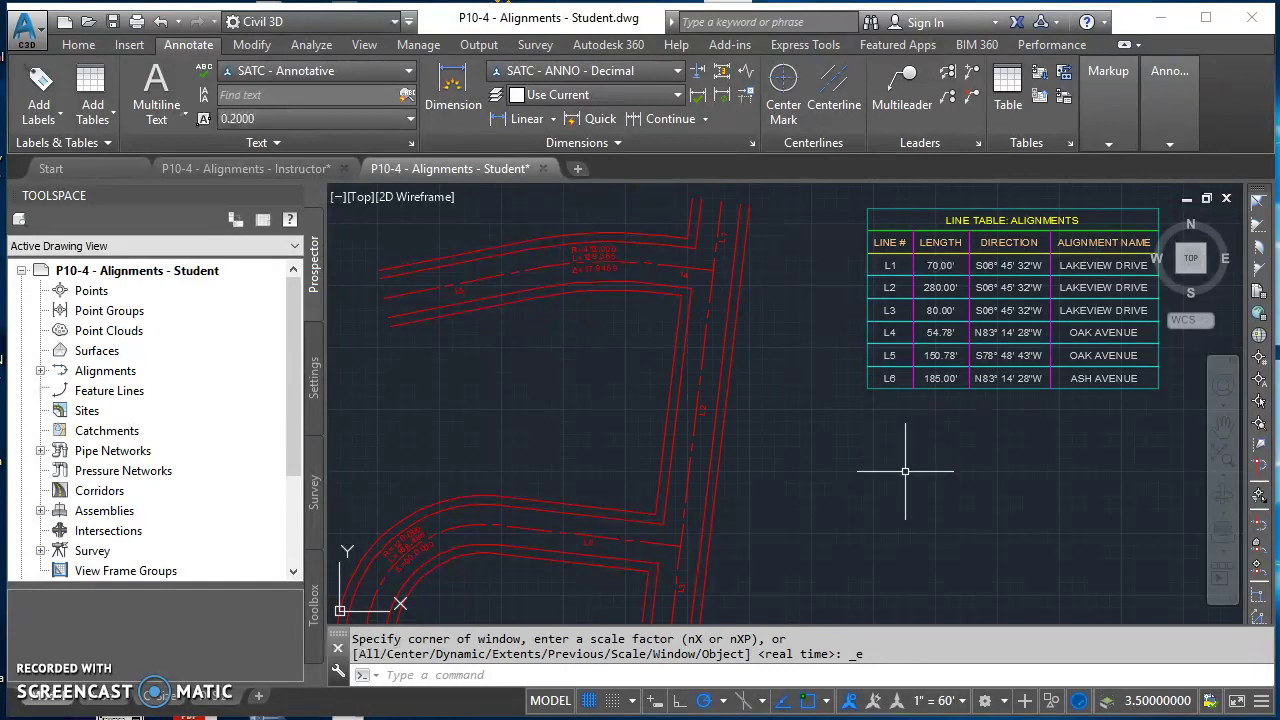
middle_drag(905, 470, 906, 458)
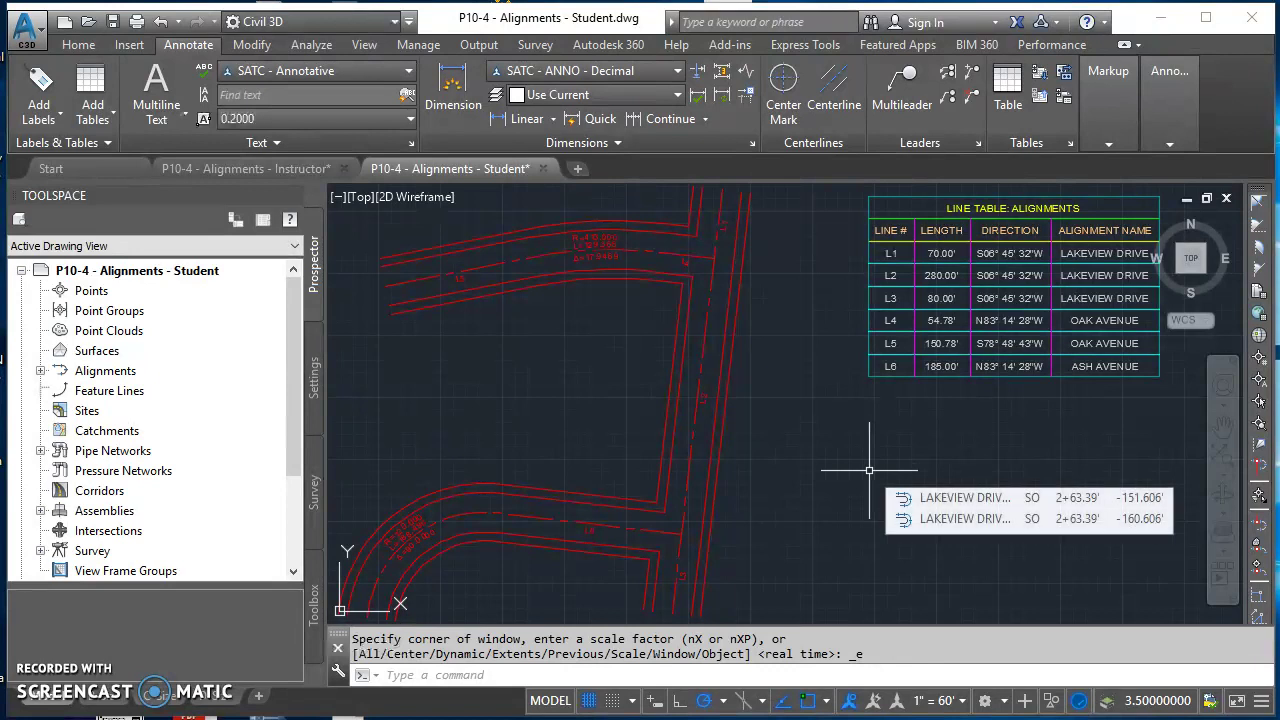
scroll(766, 534, down, 2)
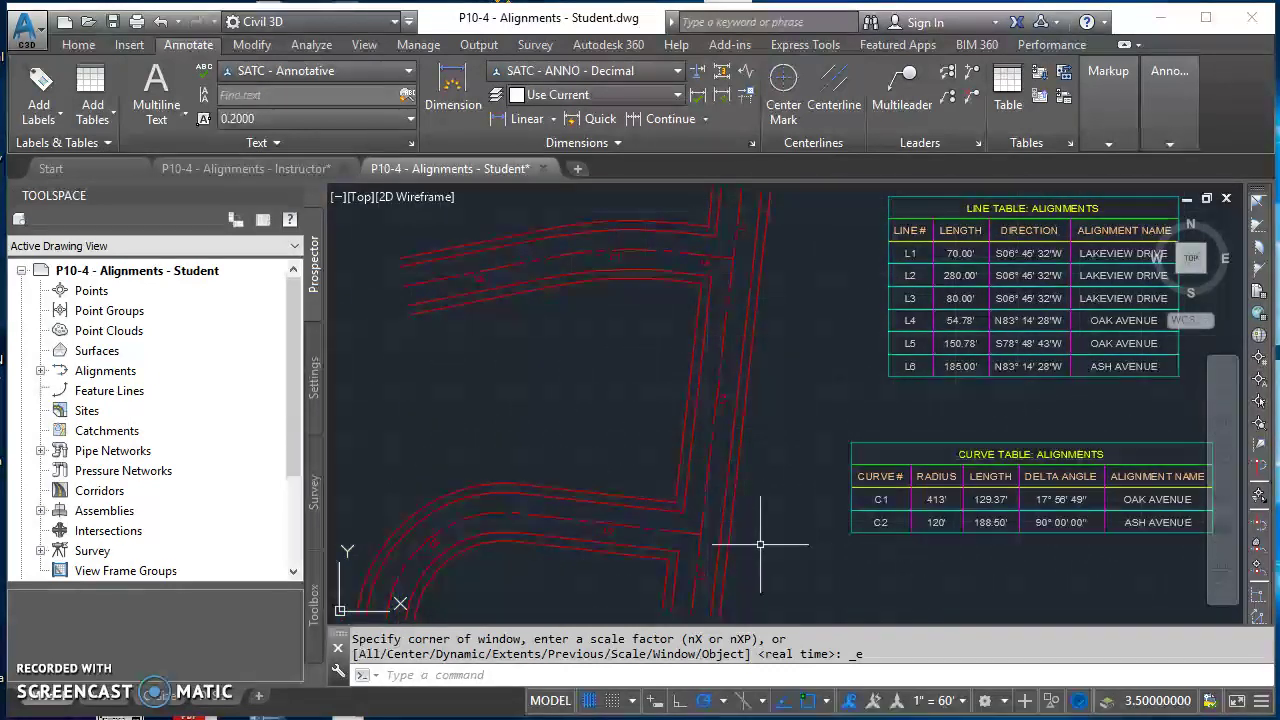
scroll(743, 537, up, 4)
middle_drag(844, 508, 680, 481)
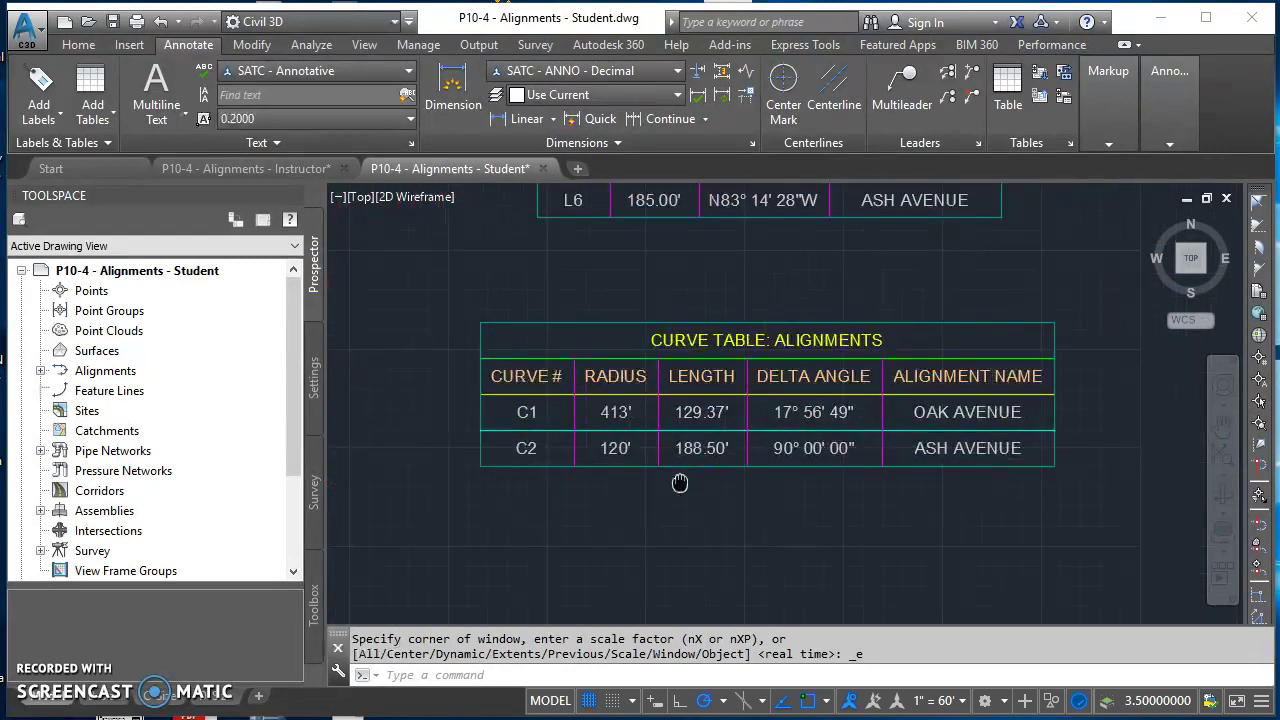
click(95, 115)
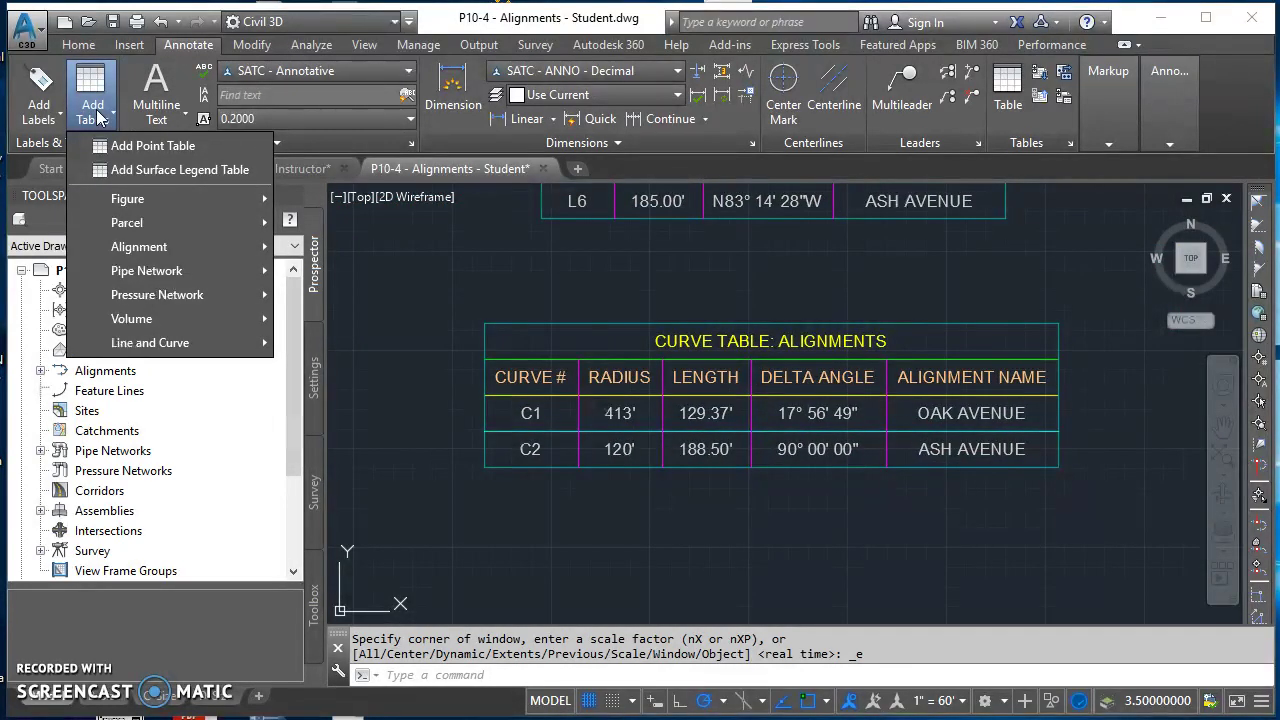
mouse_move(152, 248)
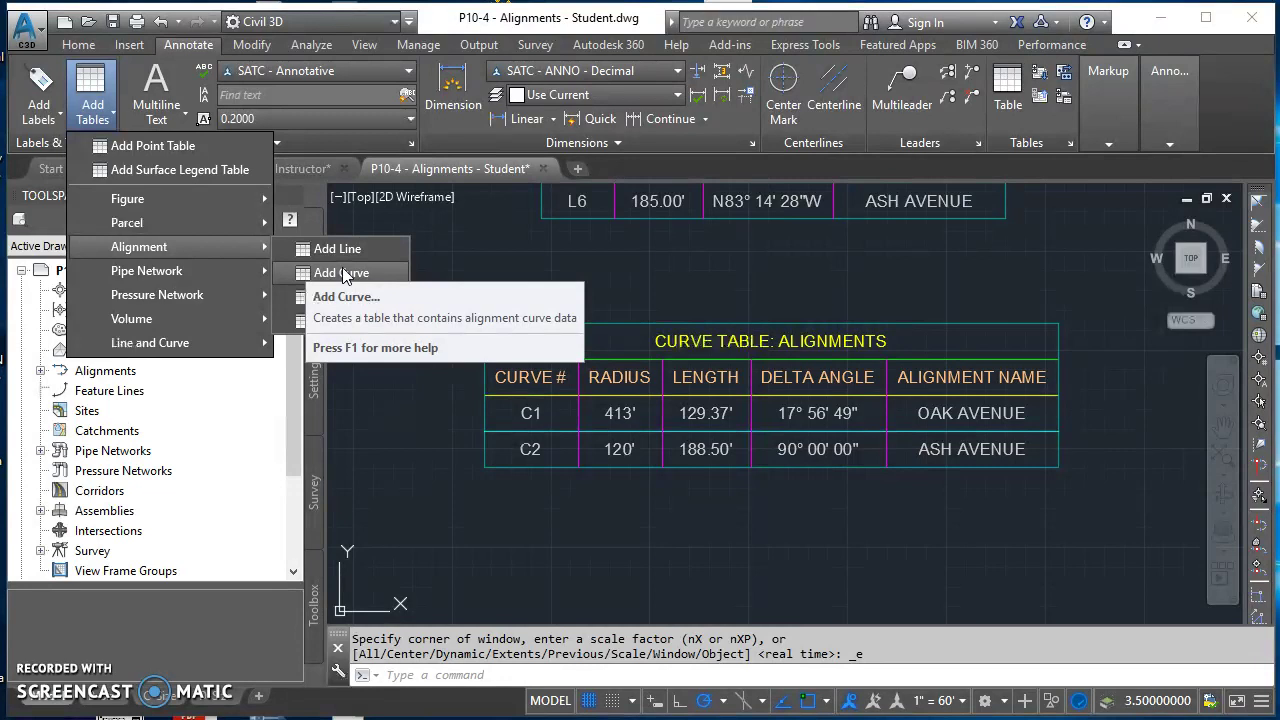
click(626, 271)
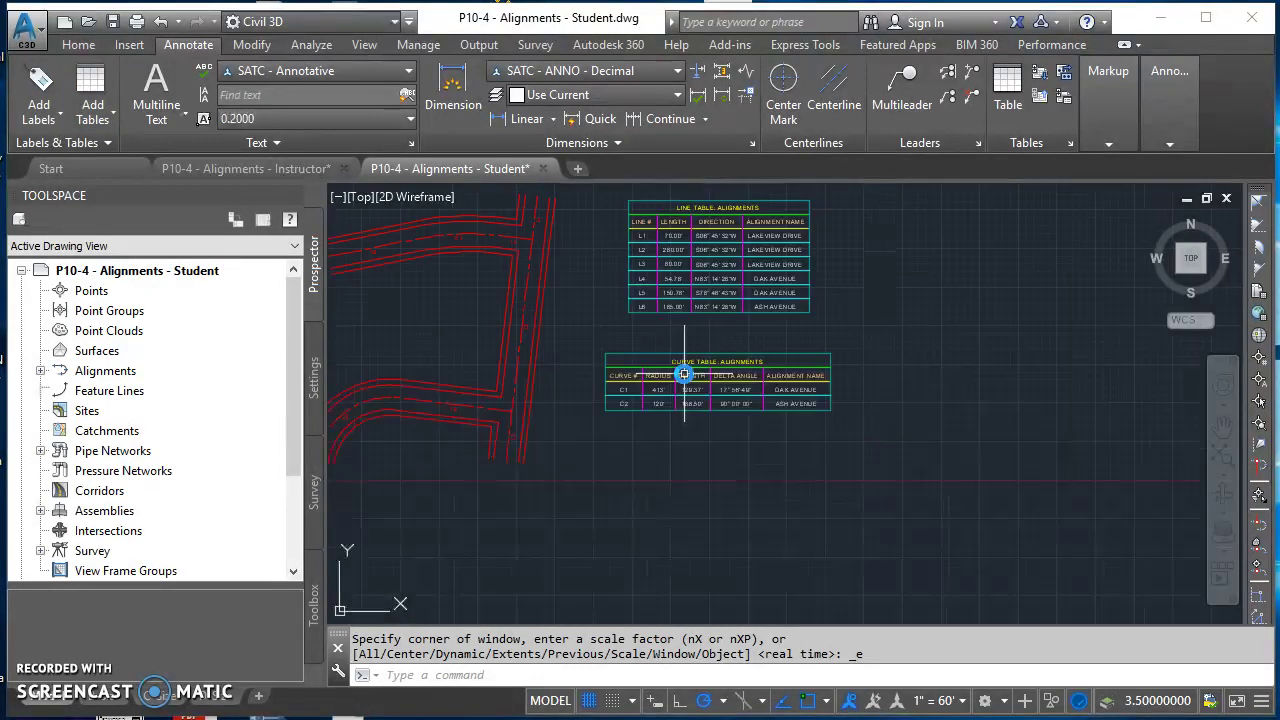
middle_drag(646, 396, 826, 436)
scroll(677, 334, up, 8)
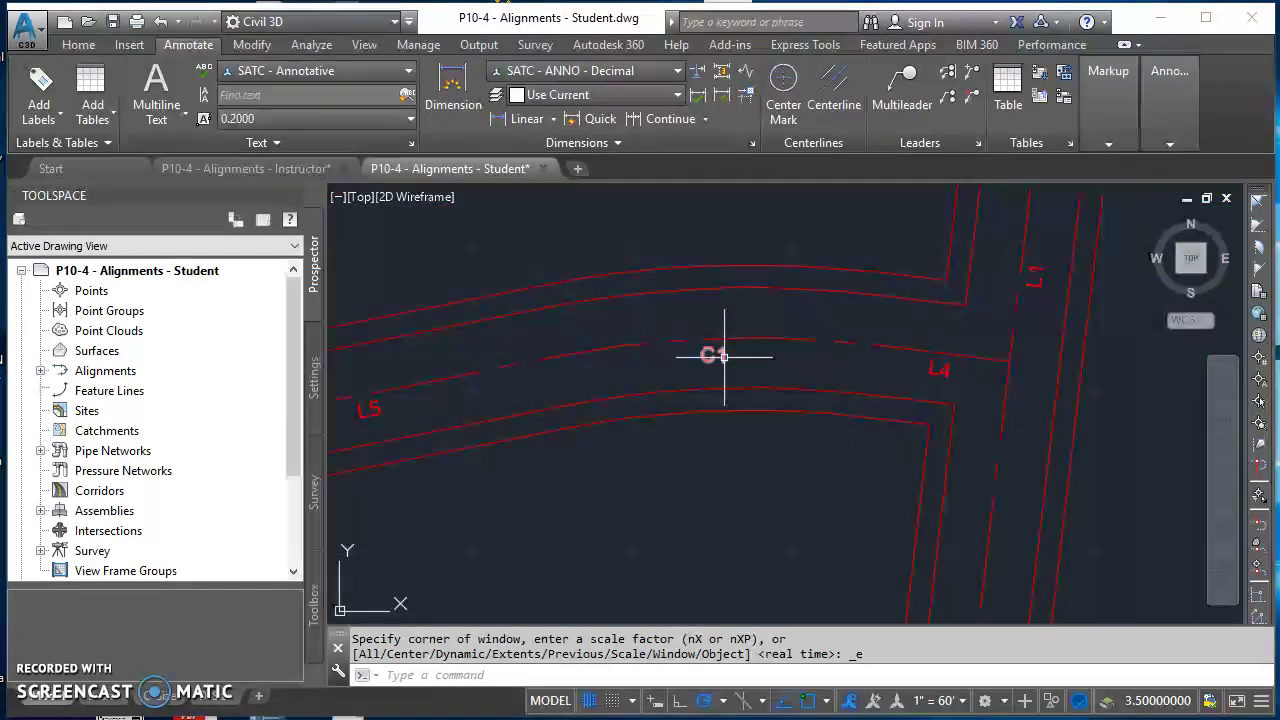
scroll(724, 356, down, 2)
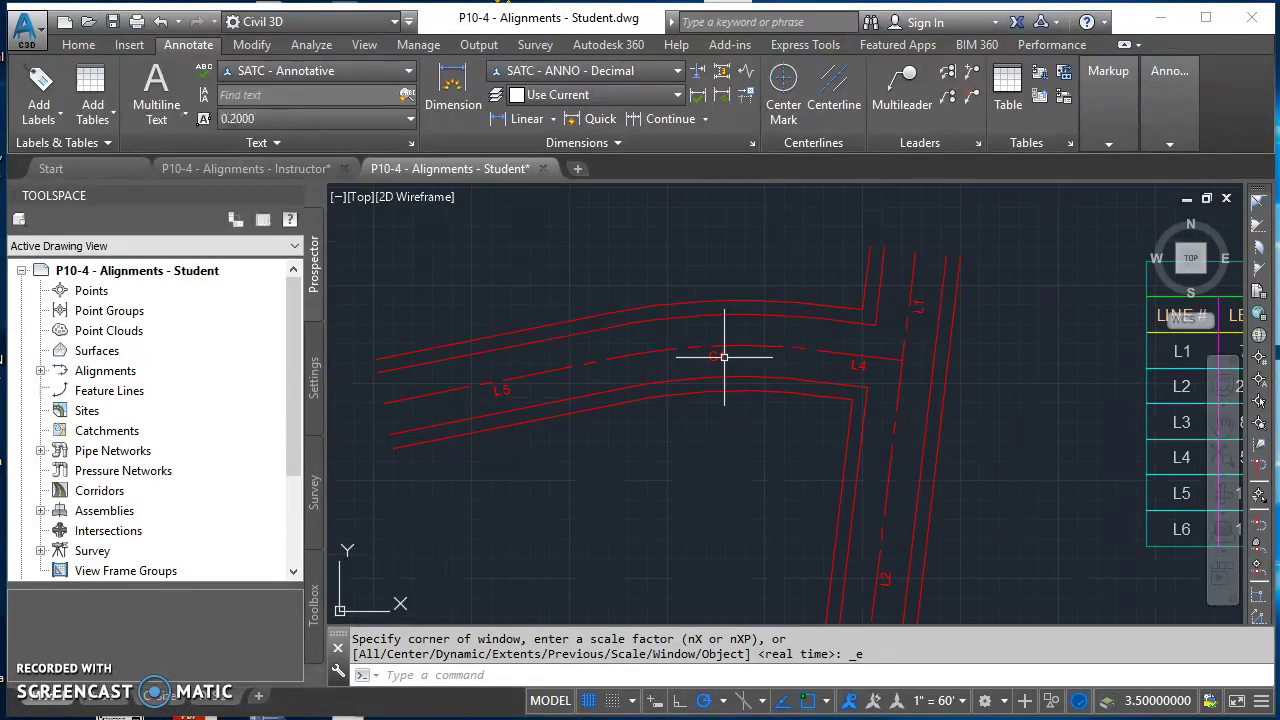
scroll(786, 486, down, 3)
scroll(749, 463, up, 5)
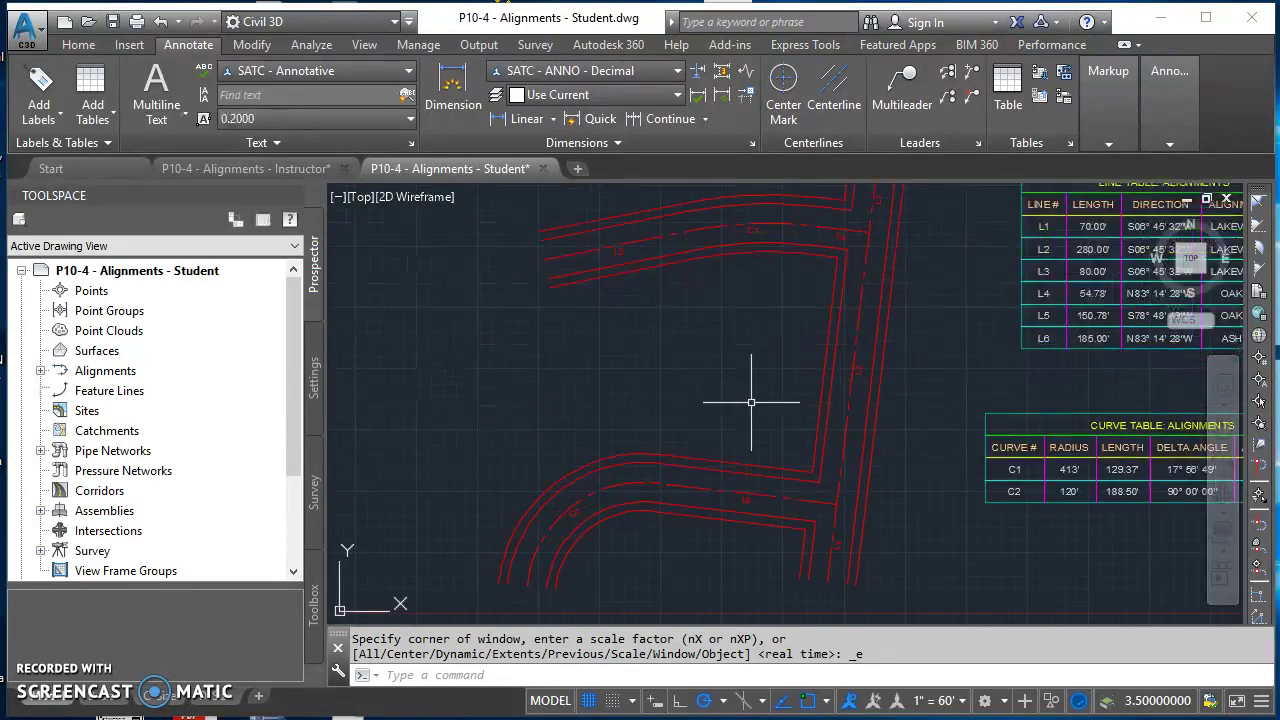
scroll(971, 543, down, 2)
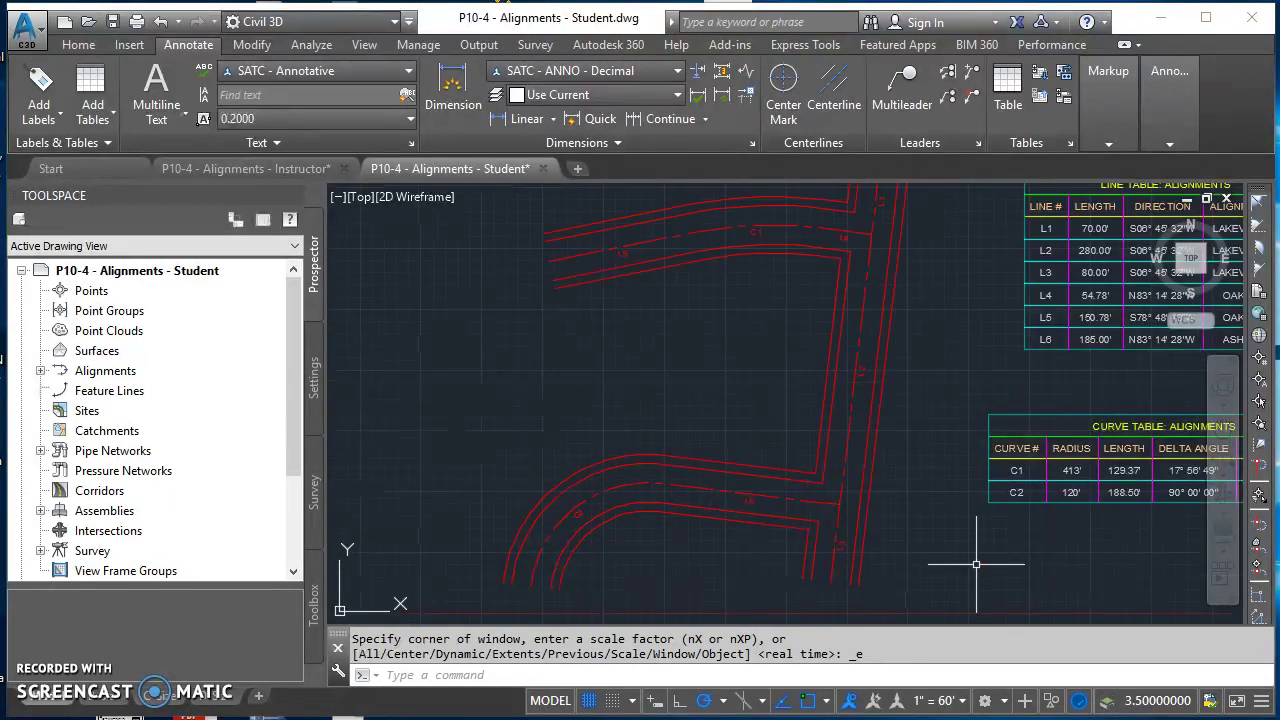
middle_drag(971, 543, 741, 532)
middle_drag(770, 474, 866, 534)
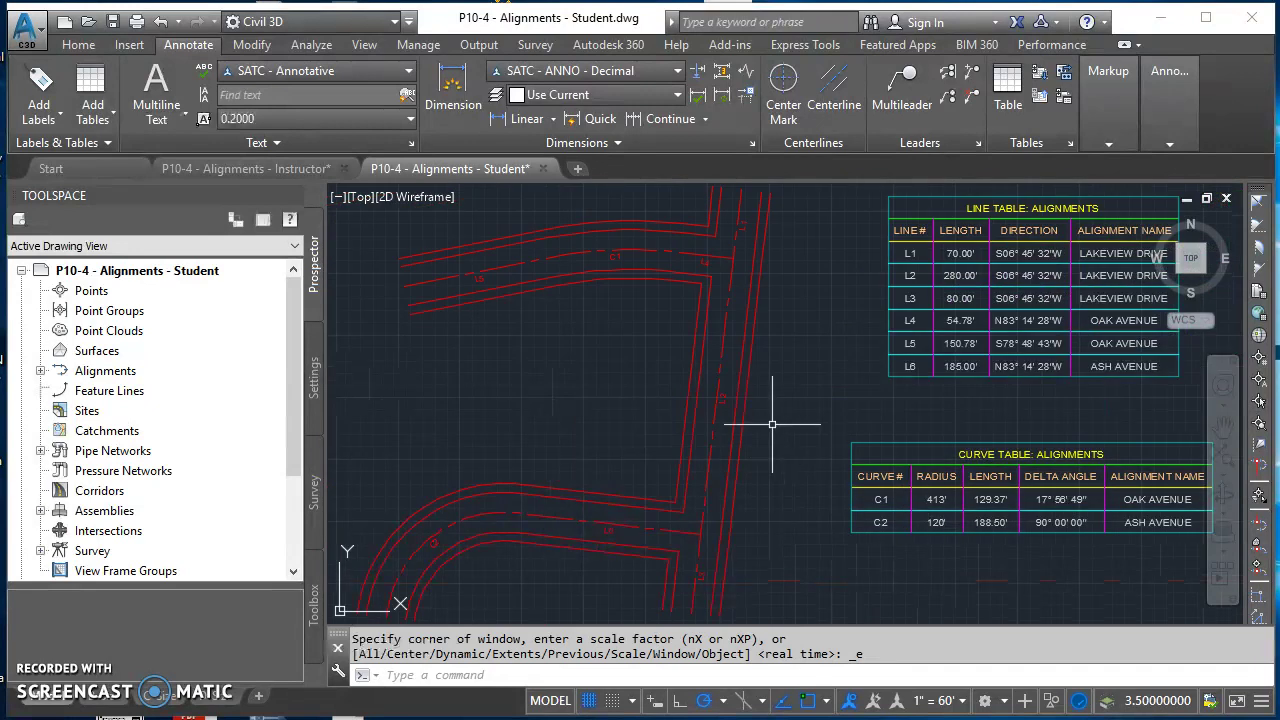